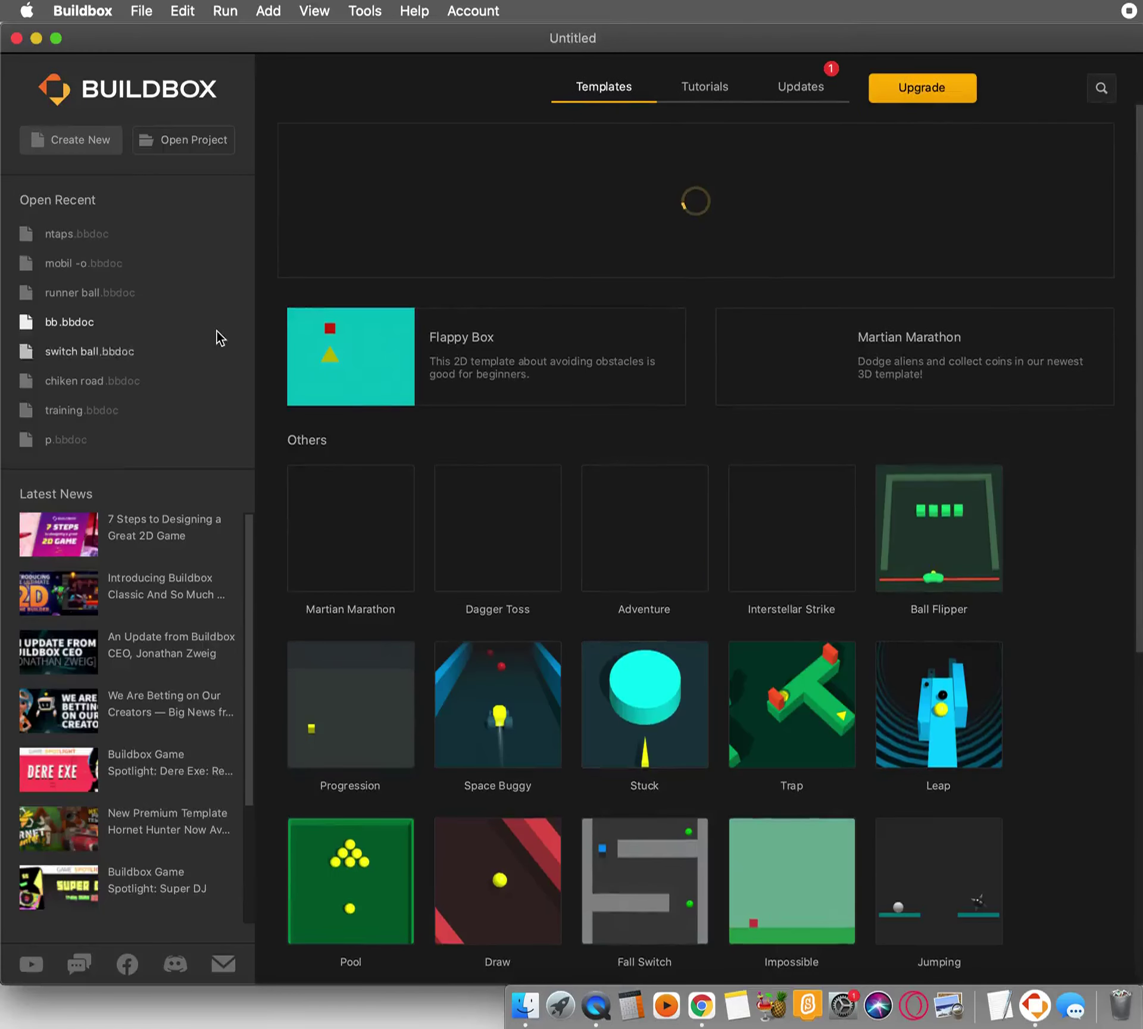
pyautogui.hotkey('ctrl', 'Right')
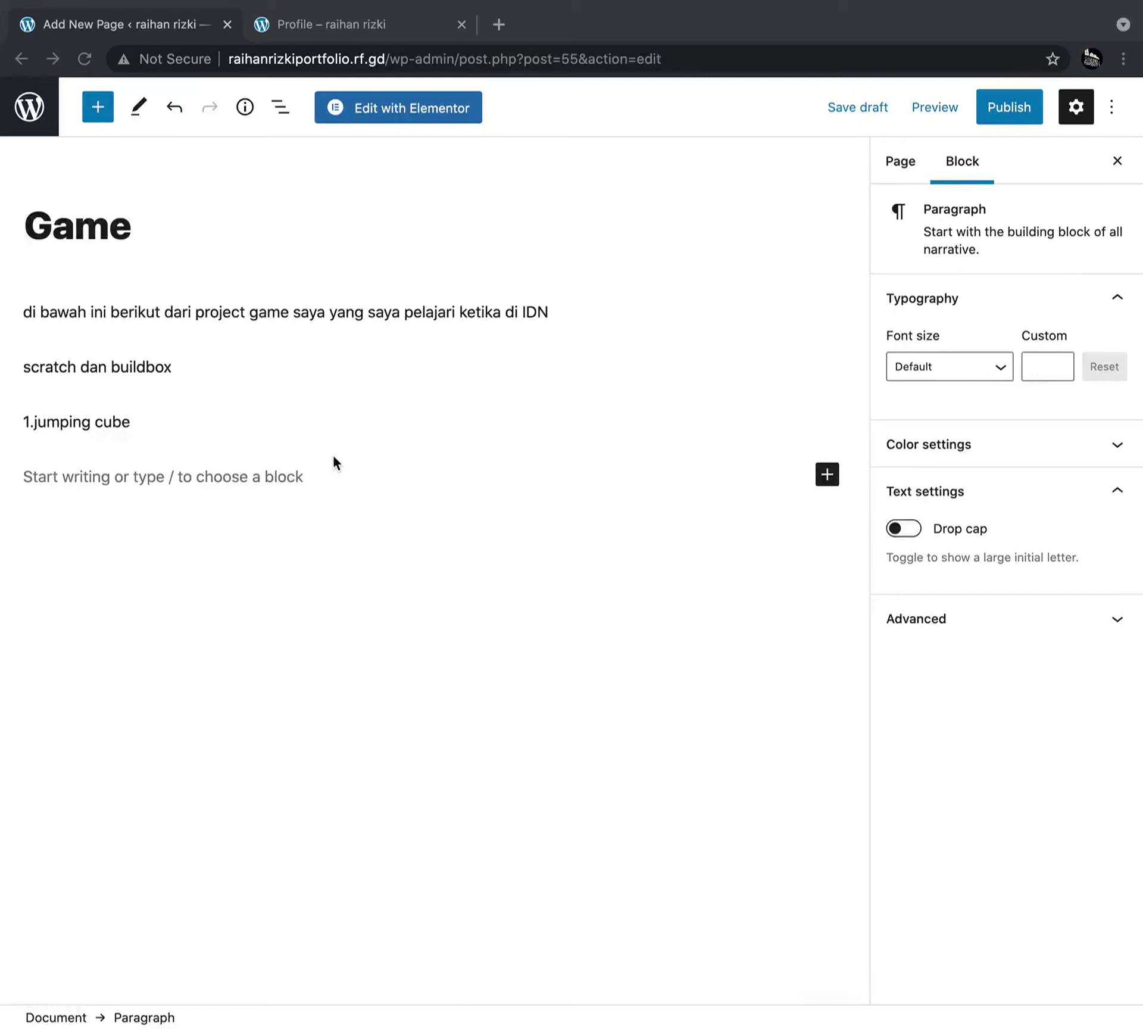
pyautogui.hotkey('ctrl', 'Left')
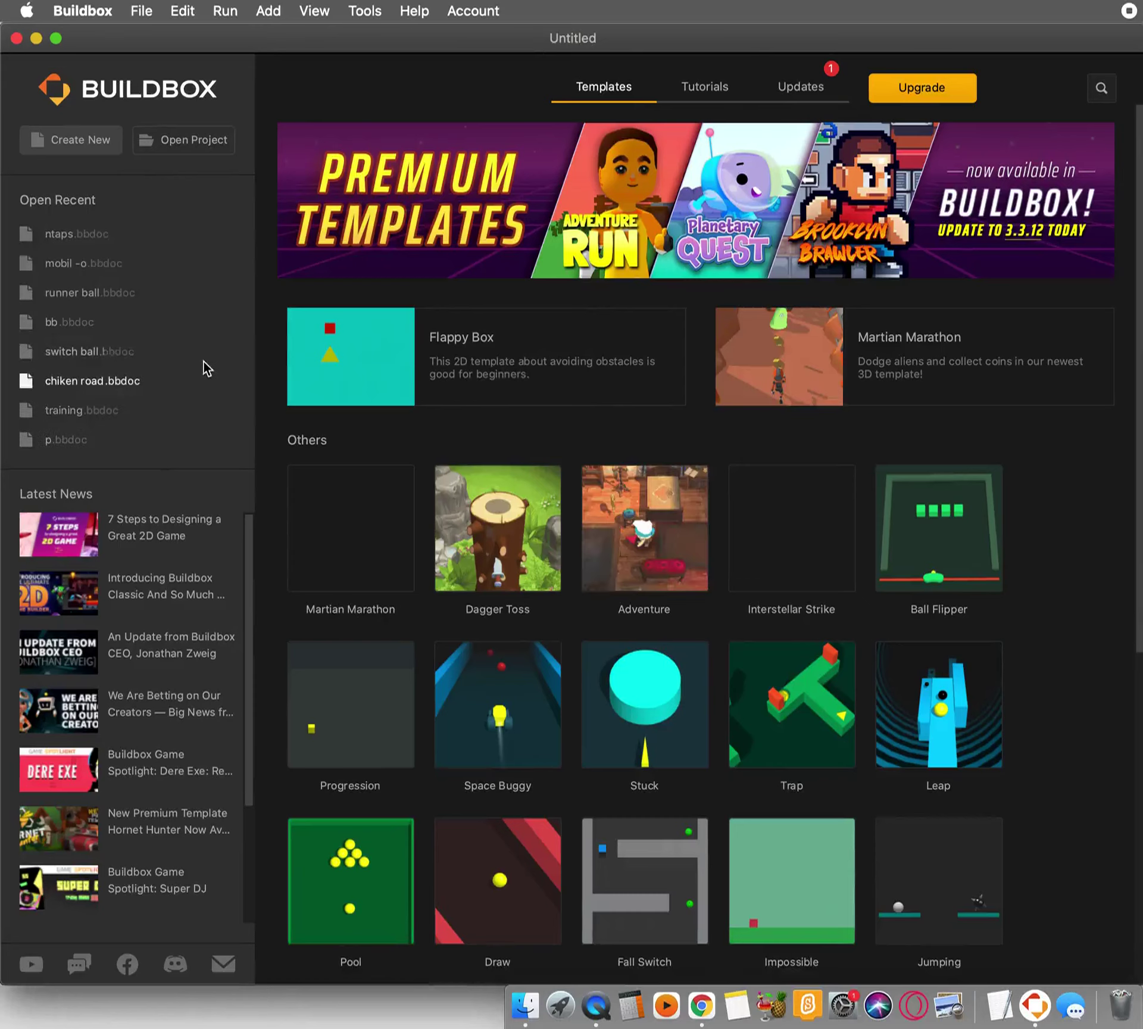
pyautogui.click(174, 441)
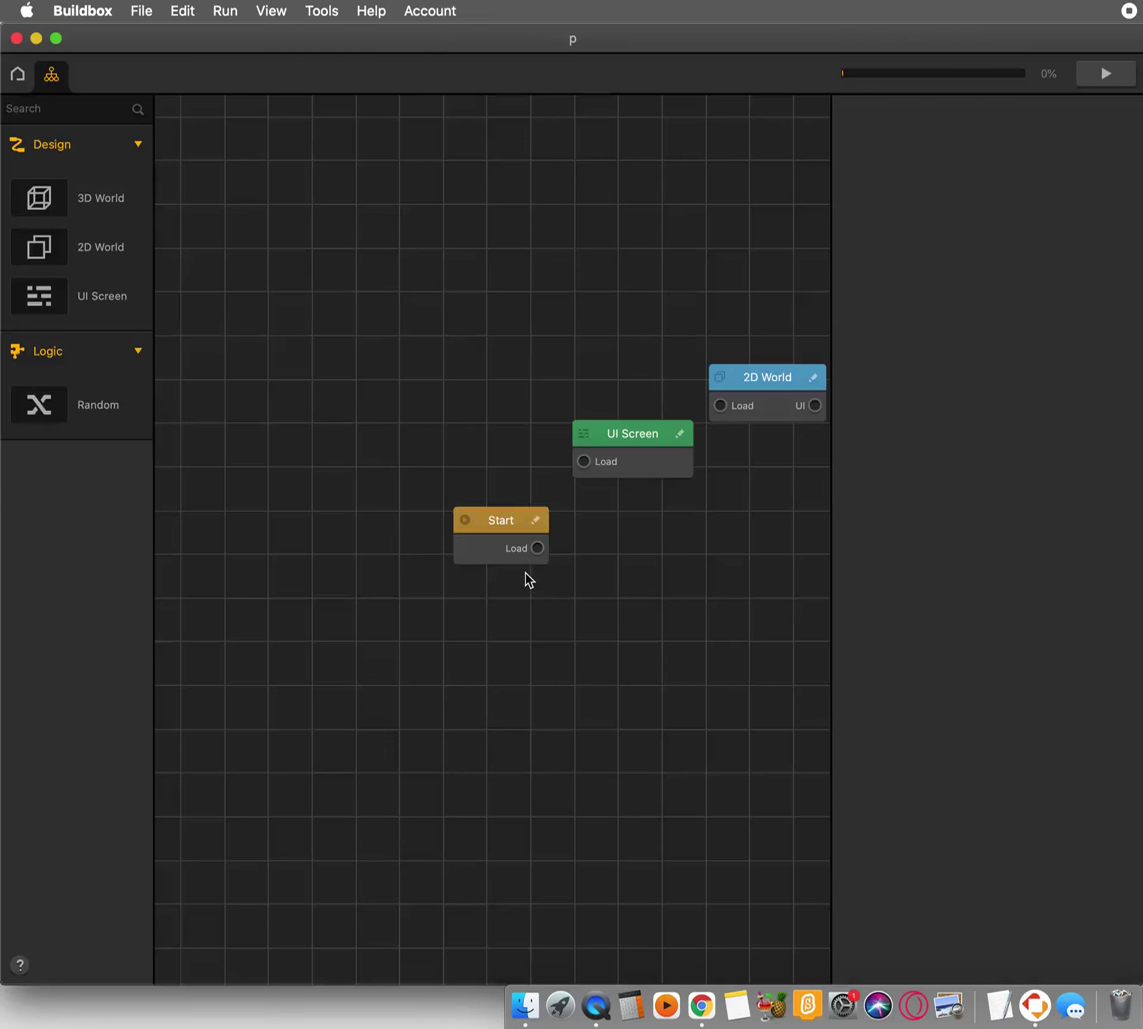
pyautogui.doubleClick(518, 544)
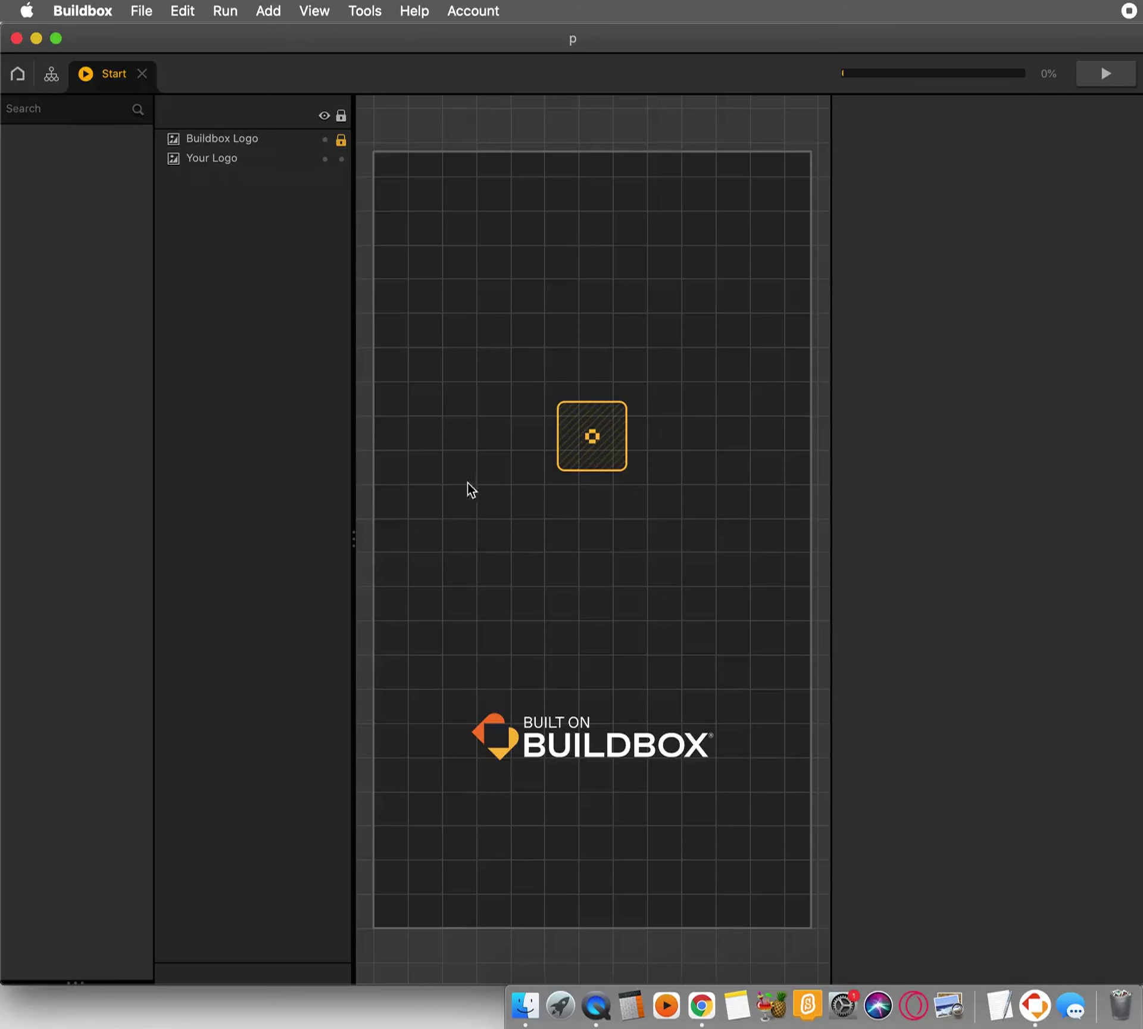
pyautogui.click(18, 74)
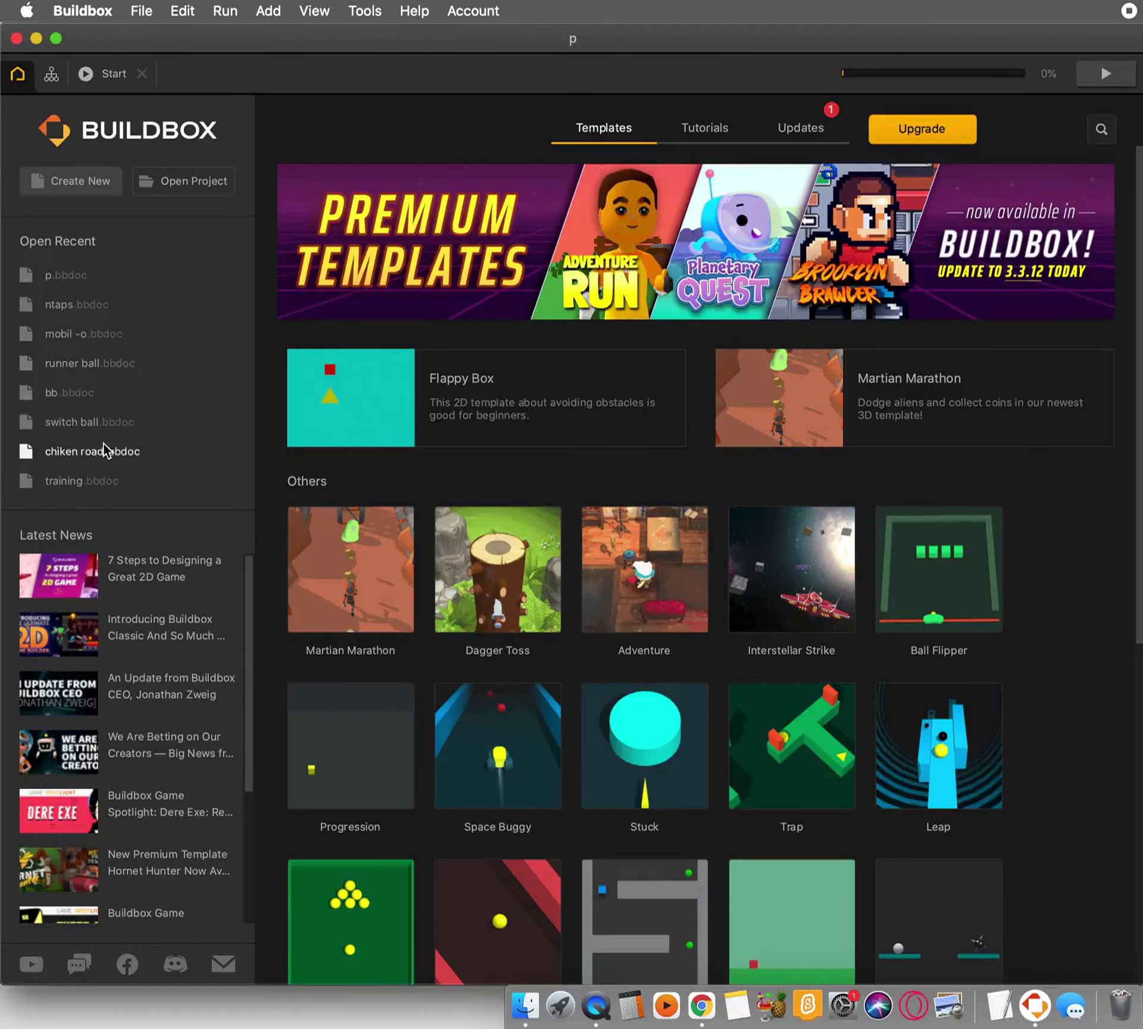
# Open the recent project bb.bbdoc without saving changes to the current one, and open its Main menu screen
pyautogui.click(148, 402)
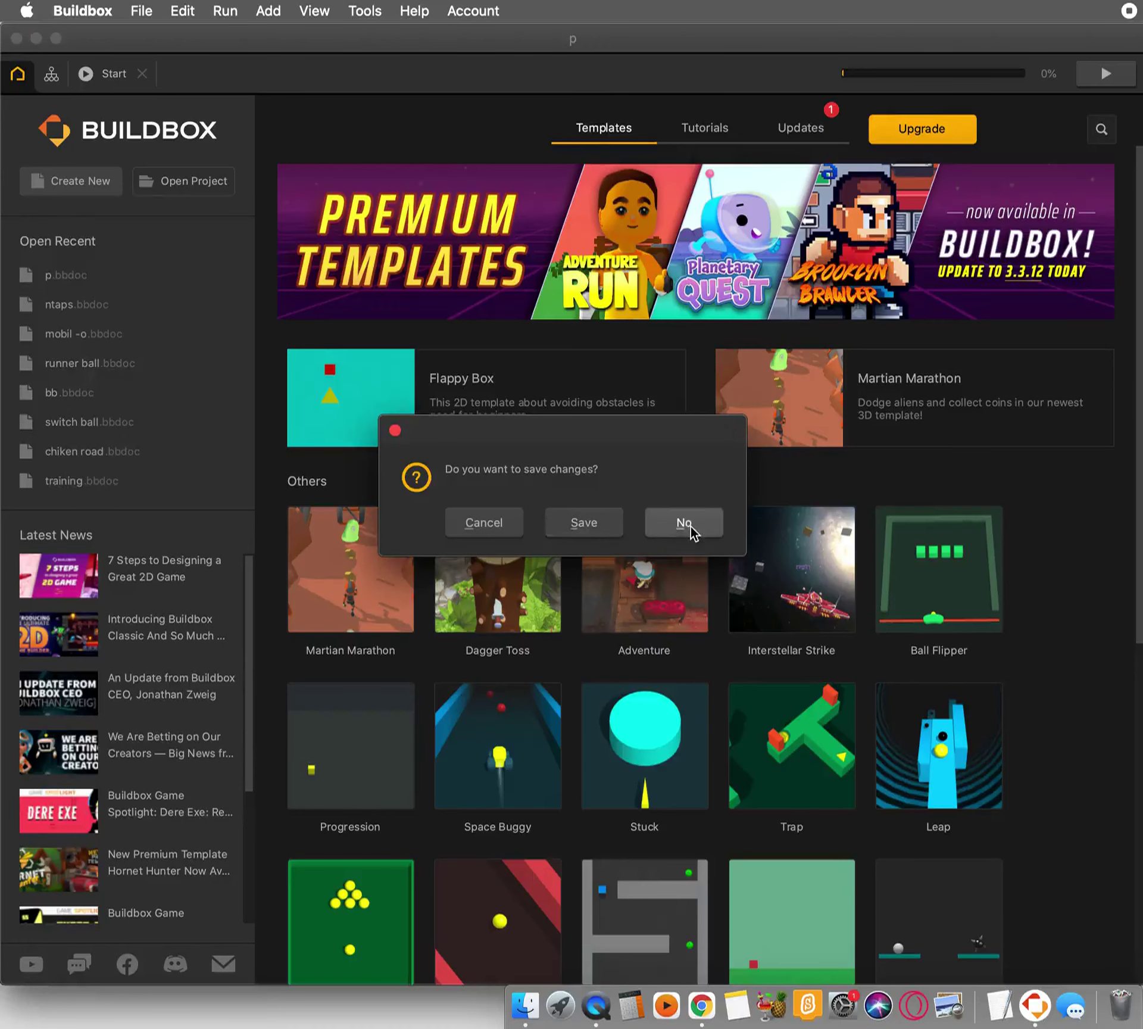
pyautogui.click(688, 525)
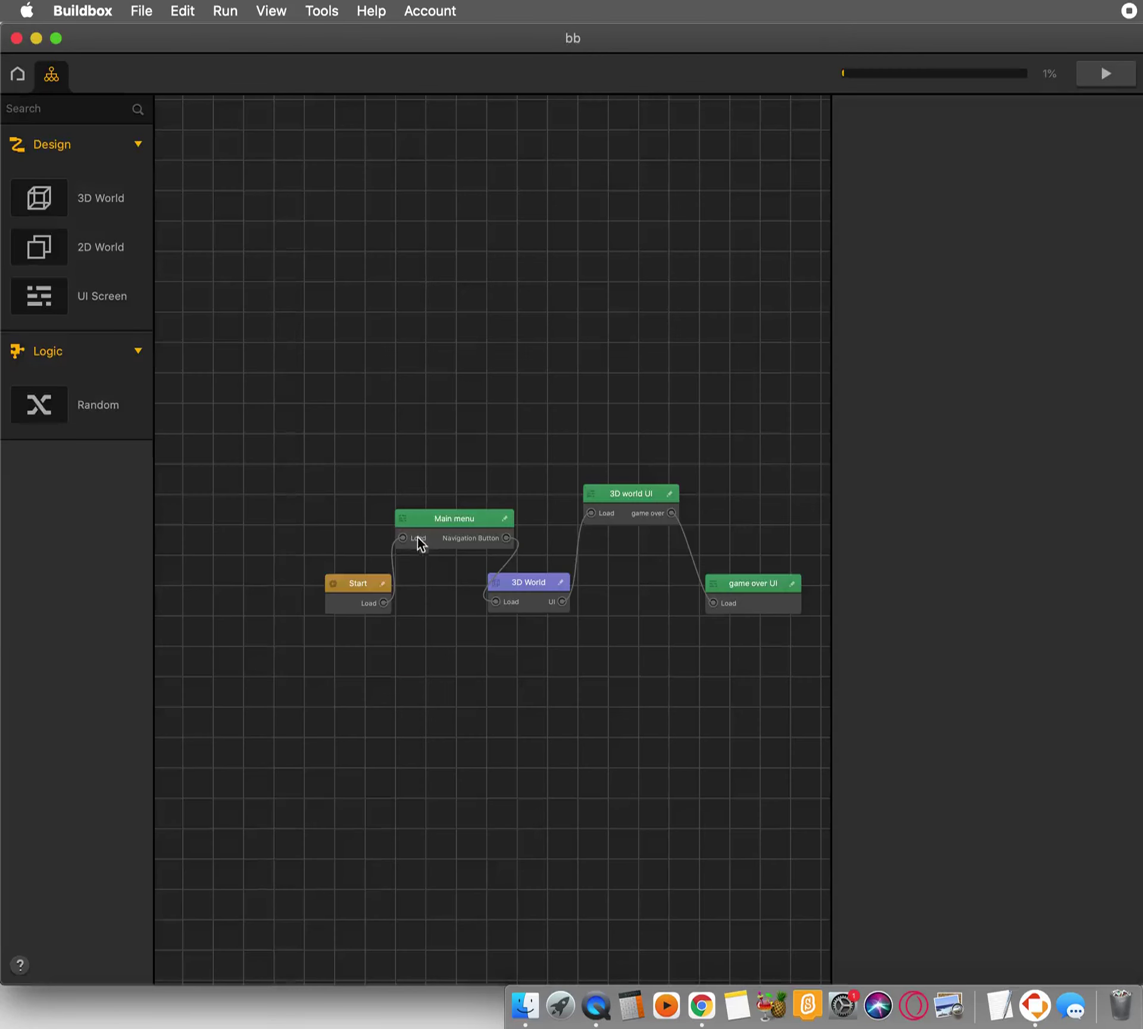
pyautogui.doubleClick(431, 528)
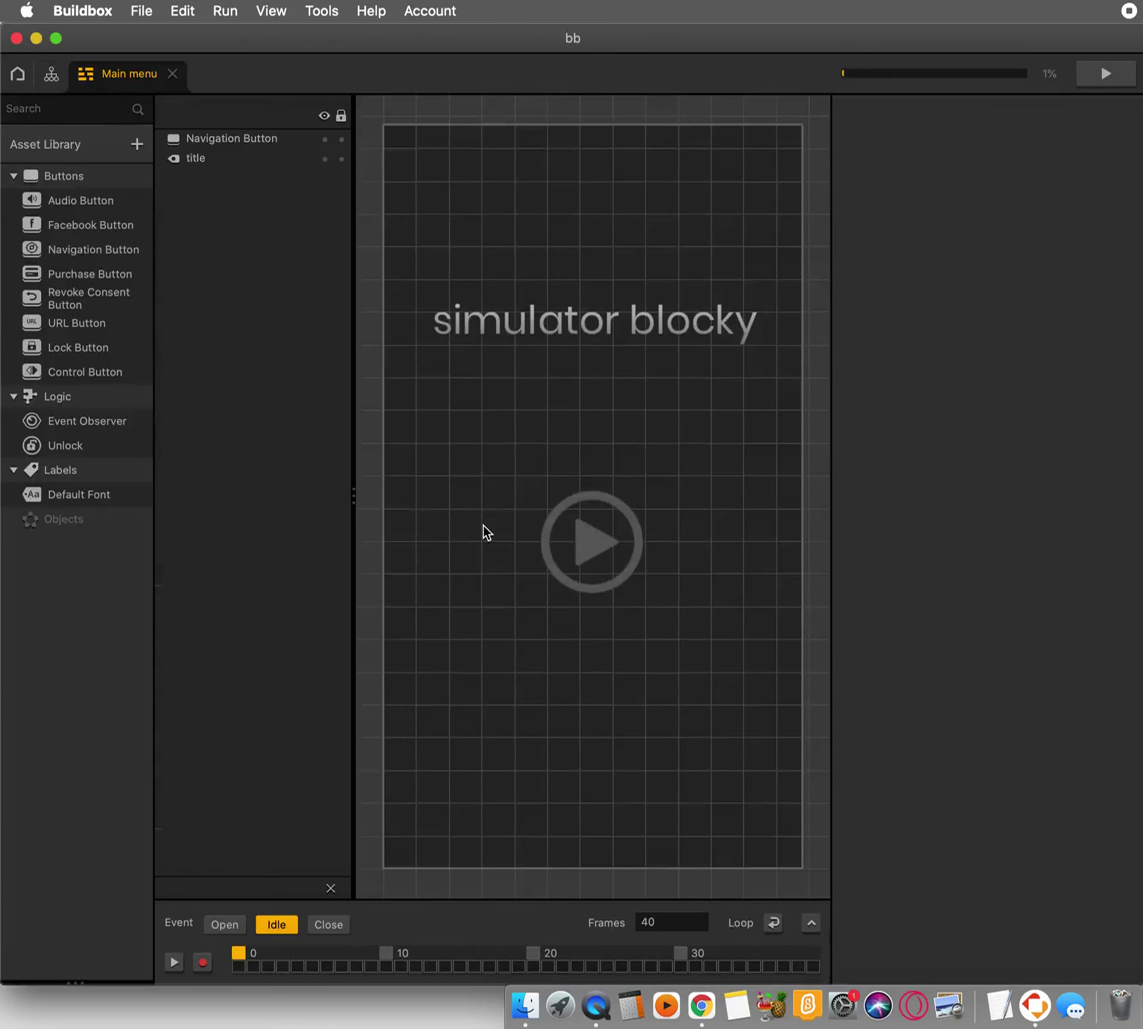
# Preview the game, play it briefly from its main menu, and close the preview
pyautogui.press('super+r')
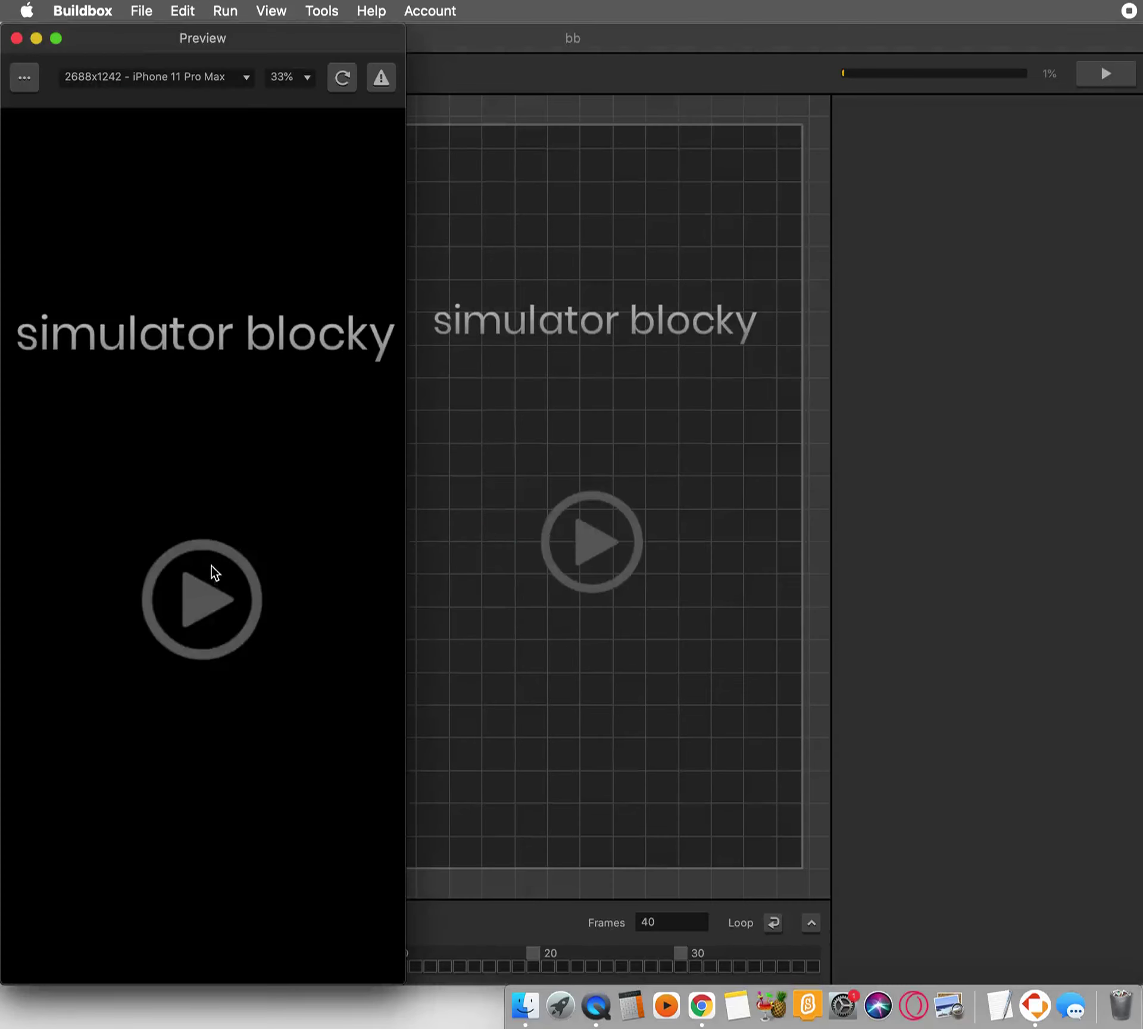
pyautogui.click(213, 573)
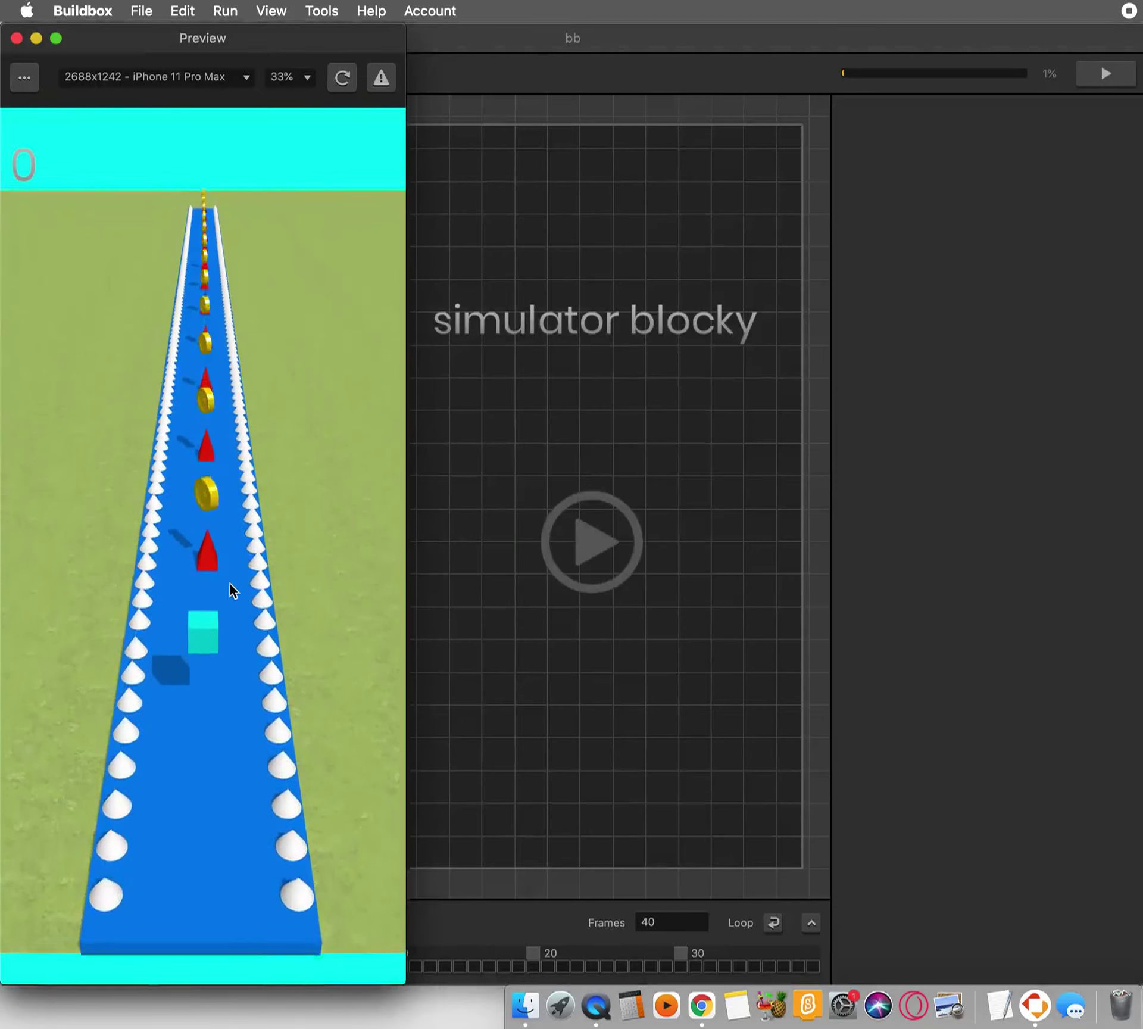
pyautogui.click(232, 590)
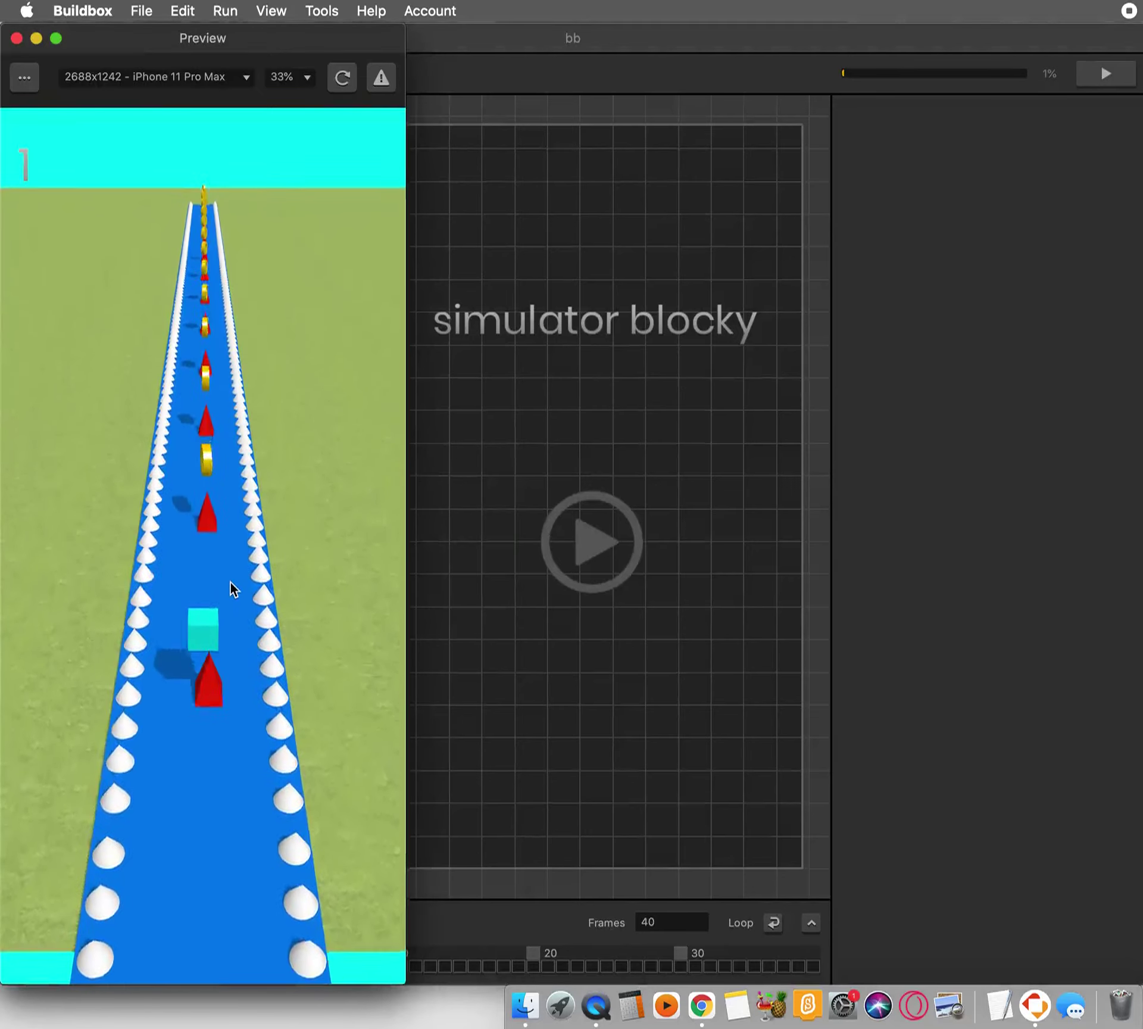
pyautogui.click(17, 38)
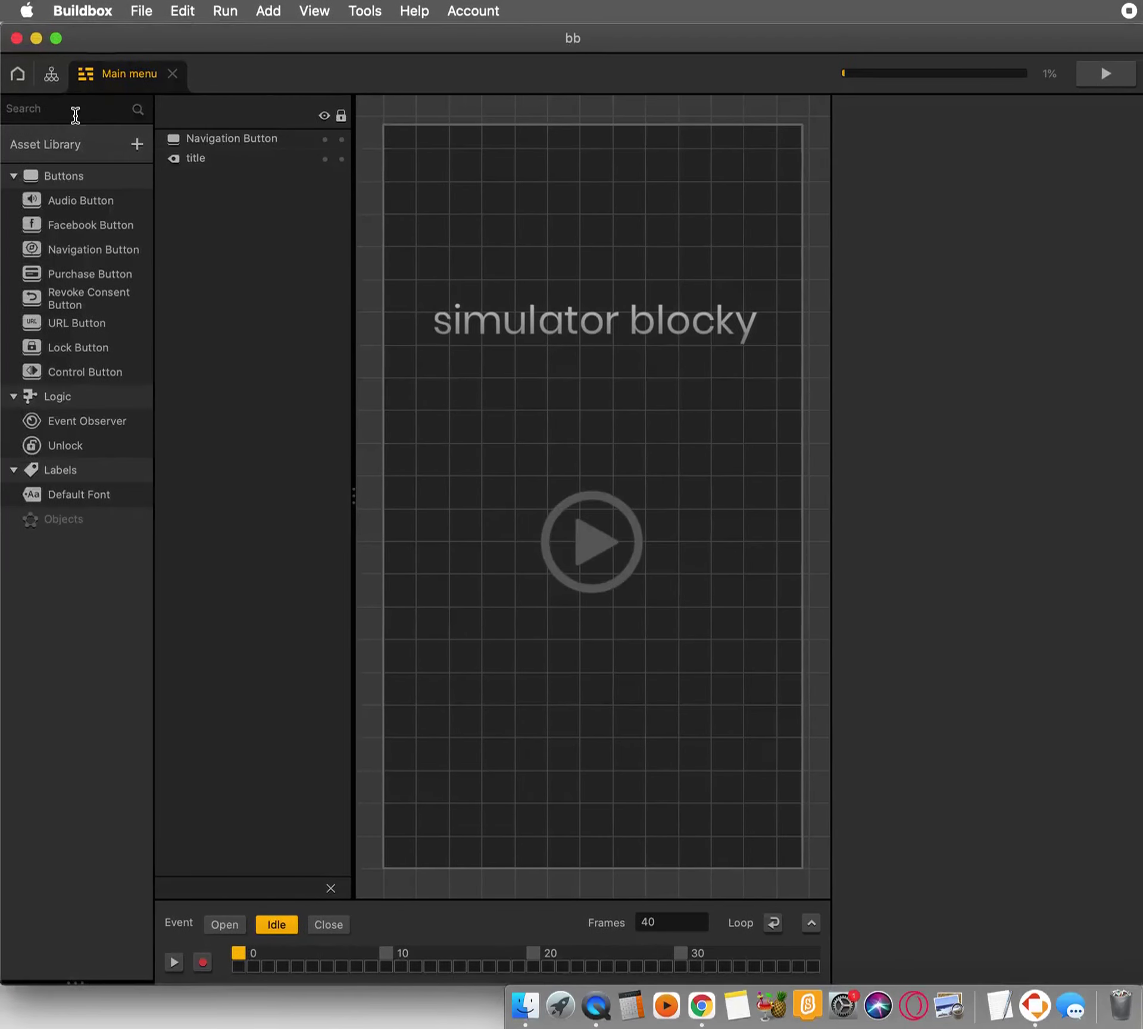
# View the project's Start screen and return to the Main menu screen
pyautogui.click(52, 78)
pyautogui.doubleClick(345, 595)
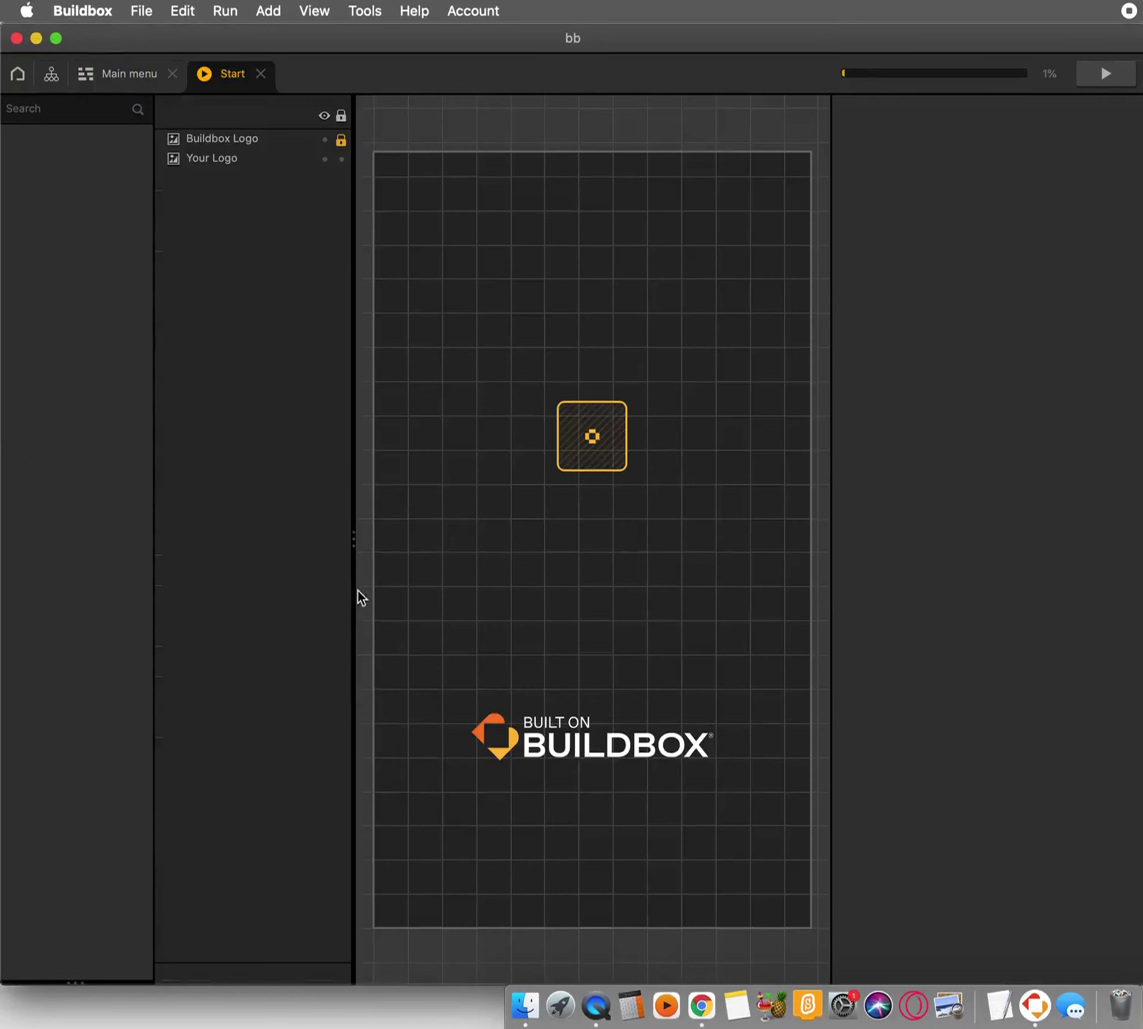
pyautogui.click(93, 74)
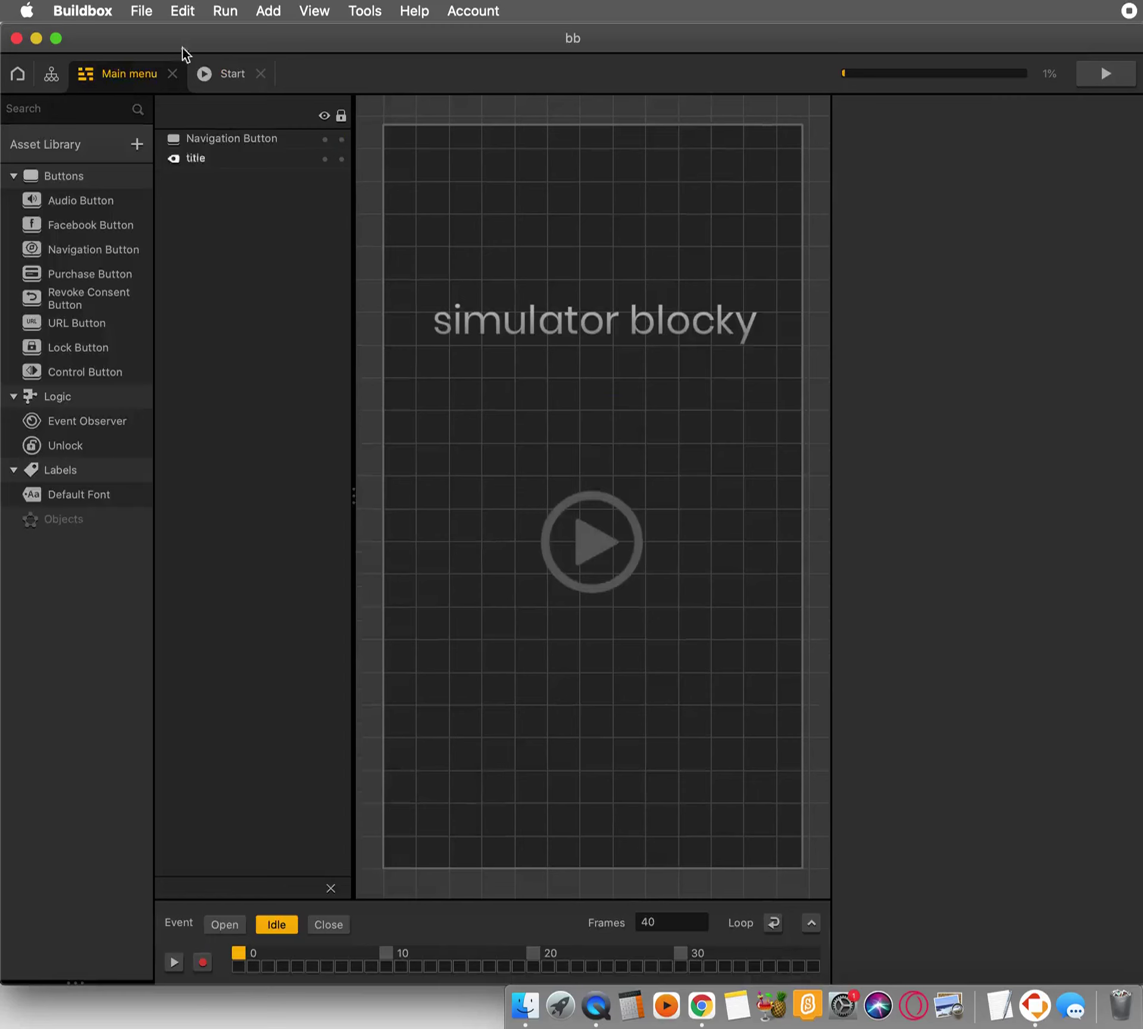
# Open the 3D World scene and examine the Start section's cone-lined platform from an angle
pyautogui.click(53, 76)
pyautogui.doubleClick(524, 604)
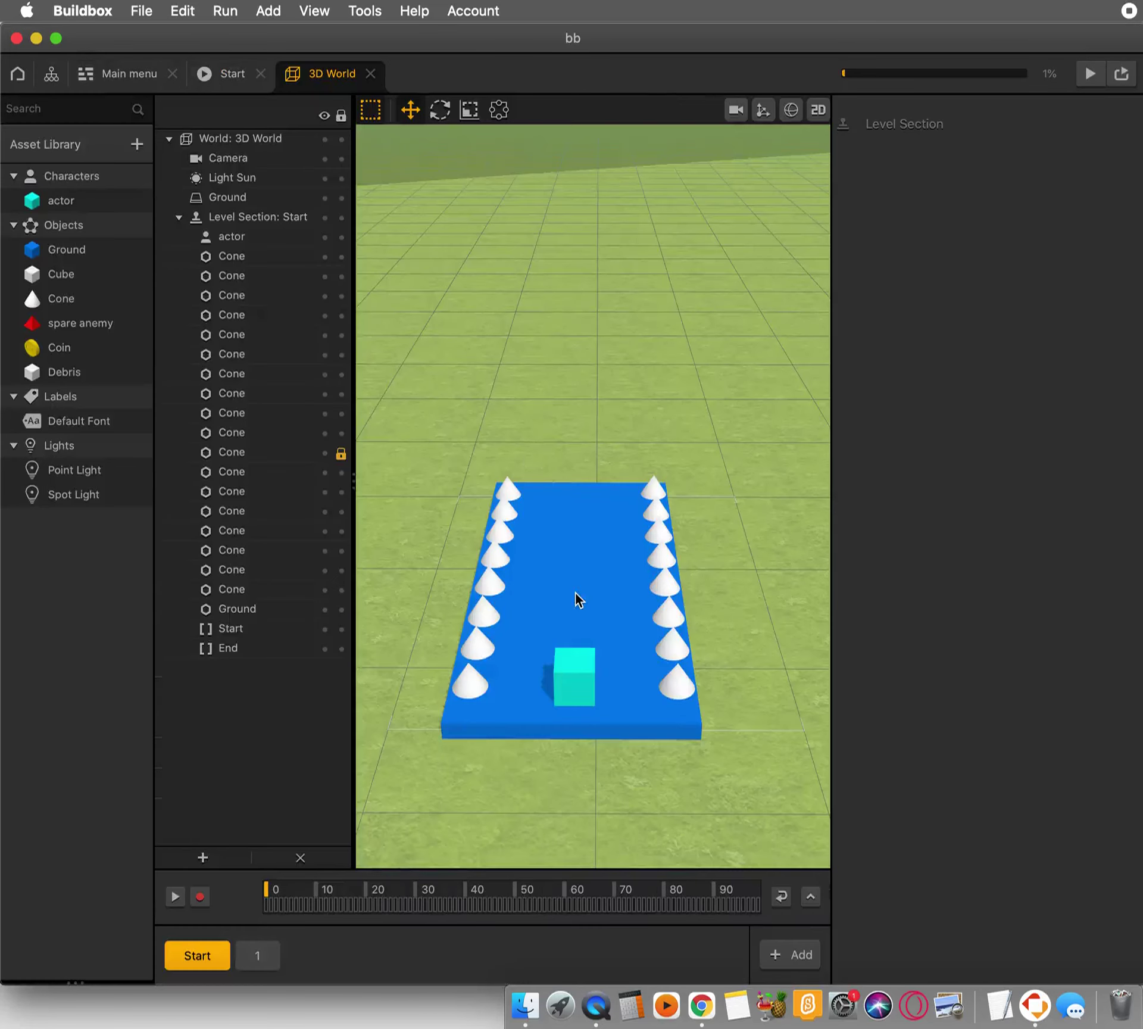
pyautogui.moveTo(651, 594)
pyautogui.mouseDown(button='middle')
pyautogui.moveTo(348, 577)
pyautogui.moveTo(609, 620)
pyautogui.moveTo(658, 592)
pyautogui.mouseUp(button='middle')
pyautogui.moveTo(659, 592); pyautogui.dragTo(492, 564, button='right')
pyautogui.moveTo(715, 574); pyautogui.dragTo(587, 646, button='right')
pyautogui.scroll(2, 608, 624)
pyautogui.scroll(-4, 613, 618)
pyautogui.moveTo(613, 616); pyautogui.dragTo(619, 607, button='right')
# Run the game preview, capture a screenshot of its play area during play, and close the preview
pyautogui.hotkey('ctrl', 'Right')
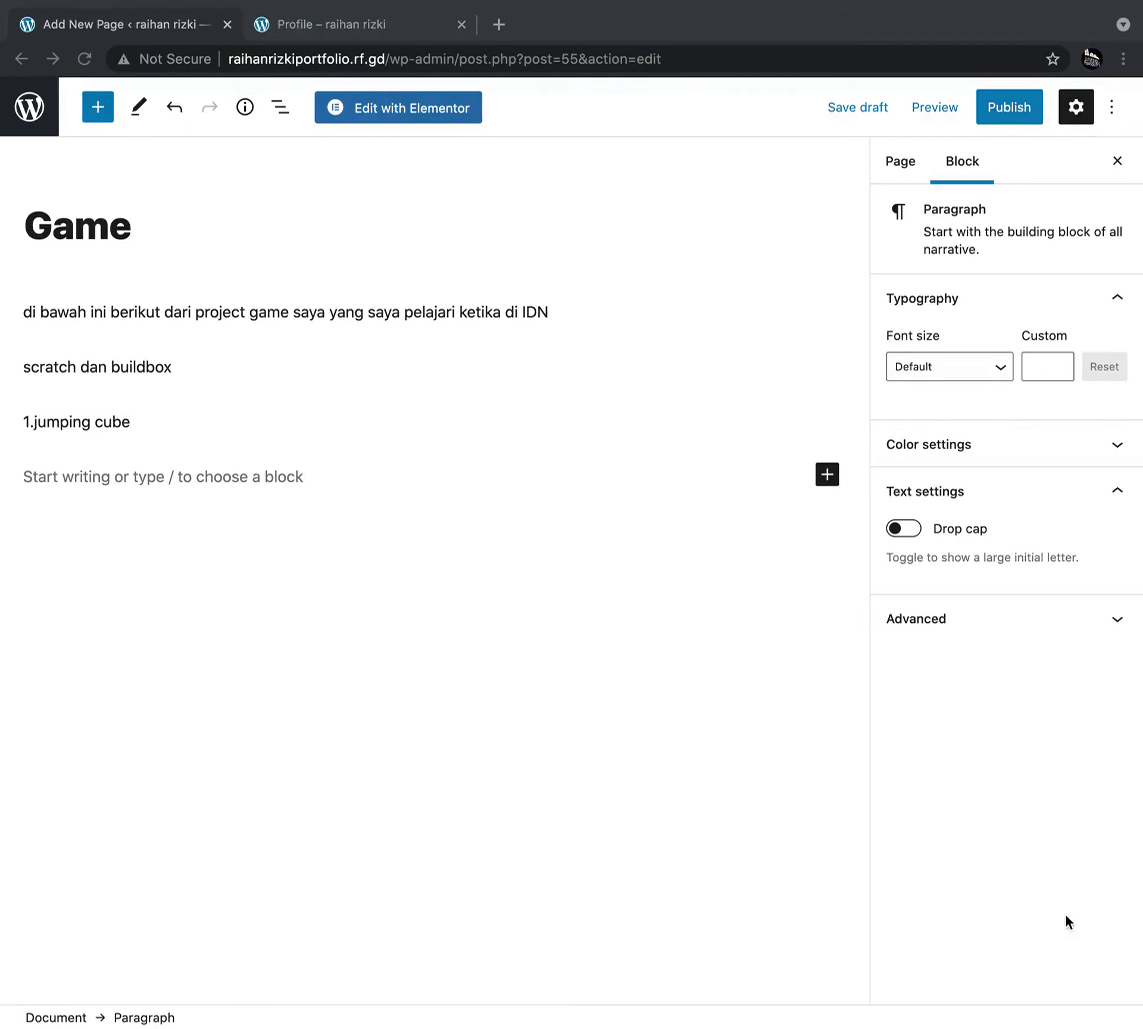
pyautogui.hotkey('ctrl', 'Left')
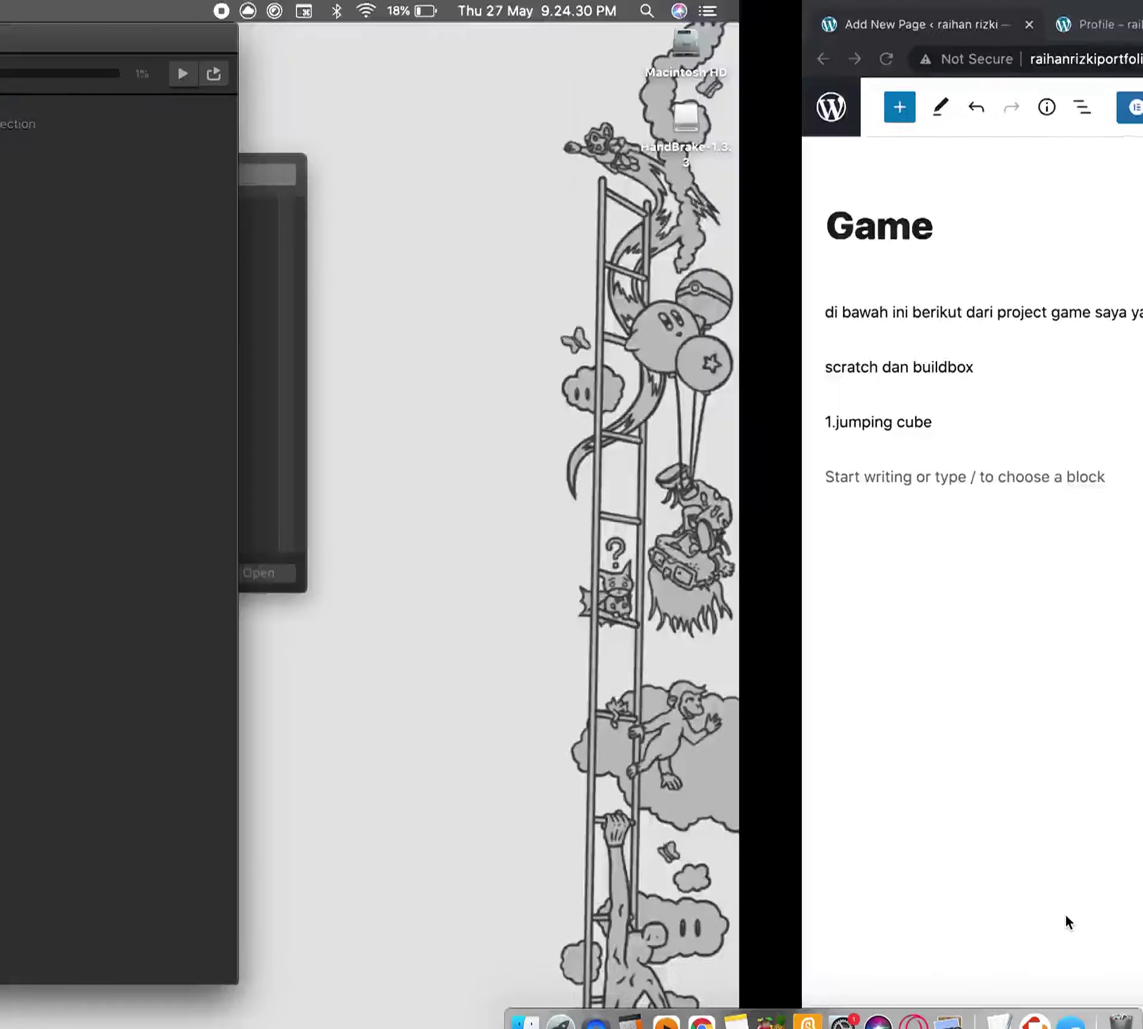
pyautogui.press('super+p')
pyautogui.click(203, 583)
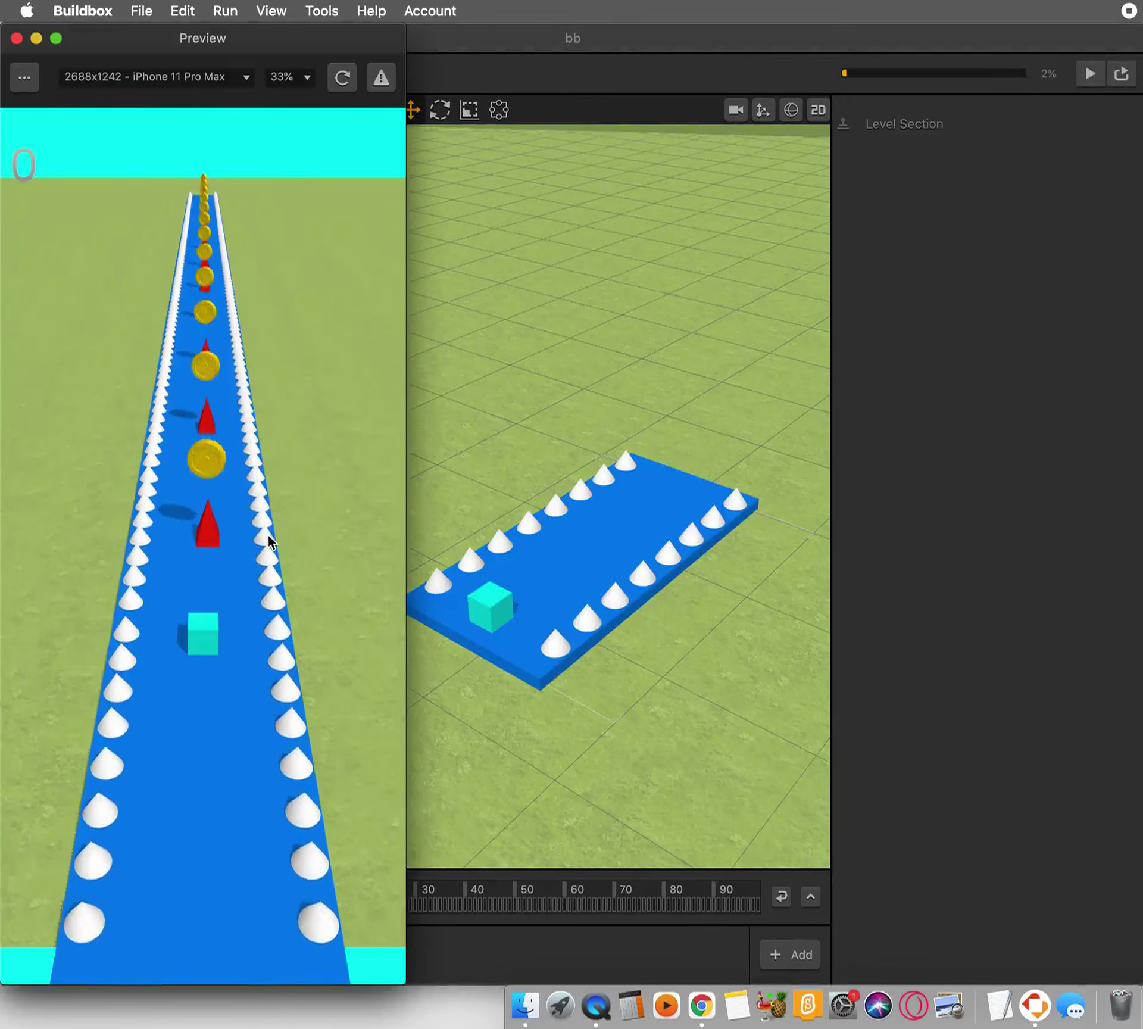
pyautogui.press('super+shift+4')
pyautogui.moveTo(5, 112); pyautogui.dragTo(406, 946)
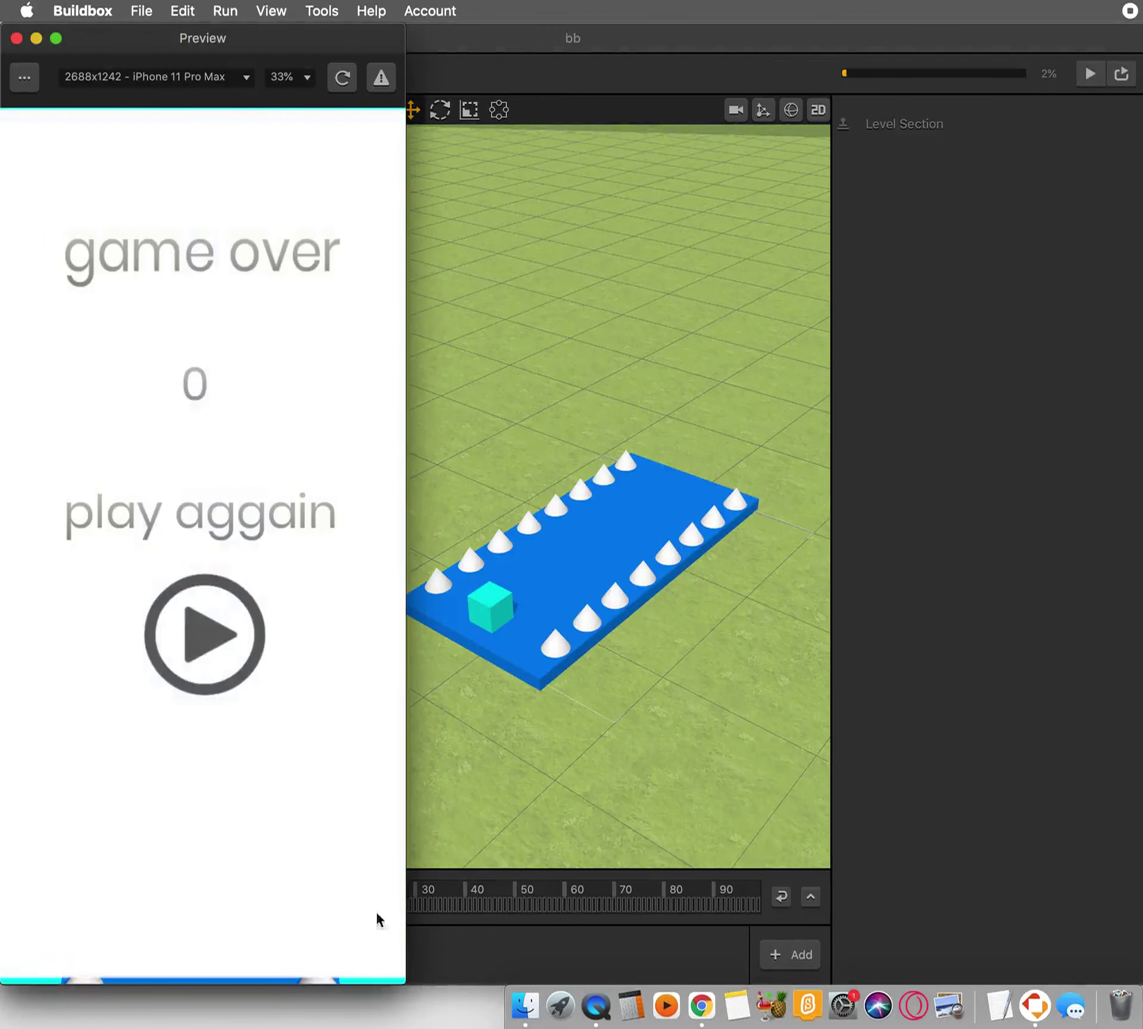
pyautogui.click(221, 644)
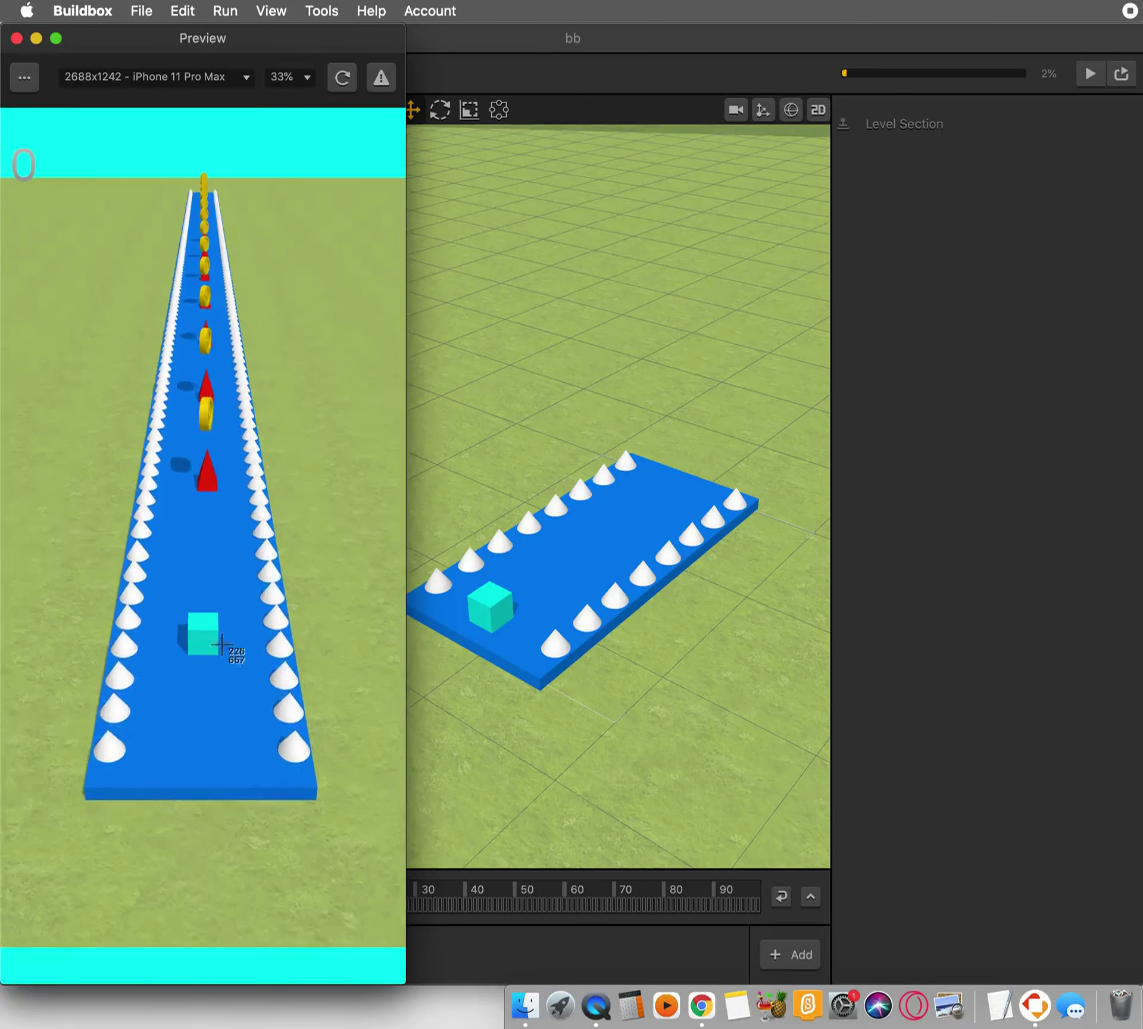
pyautogui.moveTo(2, 111); pyautogui.dragTo(413, 993)
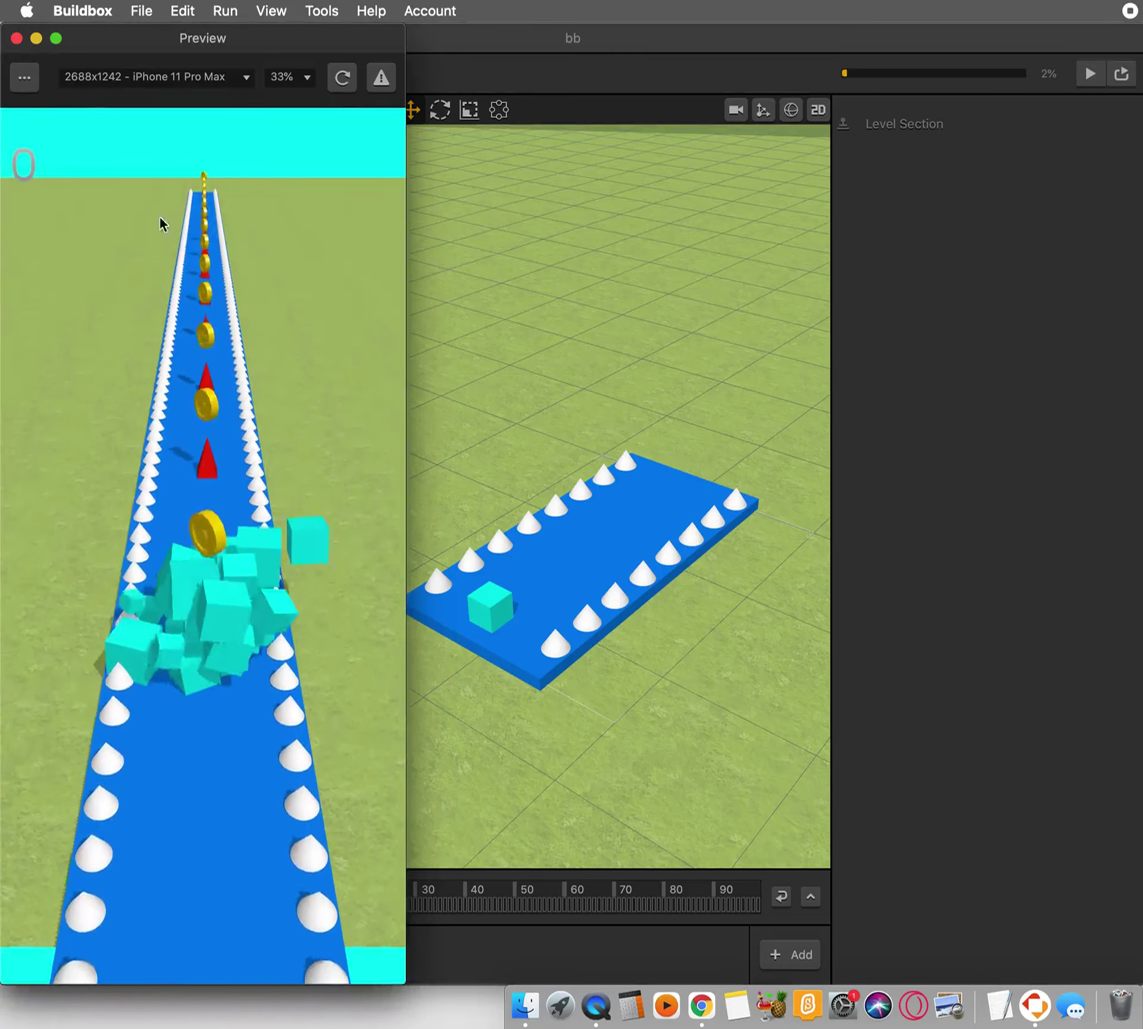
pyautogui.click(16, 38)
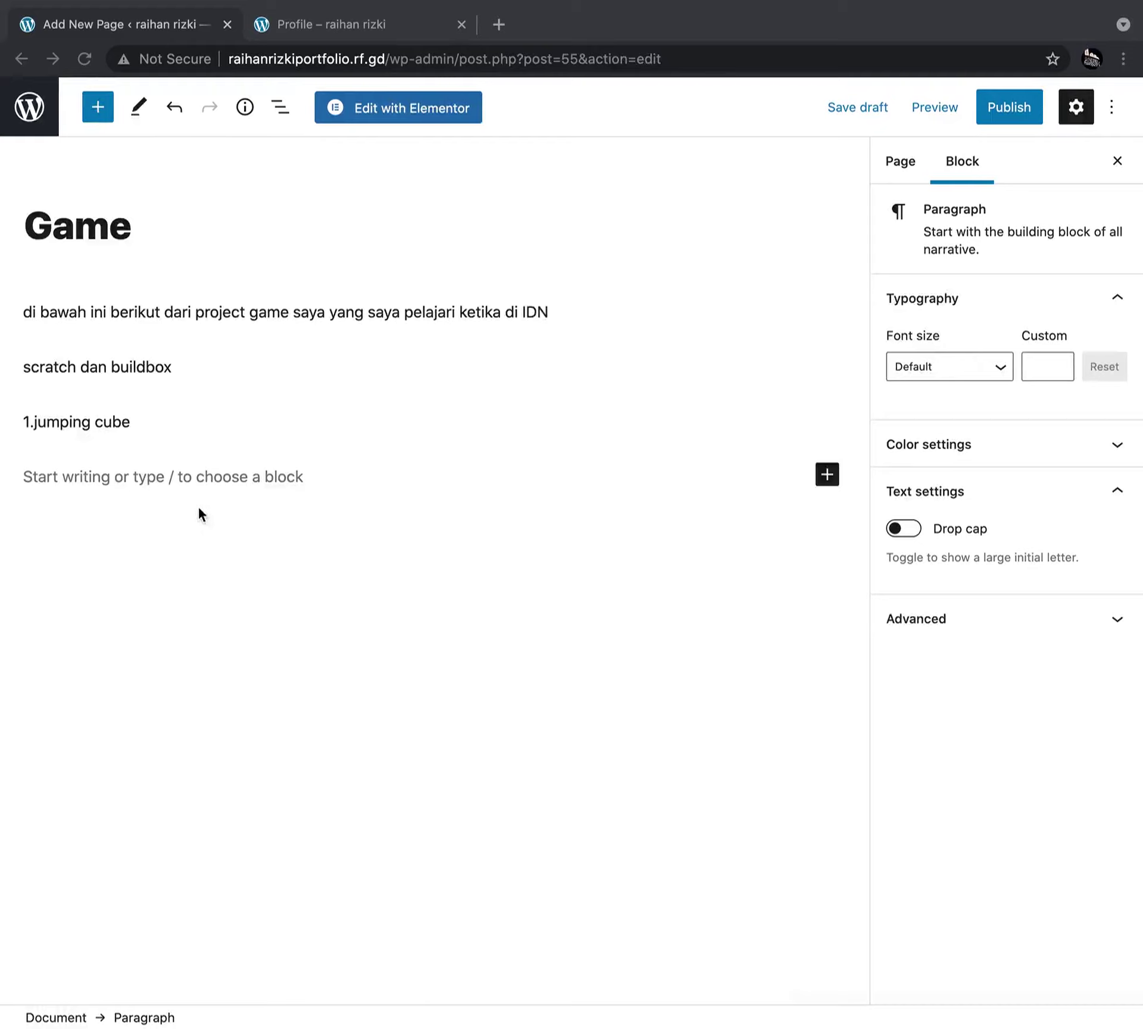
# In the WordPress page, insert an Image block below "1.jumping cube" and upload "Screen Shot 2021-05-27 at 21.24.45" from the Desktop
pyautogui.click(830, 481)
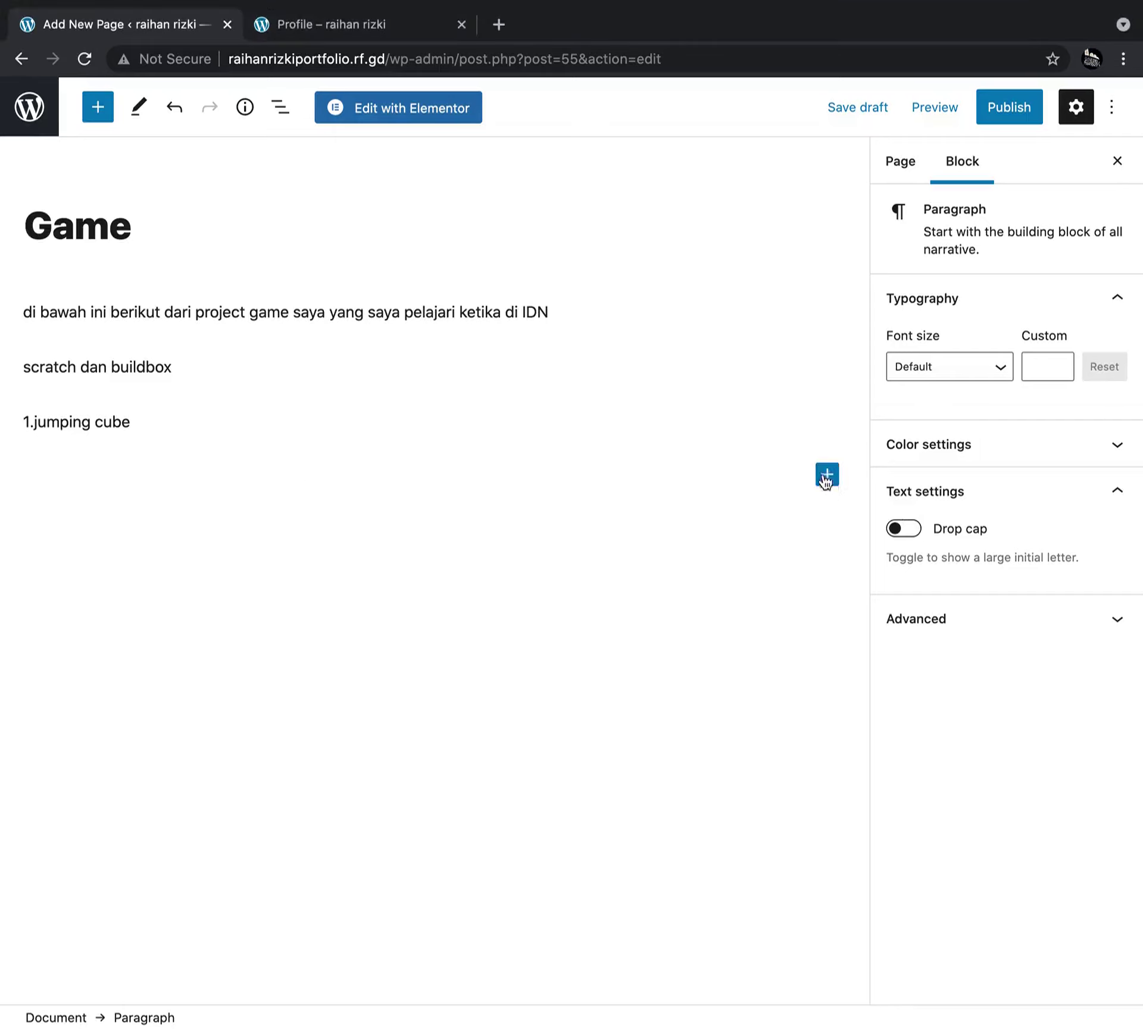
pyautogui.click(827, 476)
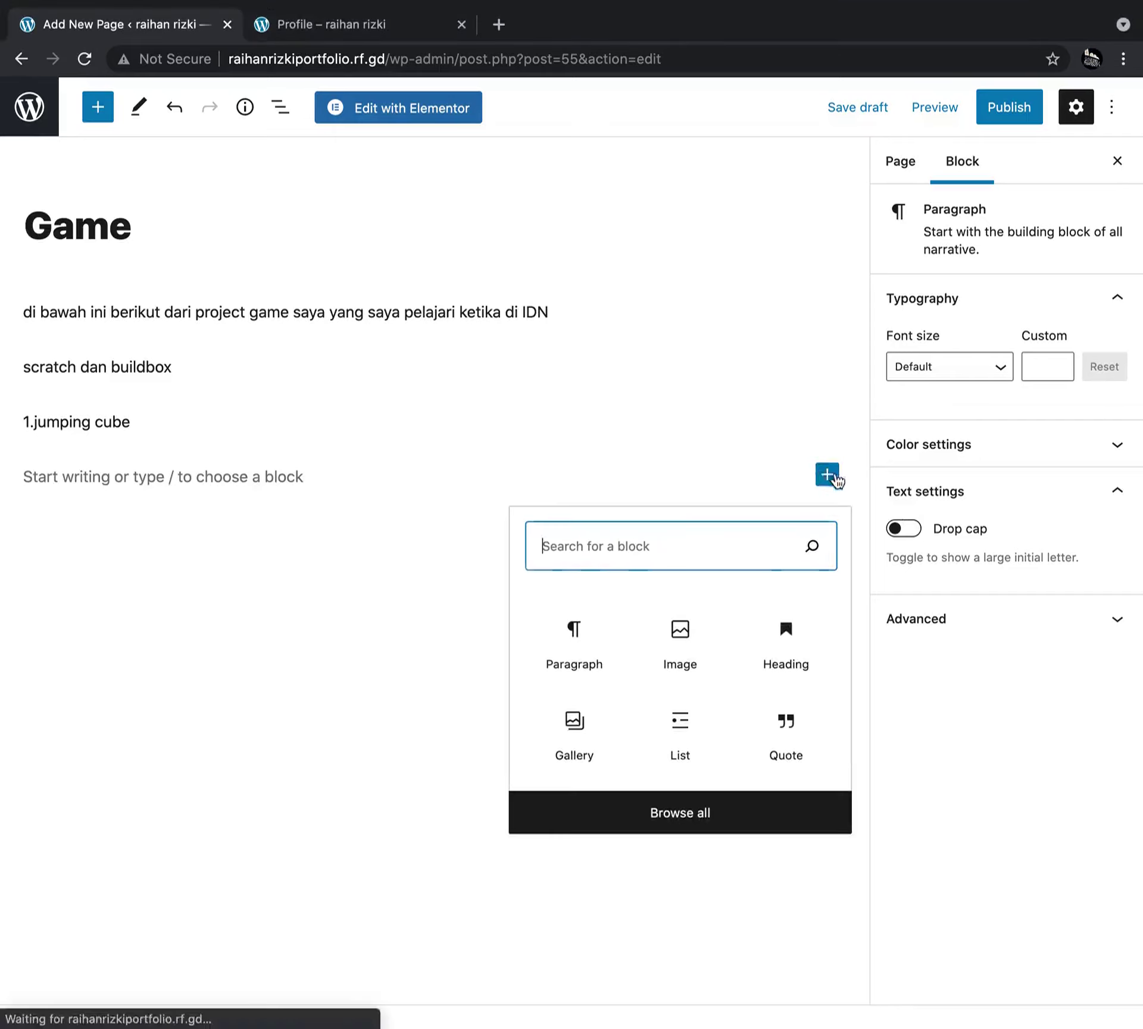
pyautogui.click(686, 646)
pyautogui.click(66, 603)
pyautogui.hotkey('ctrl', 'Left')
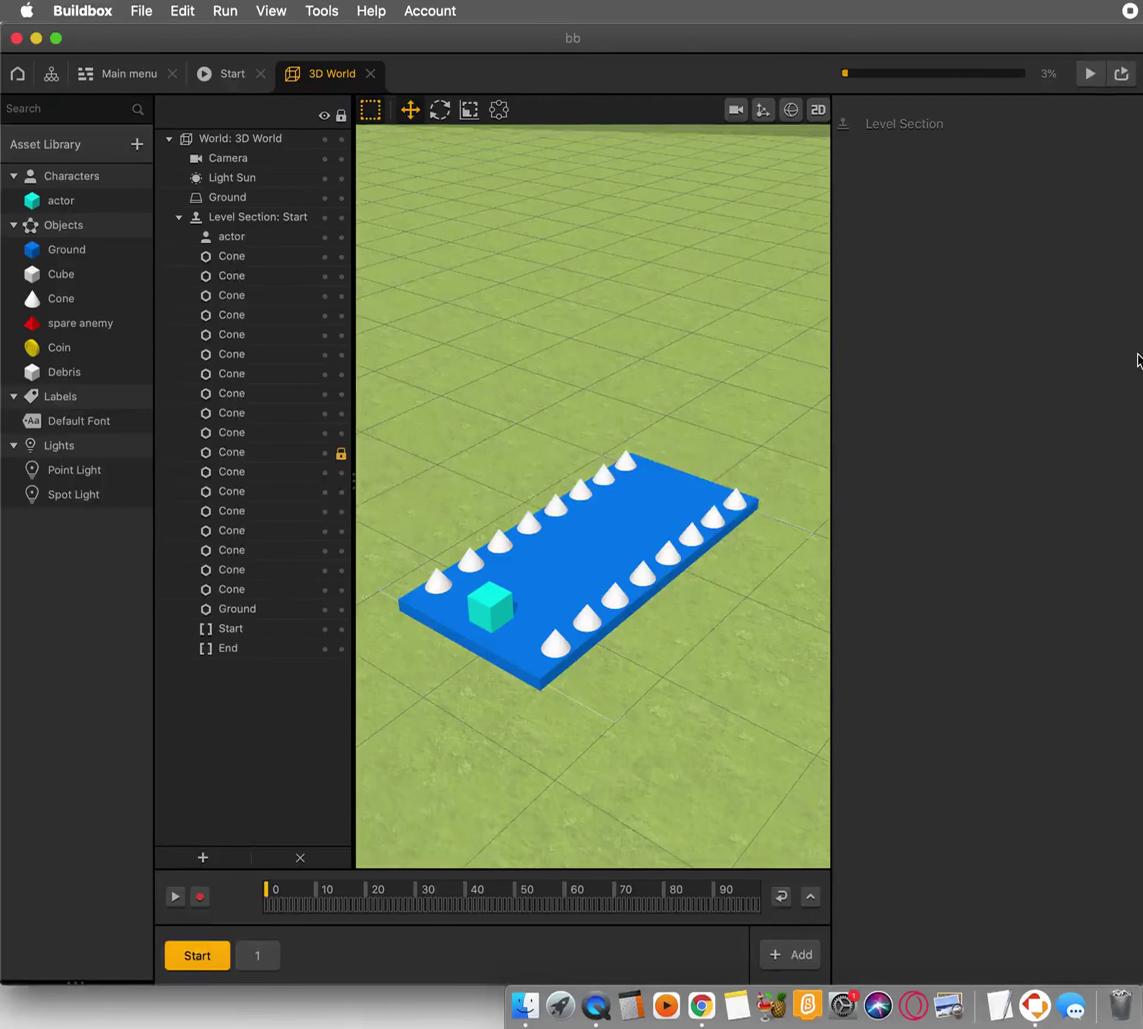
pyautogui.hotkey('ctrl', 'Right')
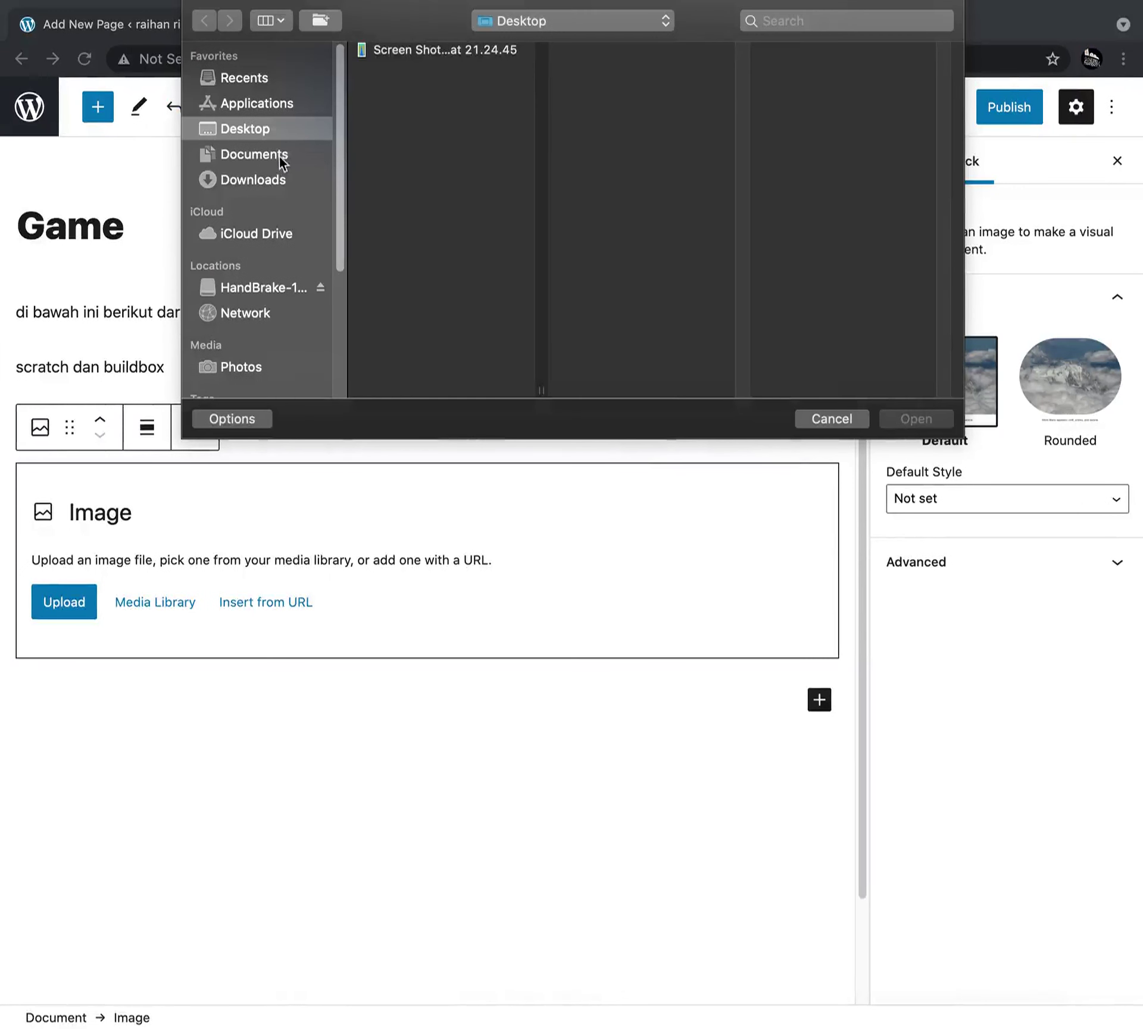
pyautogui.click(405, 55)
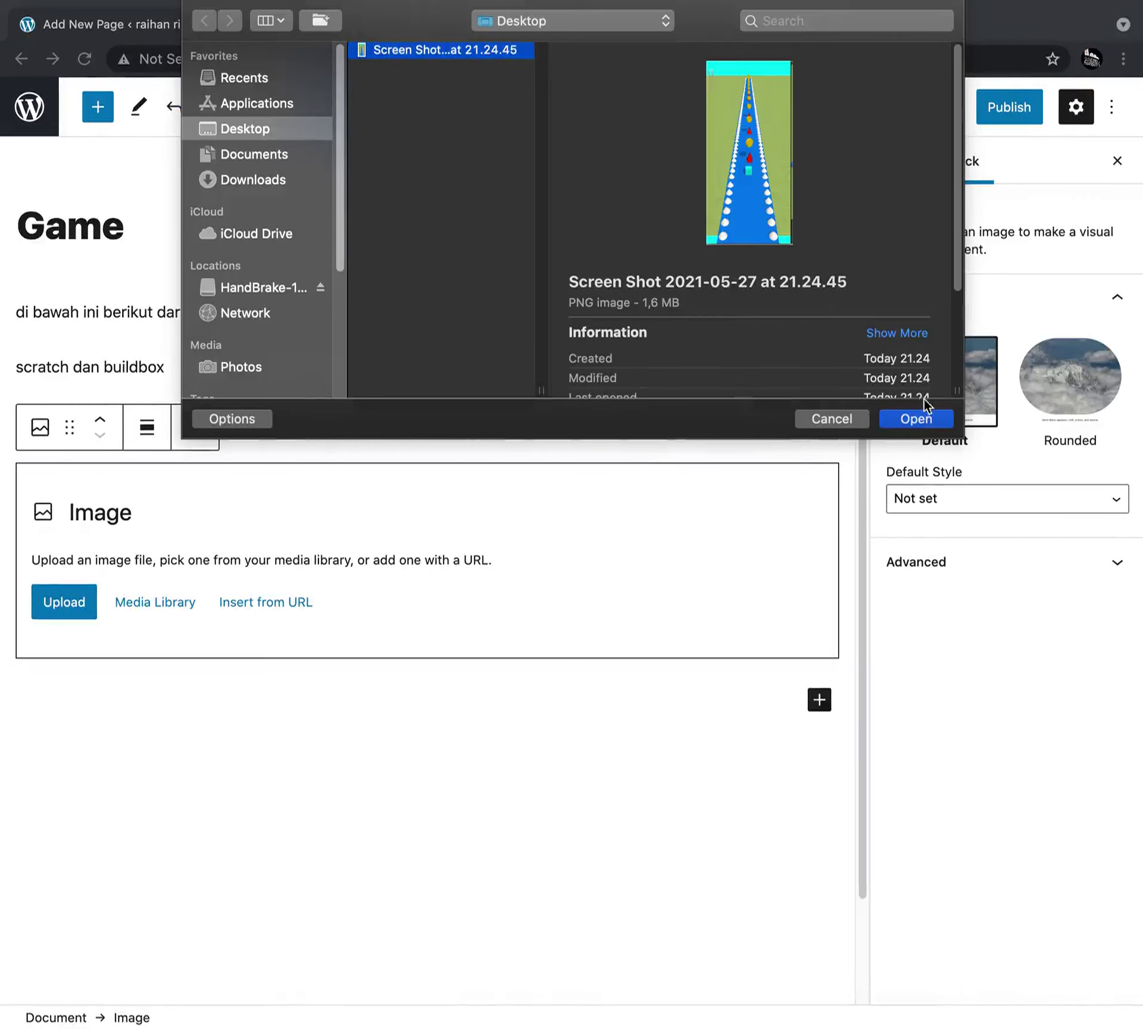
pyautogui.click(920, 420)
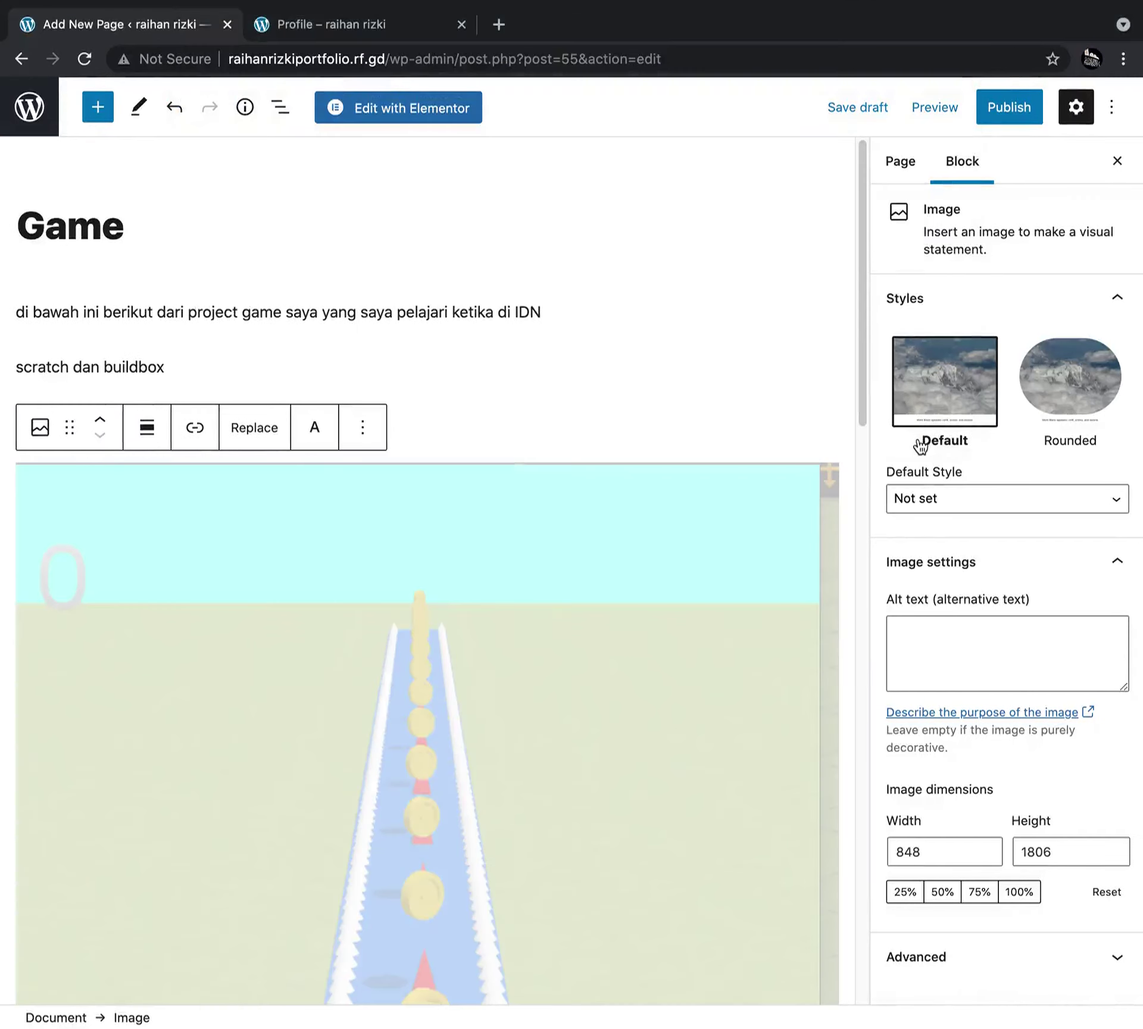
# Look over the uploaded game screenshot along its full height in the page
pyautogui.scroll(-5, 786, 510)
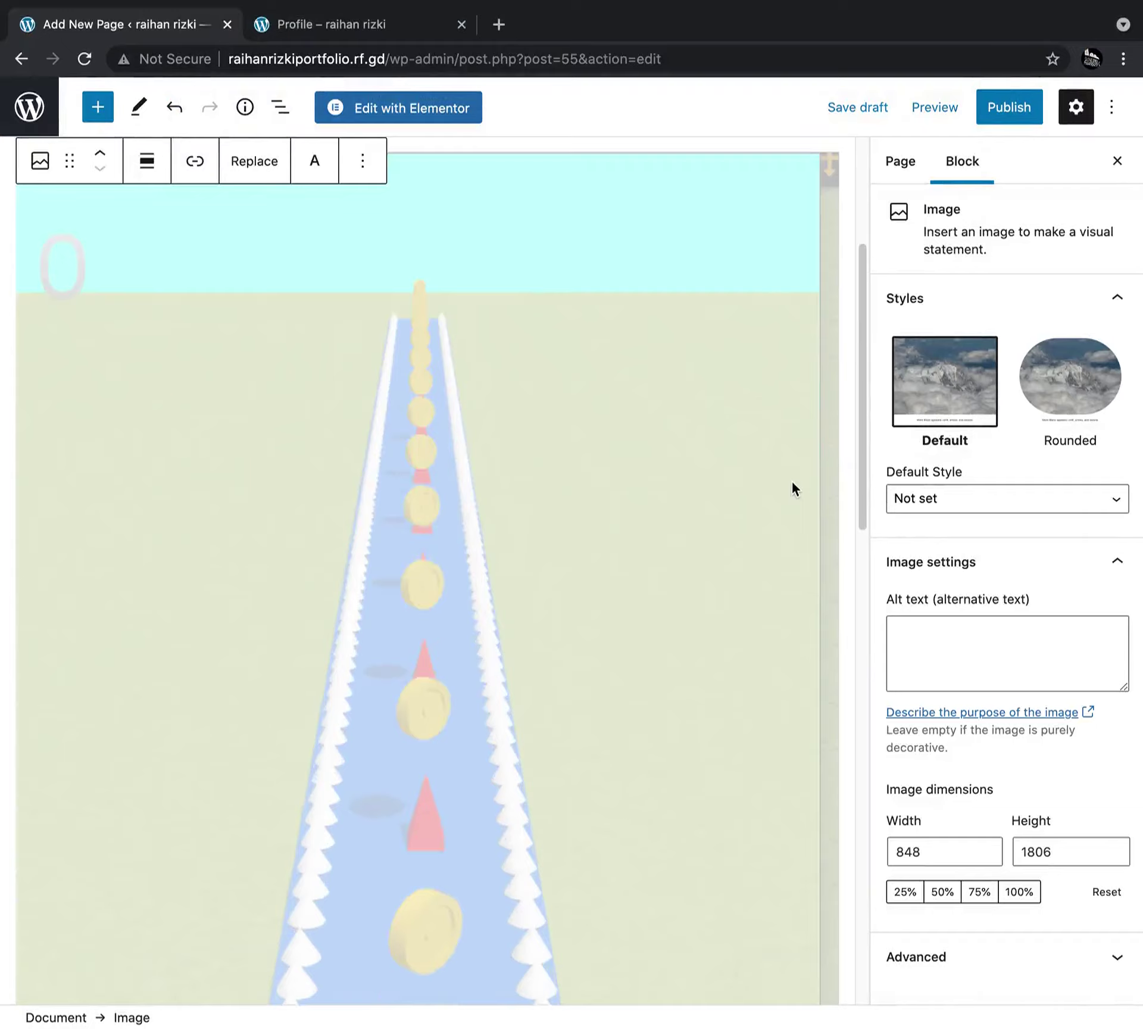
pyautogui.scroll(3, 792, 481)
pyautogui.scroll(-15, 792, 481)
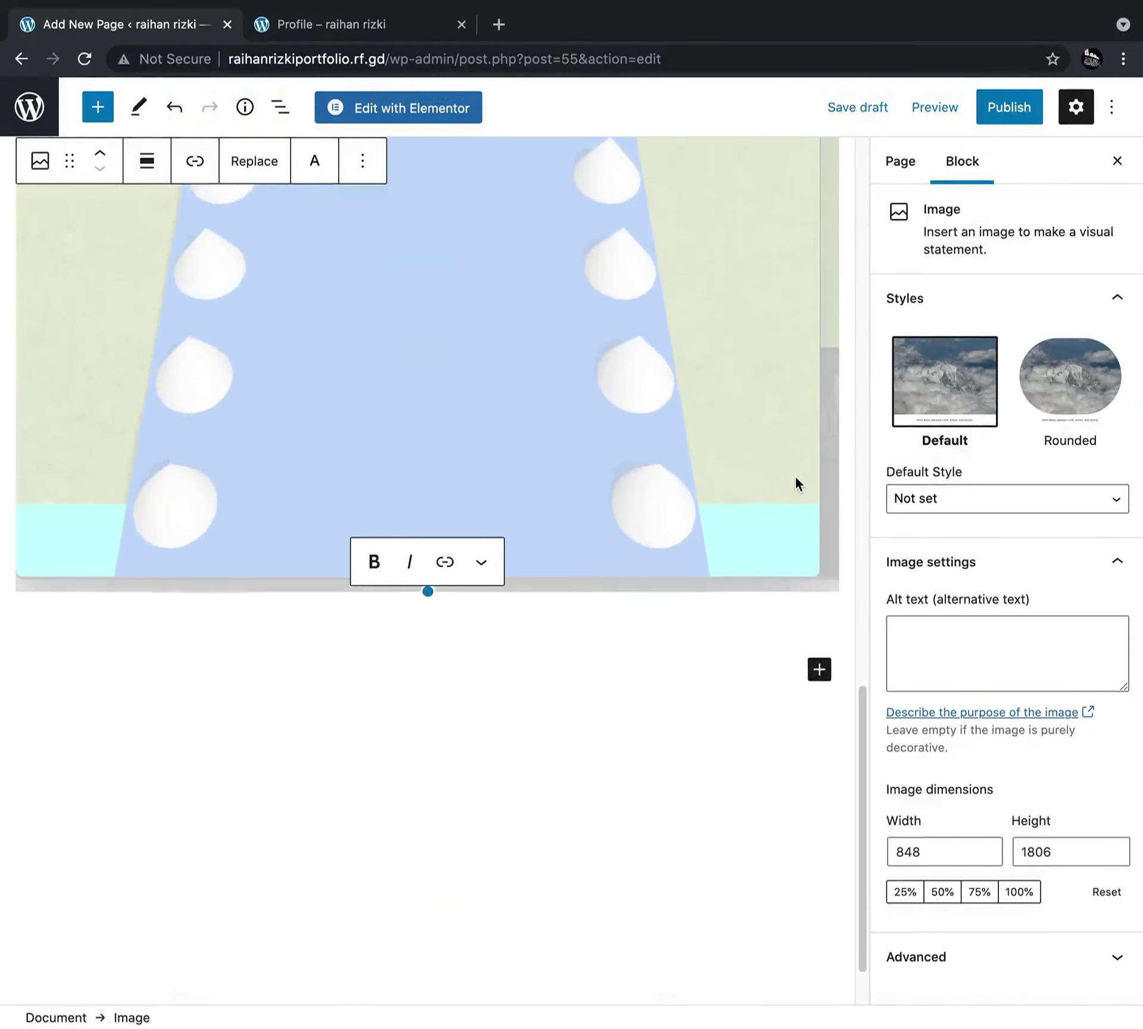
pyautogui.scroll(3, 796, 476)
pyautogui.scroll(15, 796, 476)
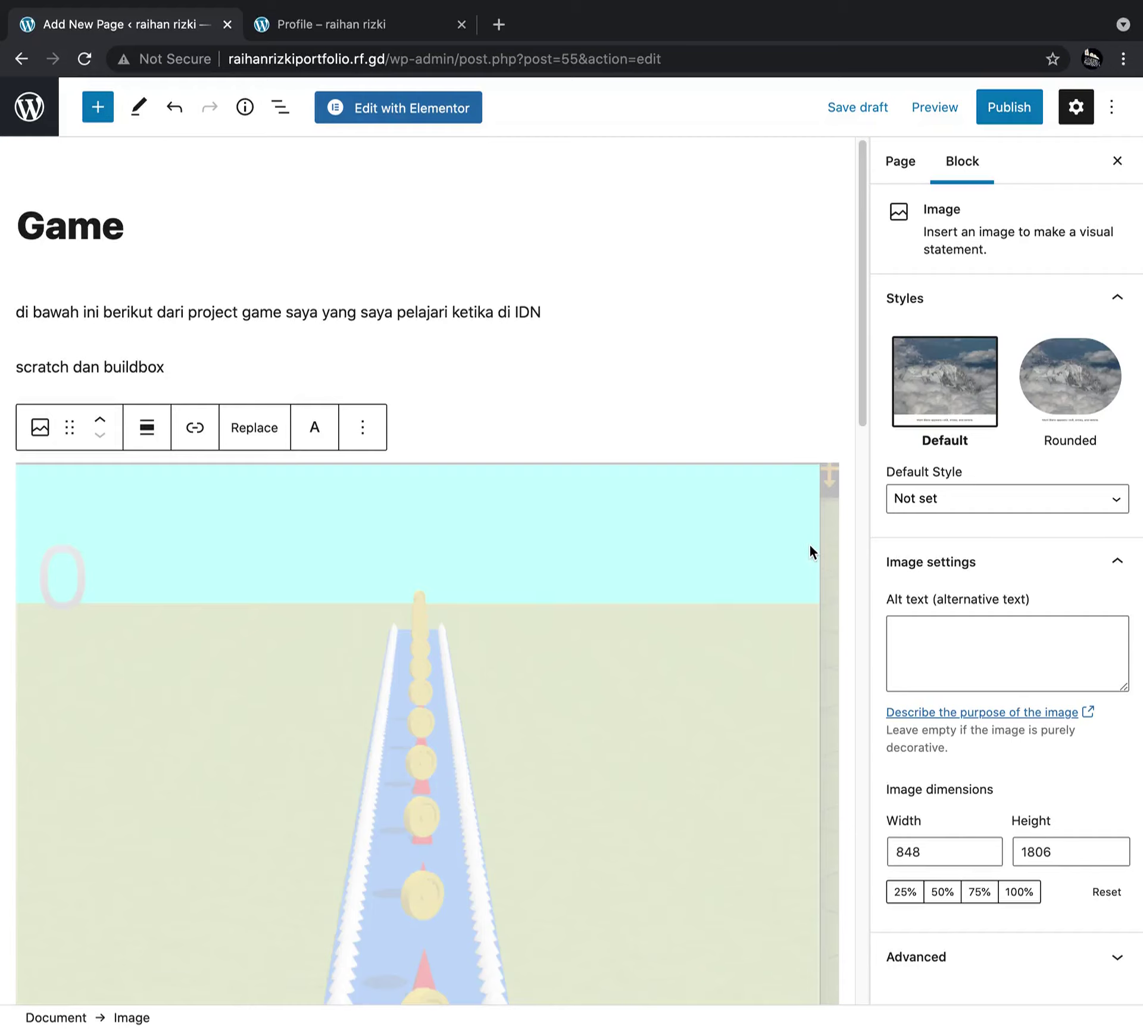
pyautogui.scroll(-15, 810, 551)
pyautogui.scroll(5, 810, 551)
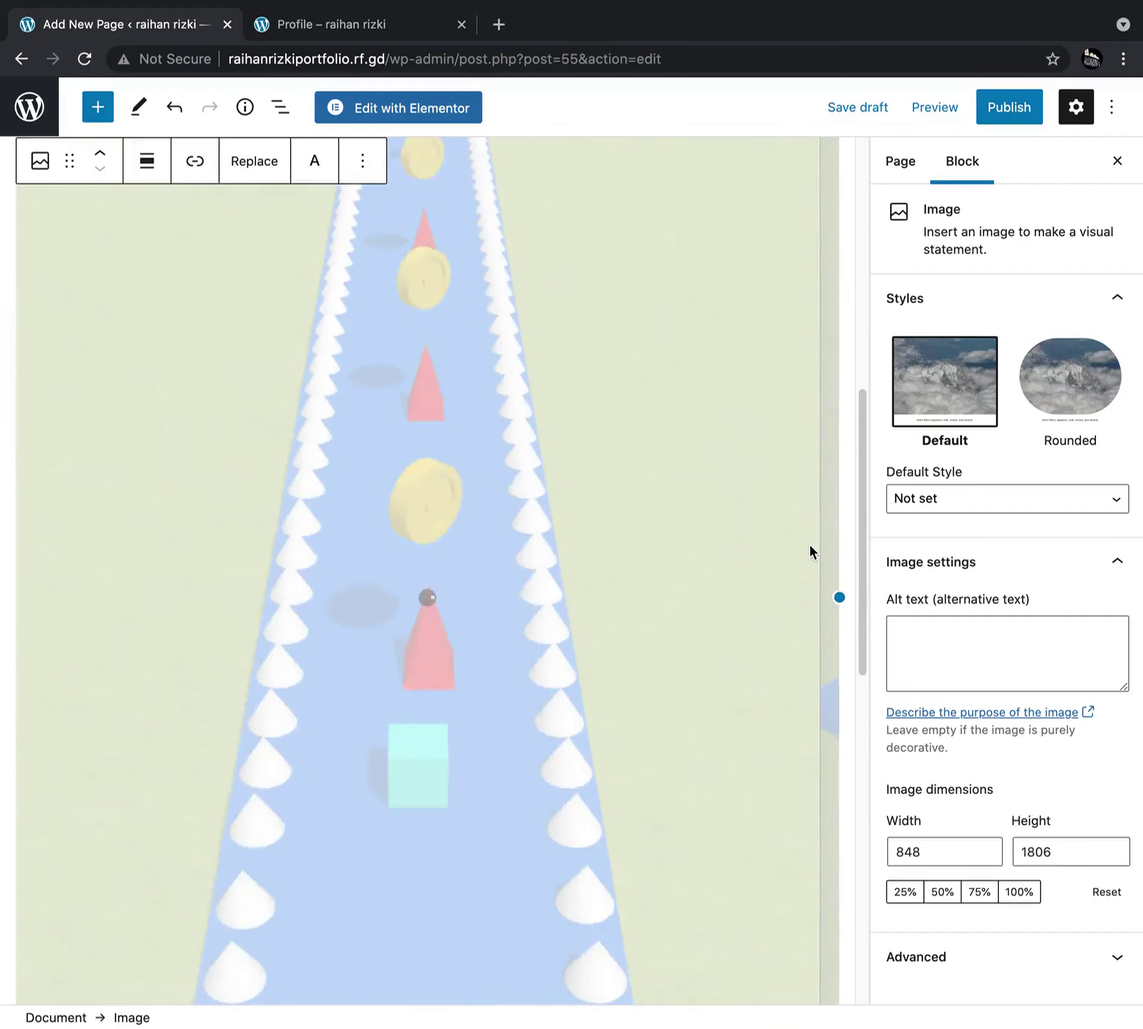
pyautogui.scroll(10, 810, 550)
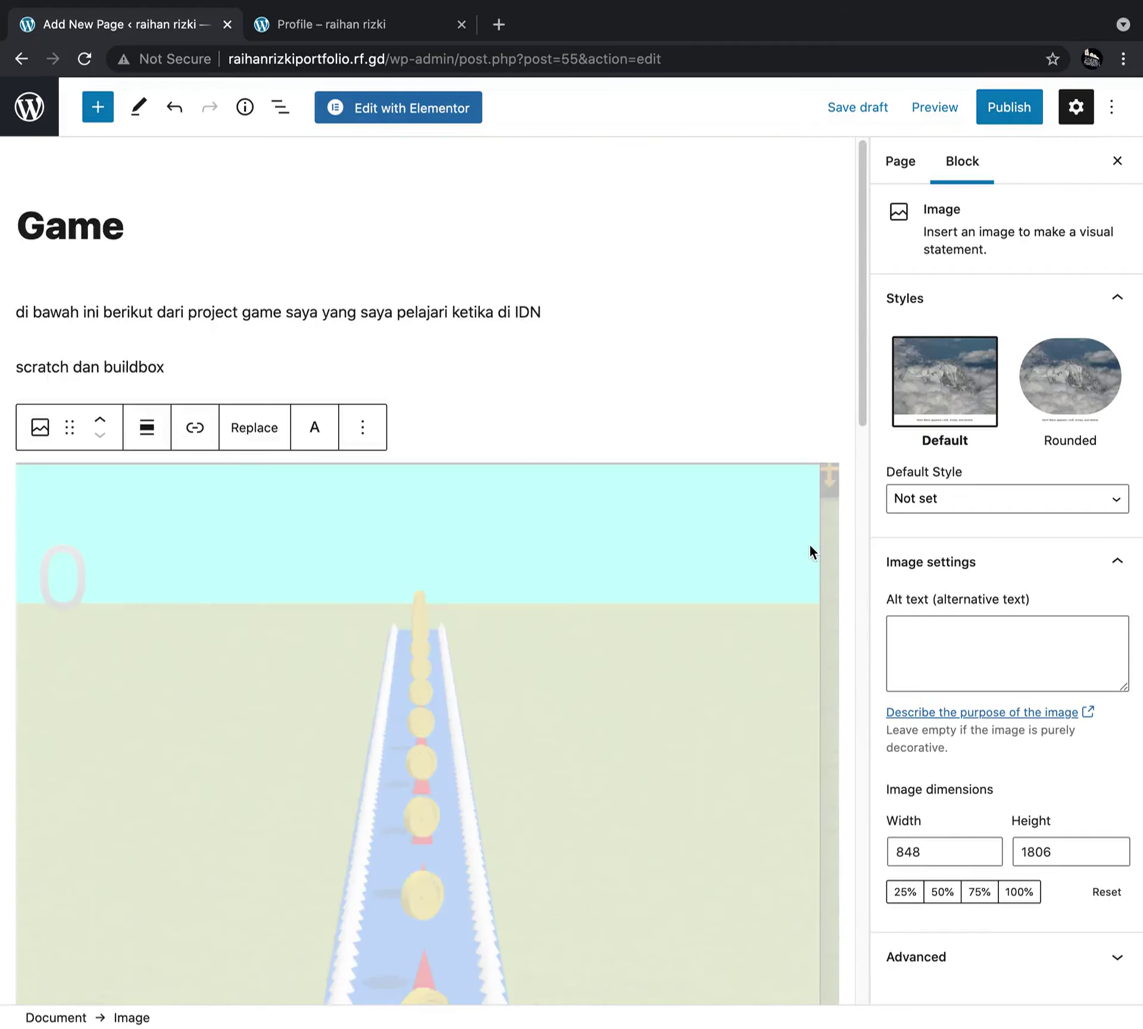
# Add the paragraph "2.finding Tresure BUILDBOX" below the game screenshot and start an empty paragraph after it
pyautogui.scroll(-10, 809, 551)
pyautogui.click(542, 568)
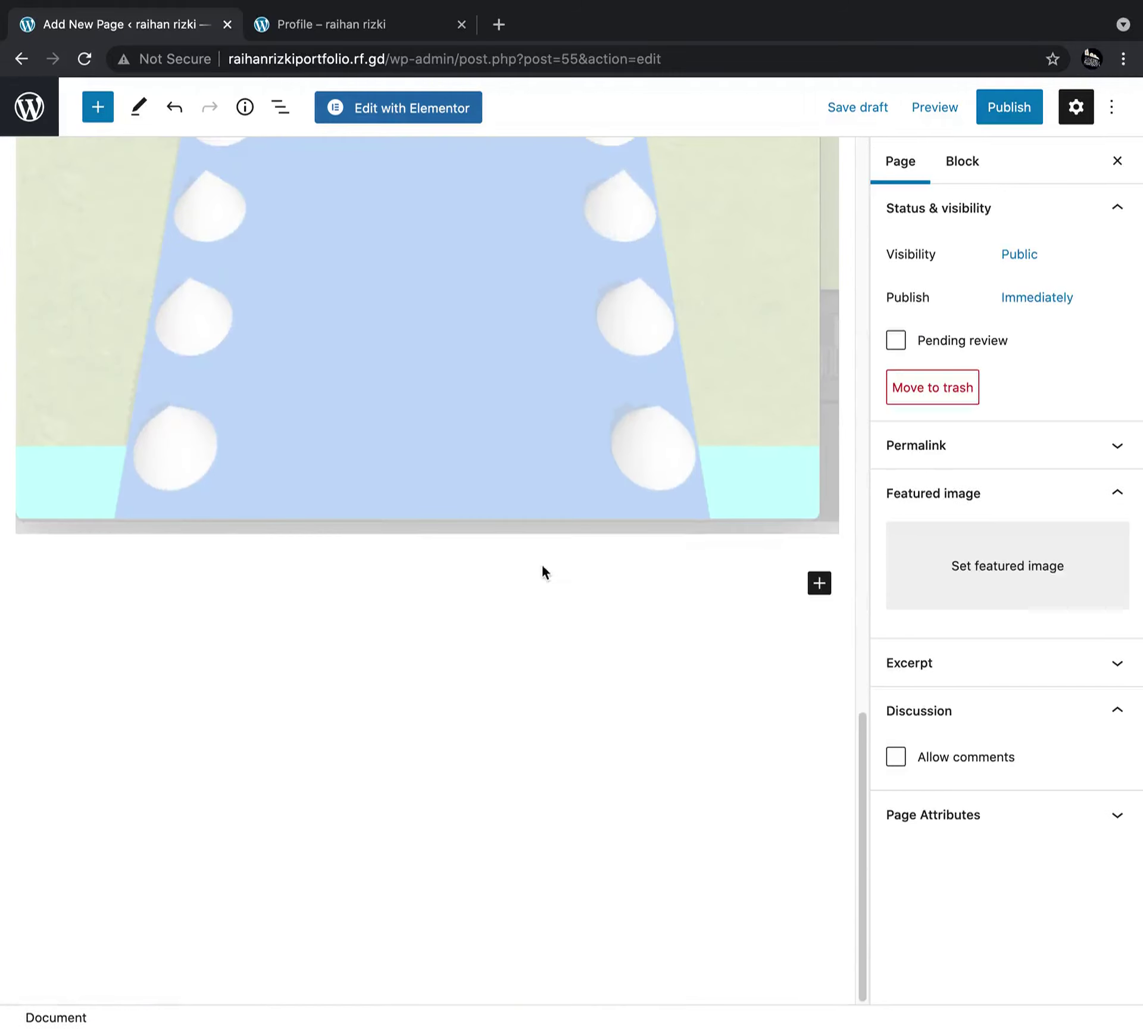
pyautogui.click(691, 589)
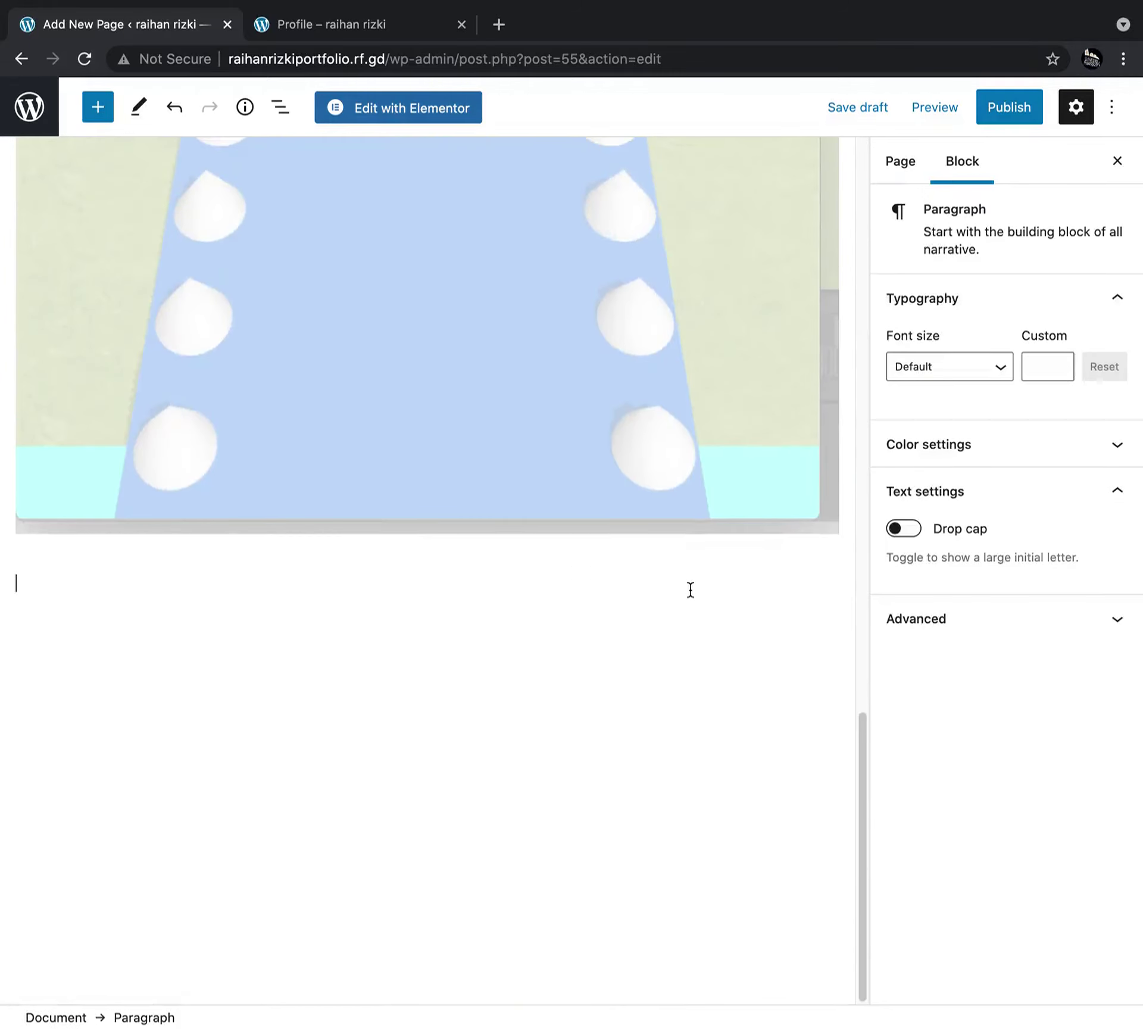
pyautogui.write('2.')
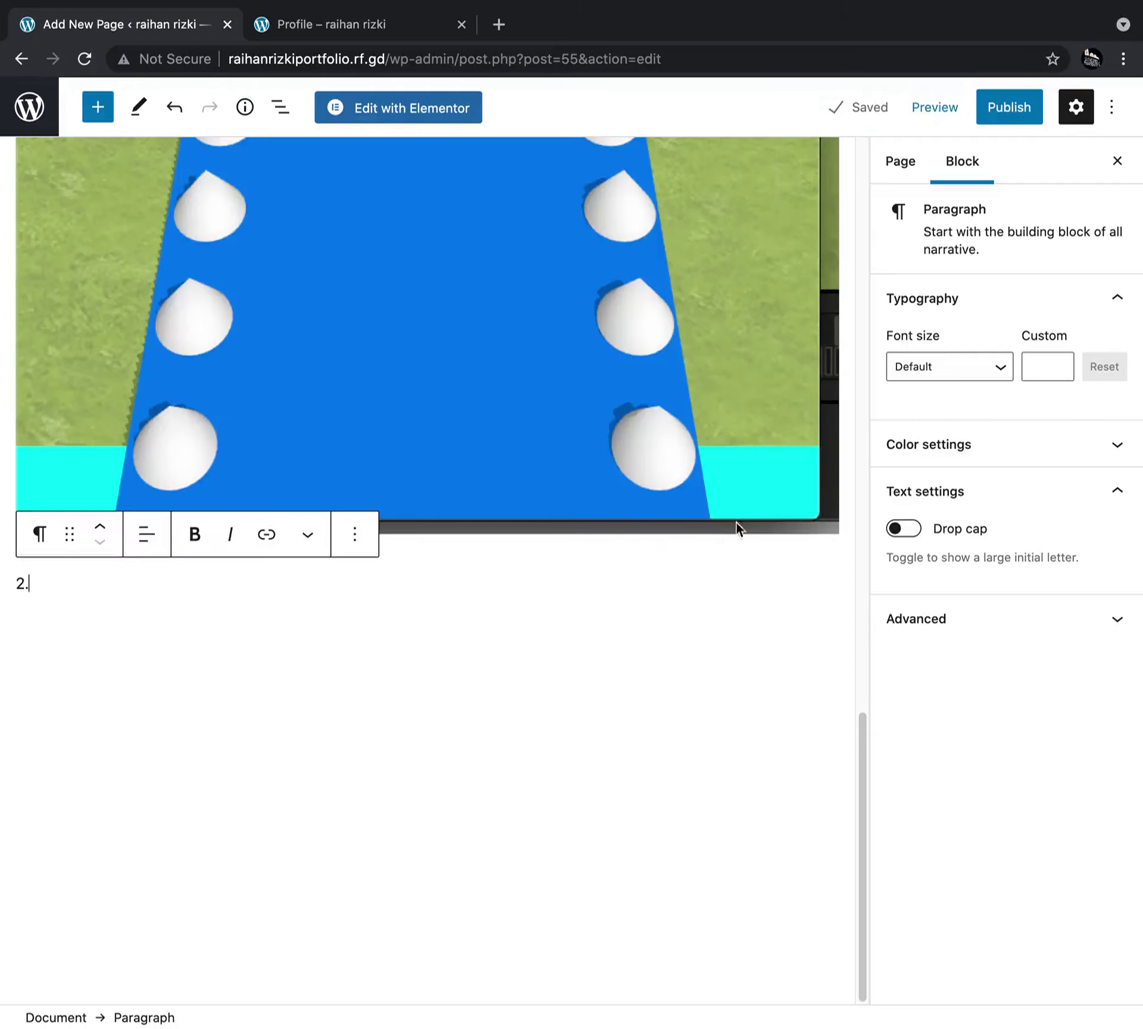
pyautogui.write('finding Tresure')
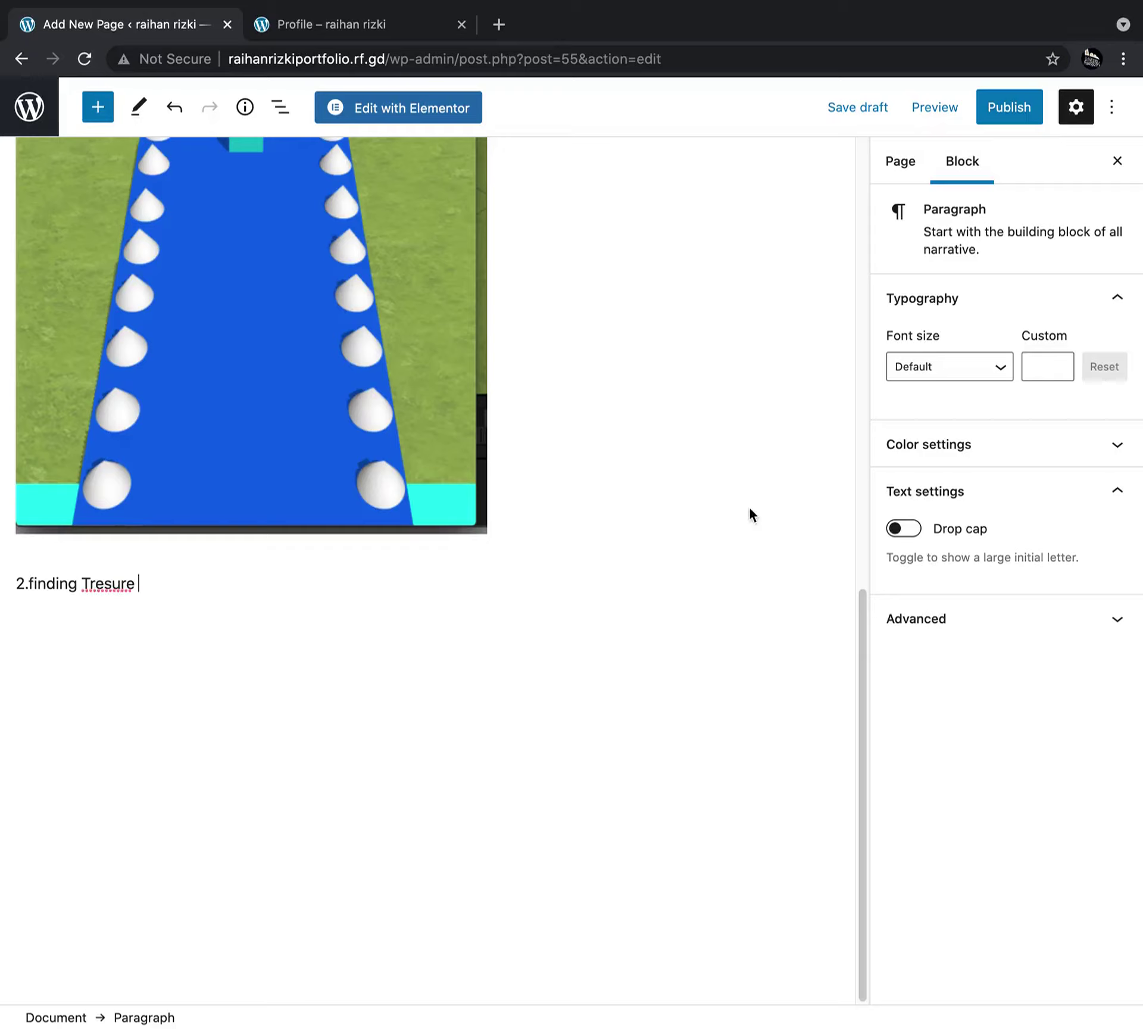
pyautogui.write('BUILDBOX')
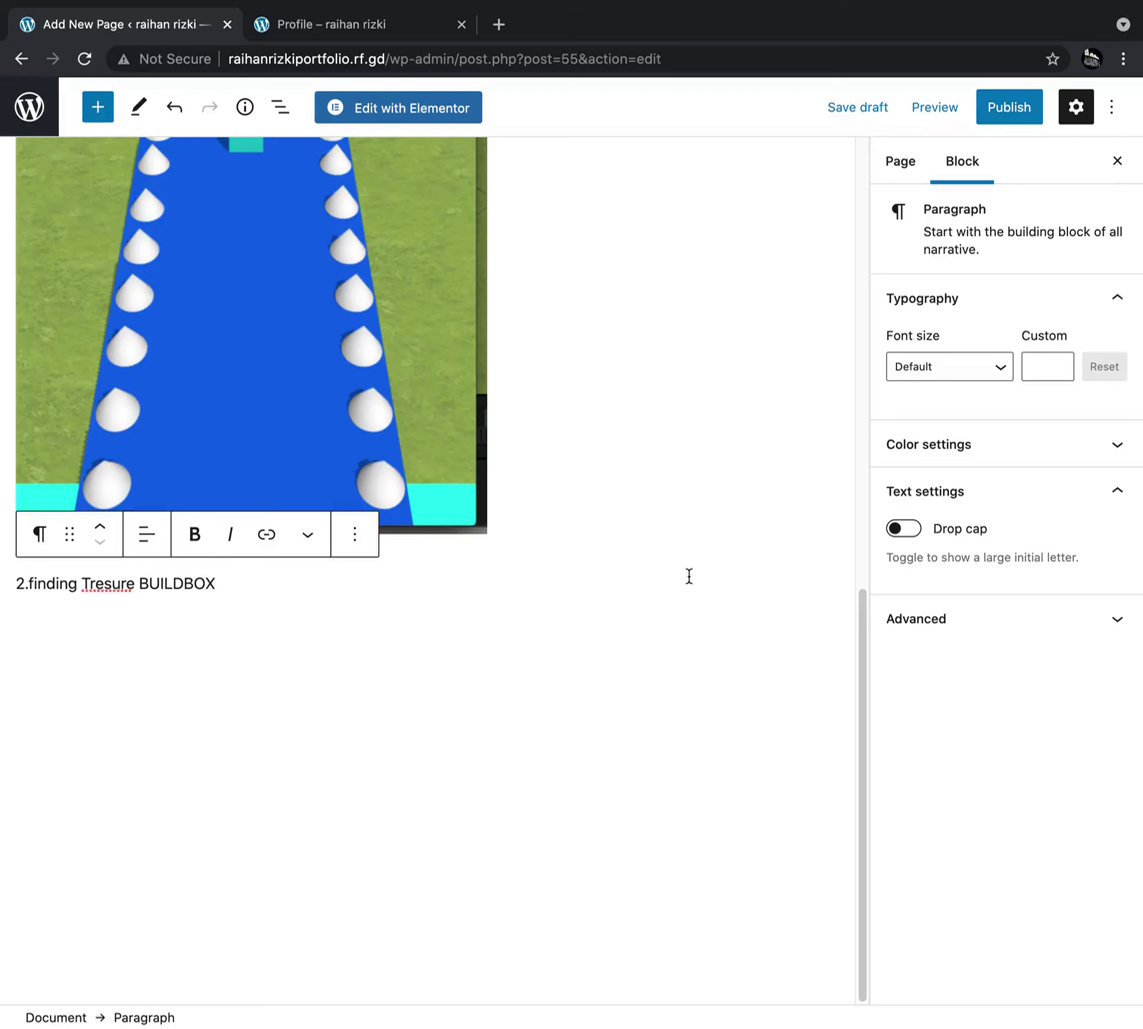
pyautogui.press('Return')
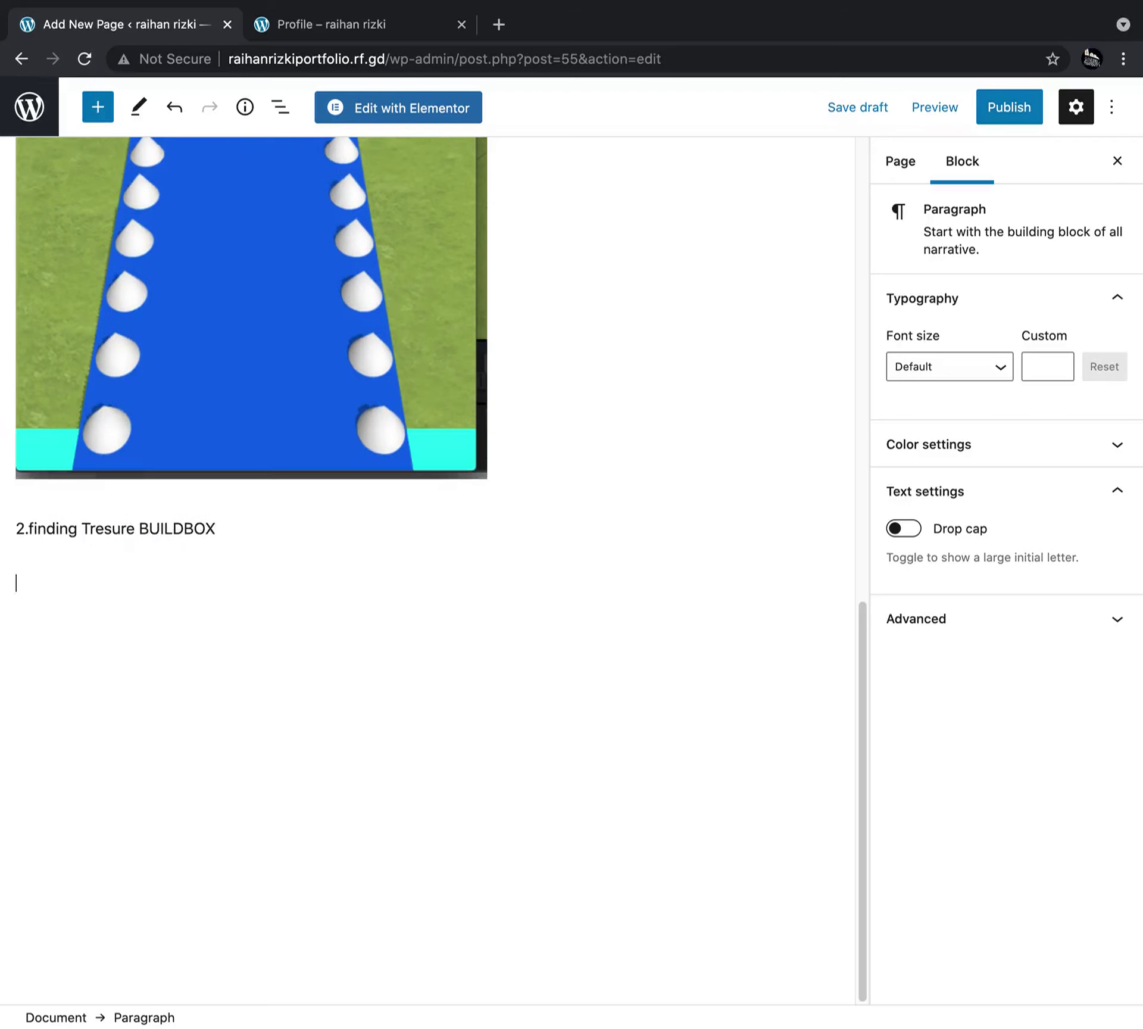
# Switch to Buildbox and bring up the project file browser, discarding the changes to the bb project
pyautogui.hotkey('ctrl', 'Left')
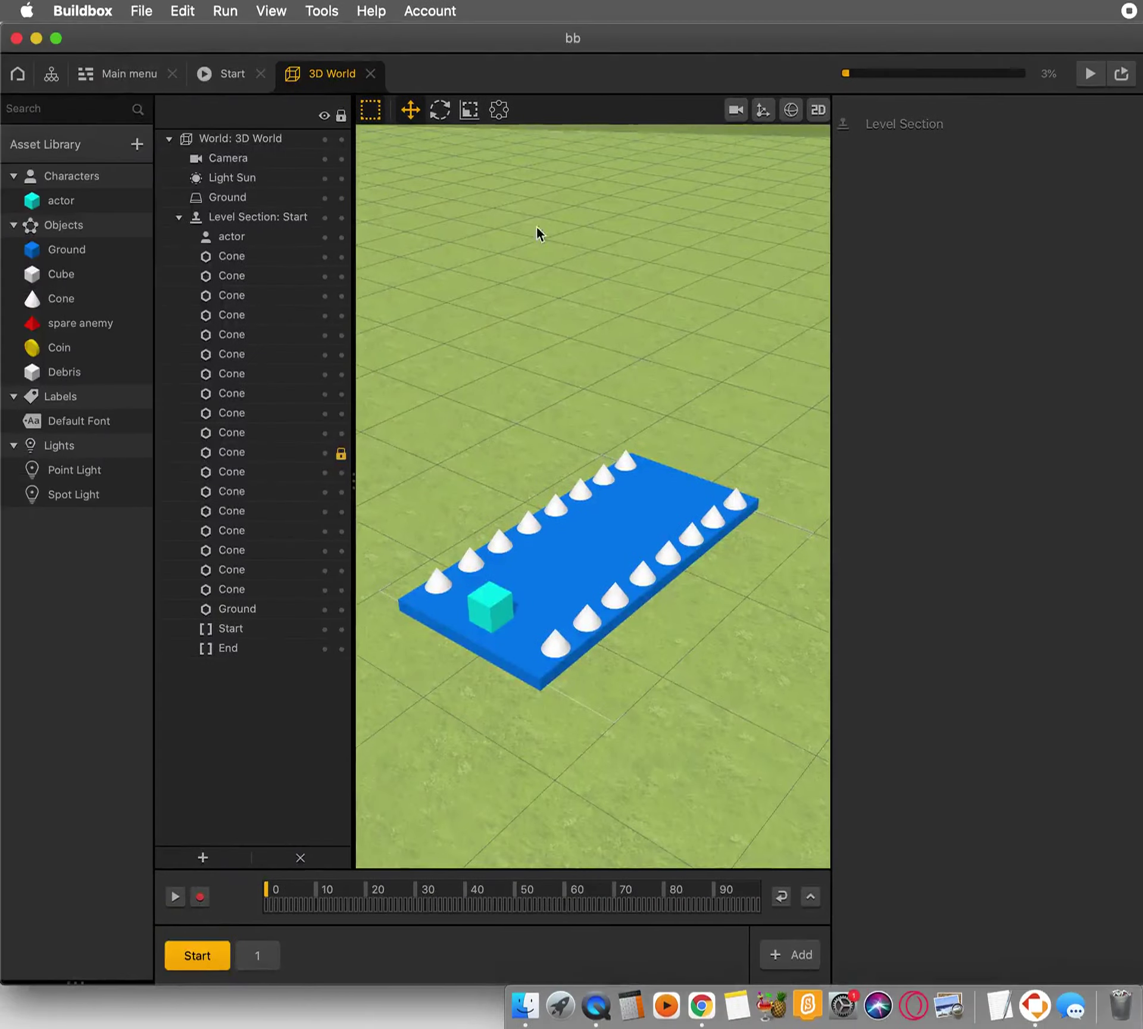
pyautogui.click(10, 76)
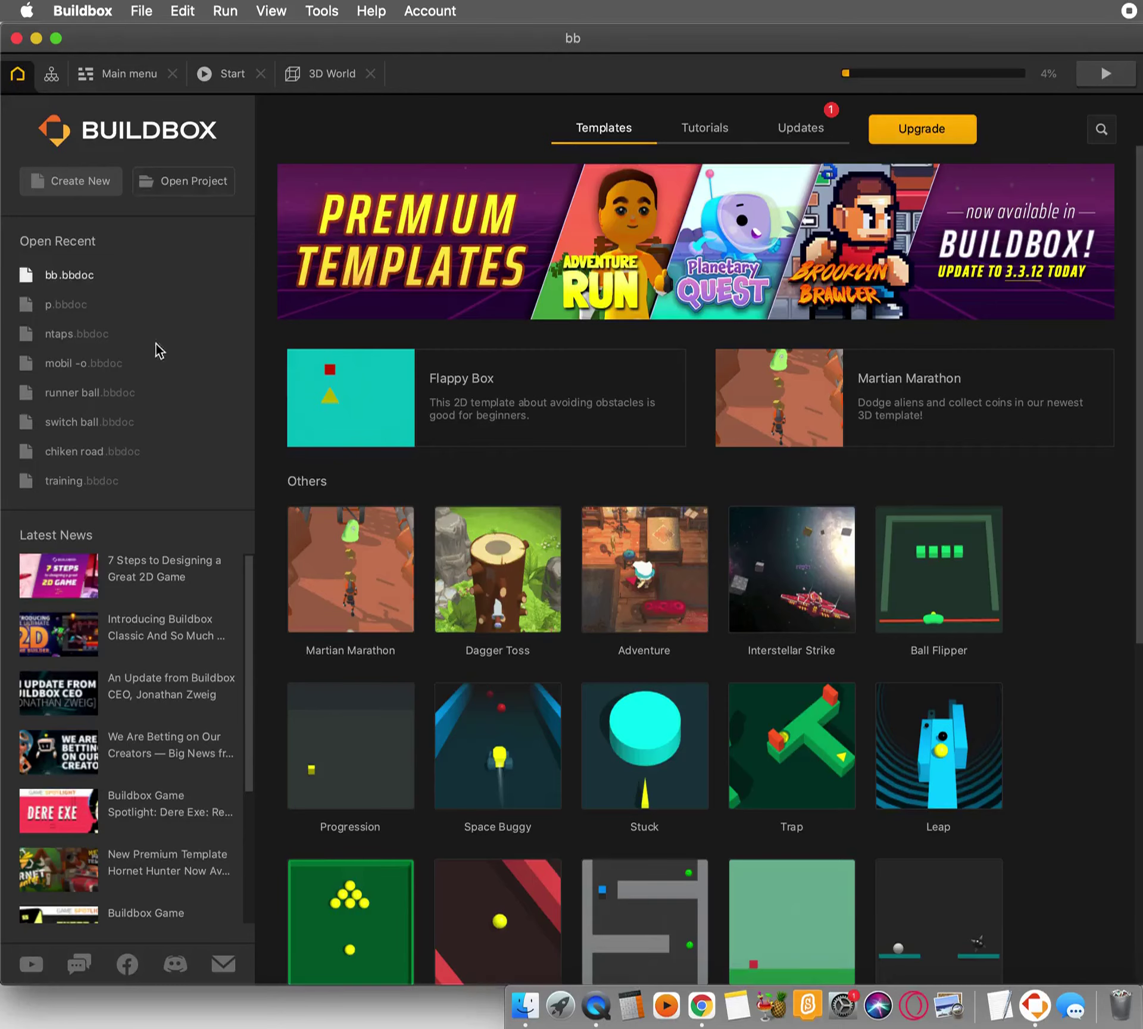
pyautogui.click(191, 186)
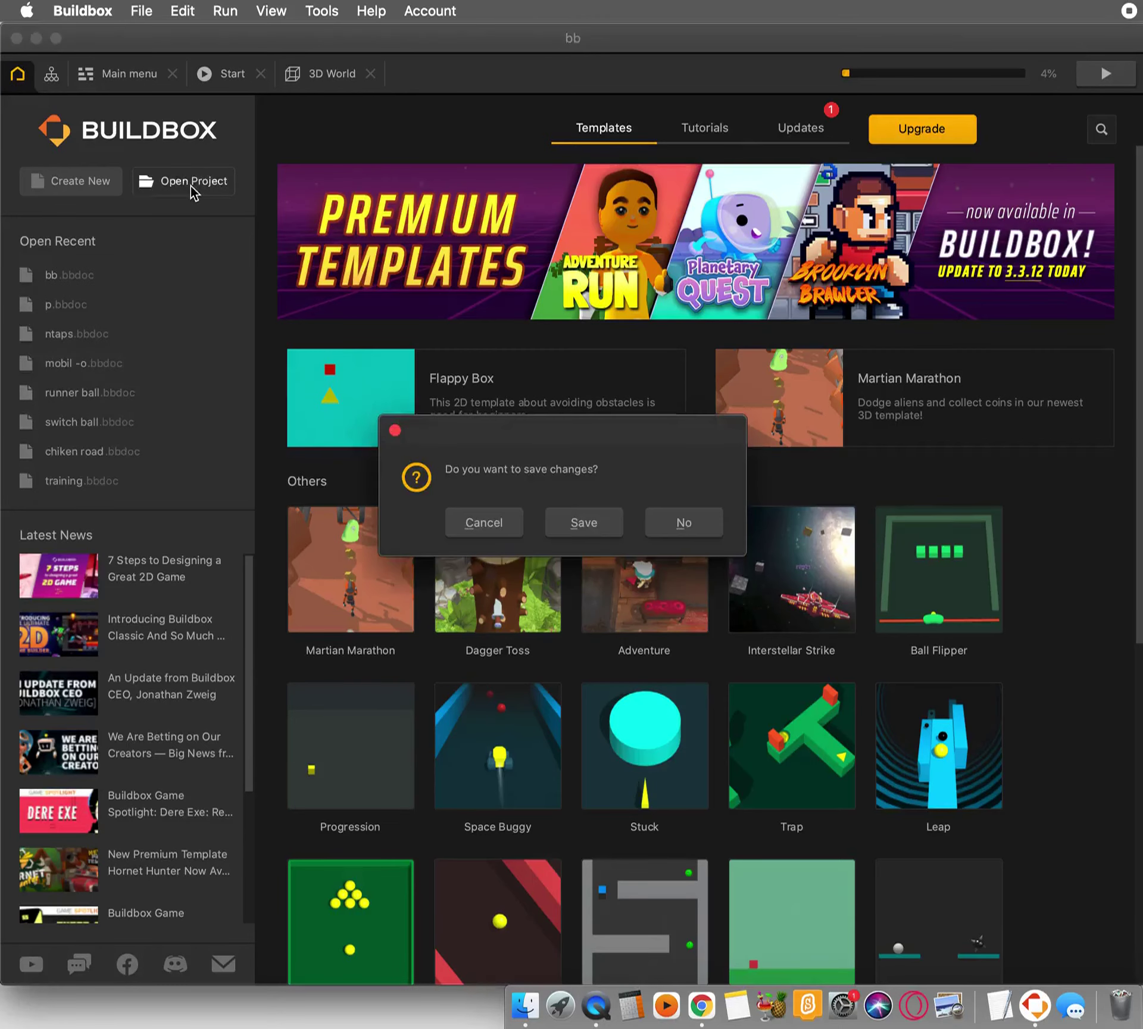
pyautogui.click(699, 531)
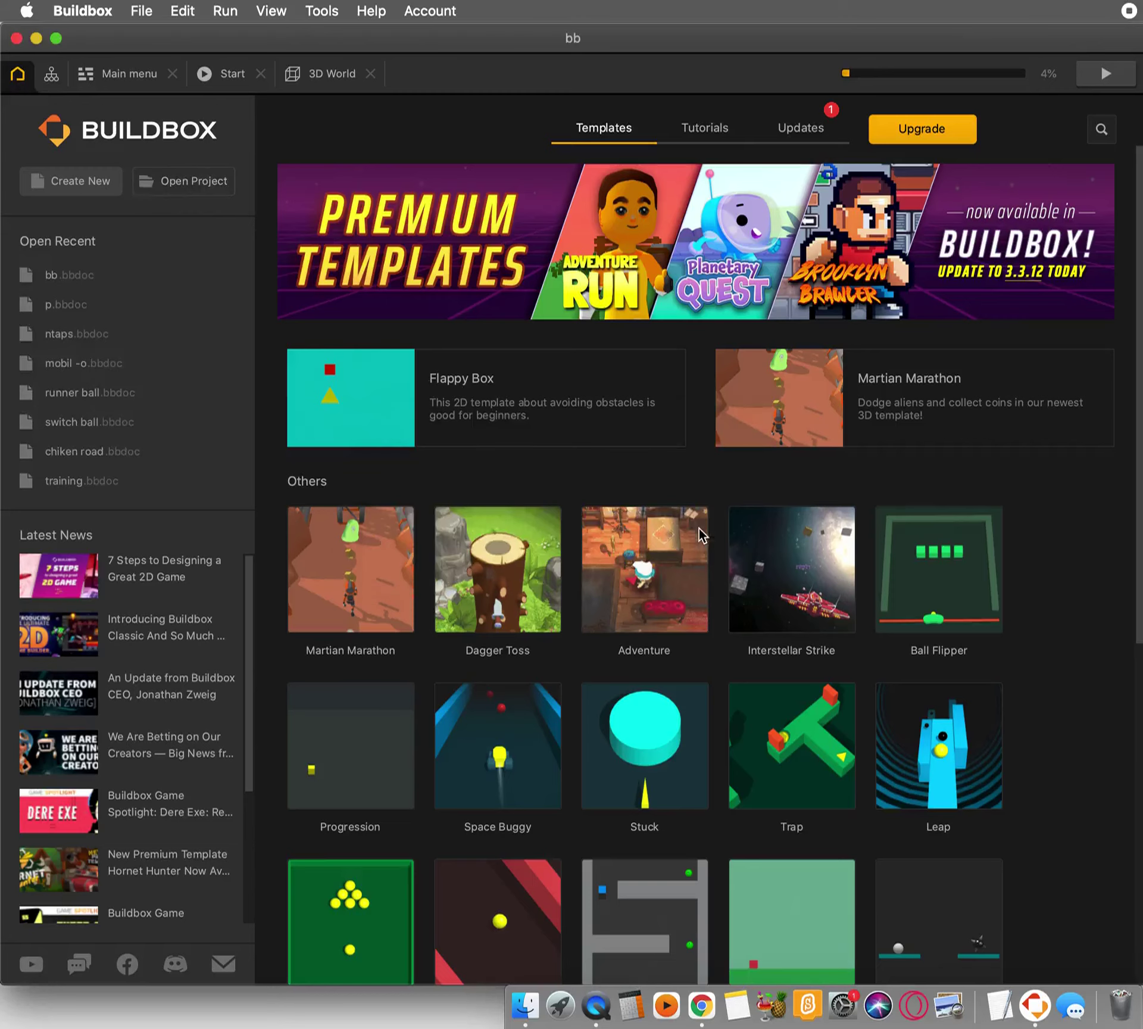
pyautogui.click(206, 189)
# Find treasure 1.bbdoc in the Documents folder and open it
pyautogui.scroll(-10, 659, 325)
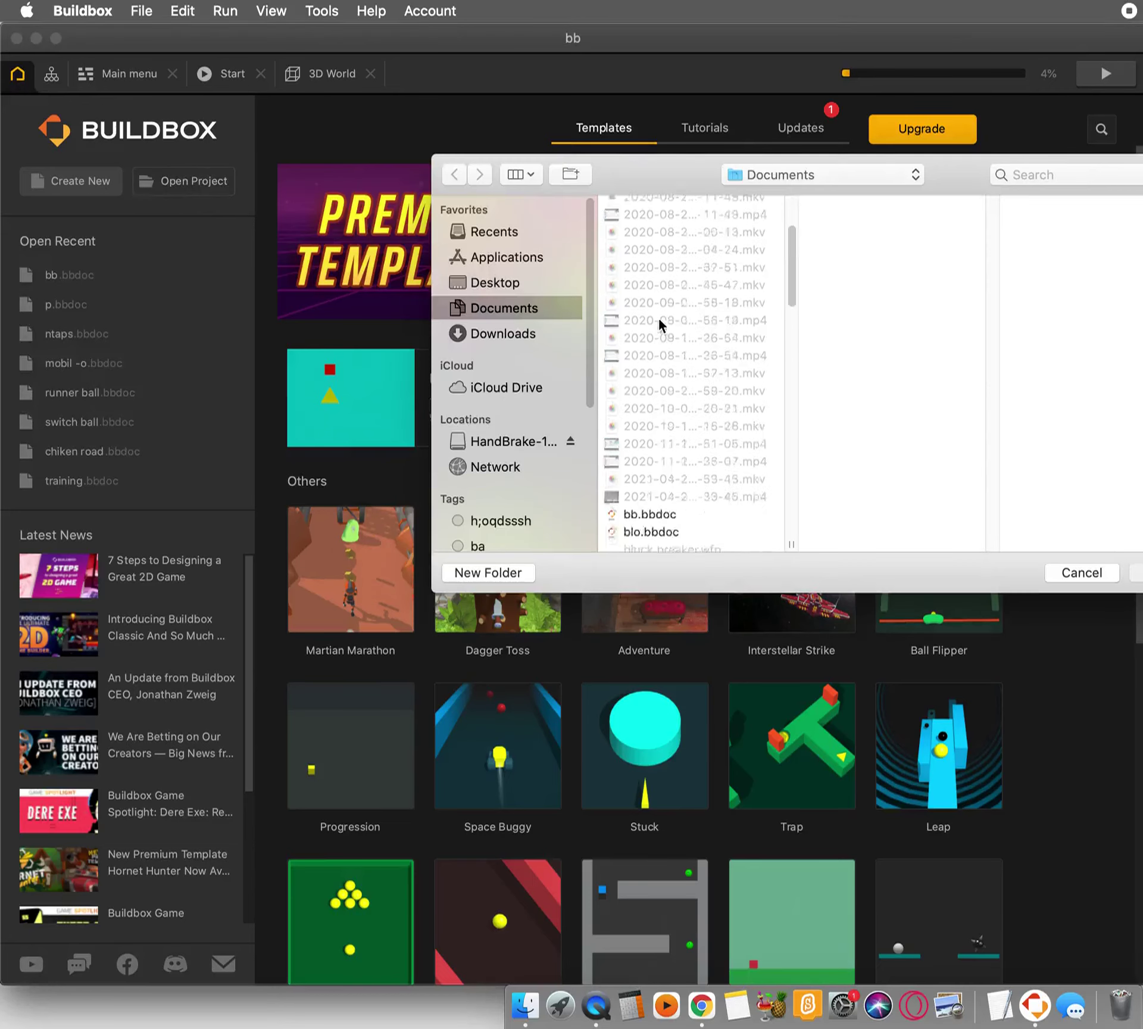
pyautogui.click(661, 317)
pyautogui.click(661, 330)
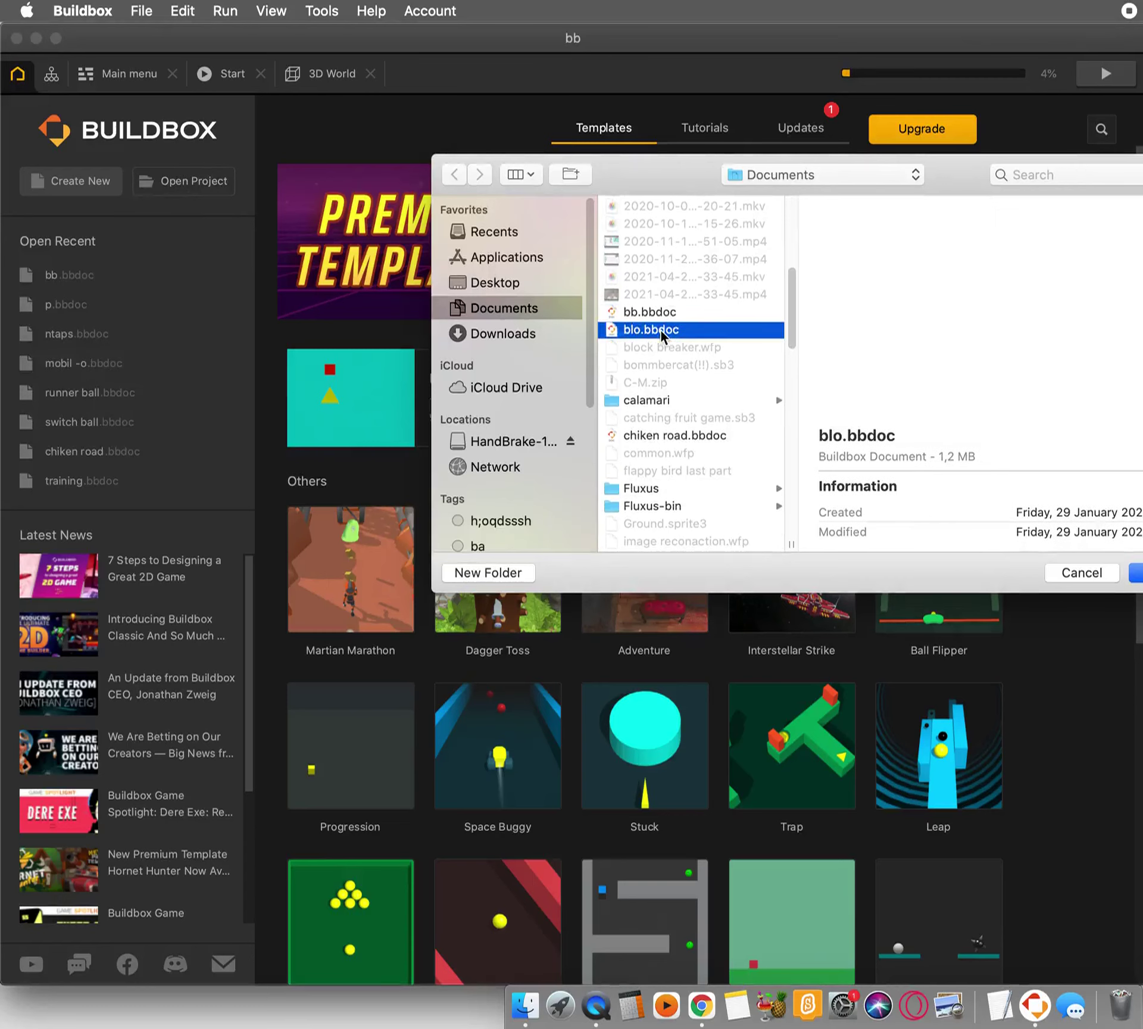
pyautogui.scroll(-5, 659, 329)
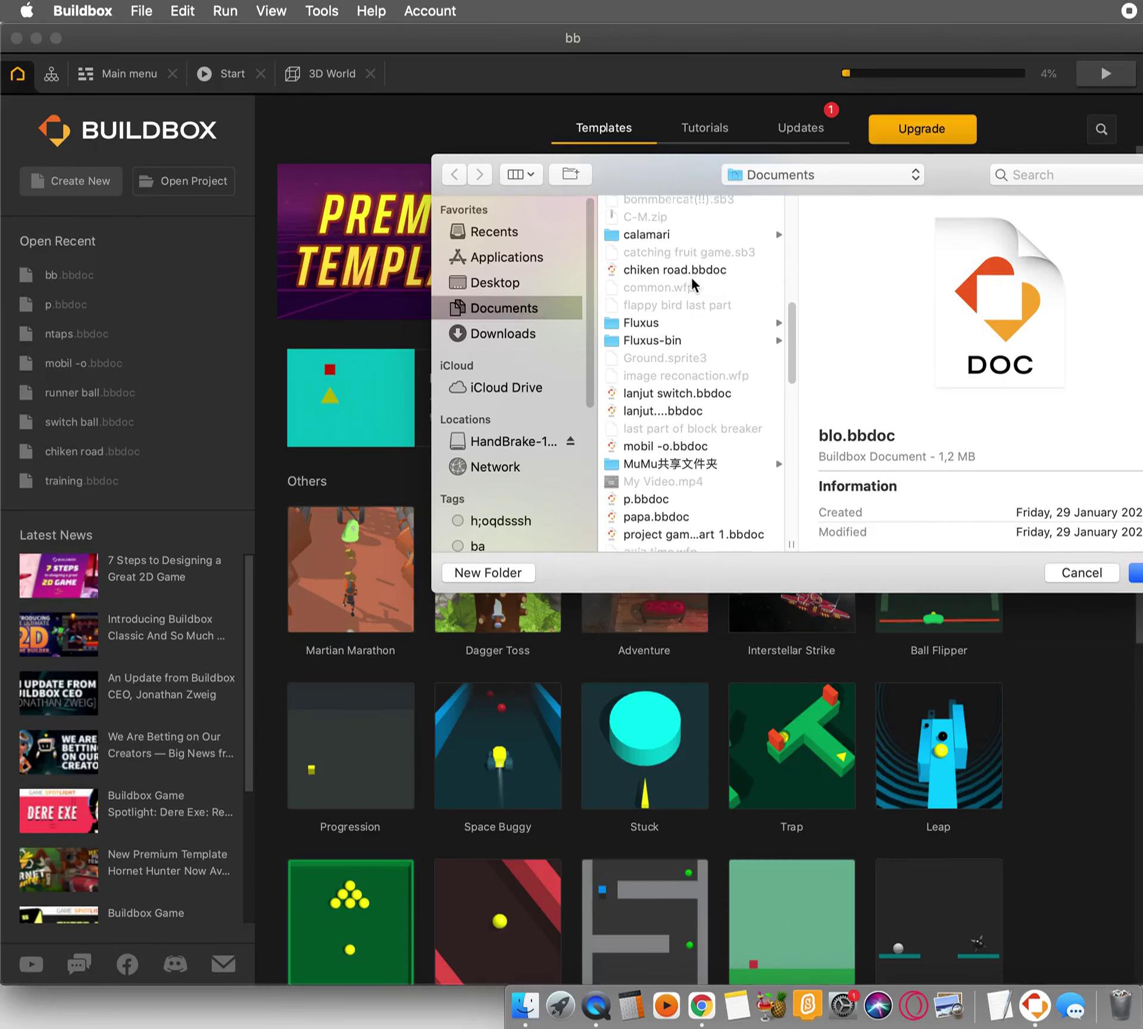
pyautogui.scroll(-3, 692, 275)
pyautogui.scroll(-3, 691, 280)
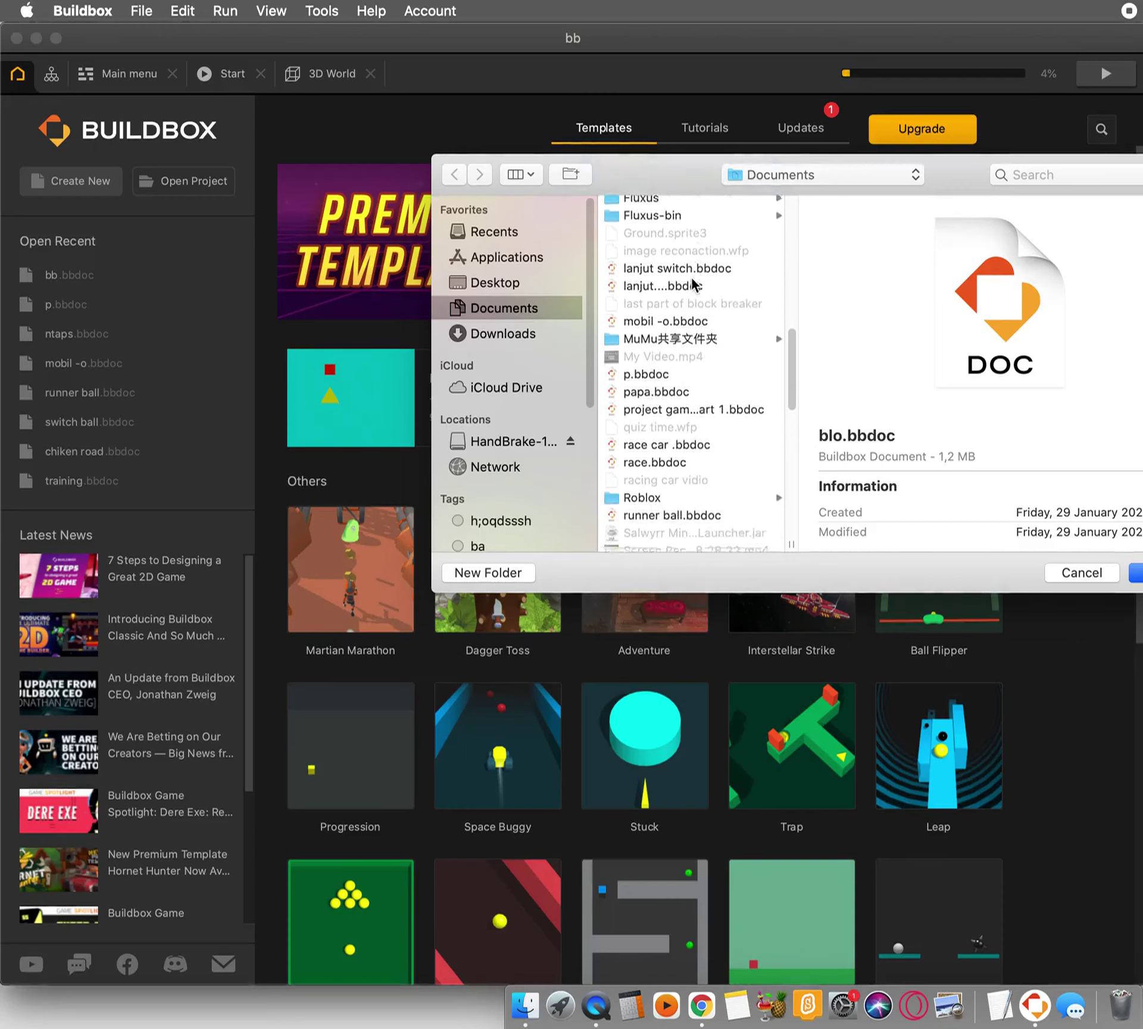
pyautogui.scroll(-10, 717, 365)
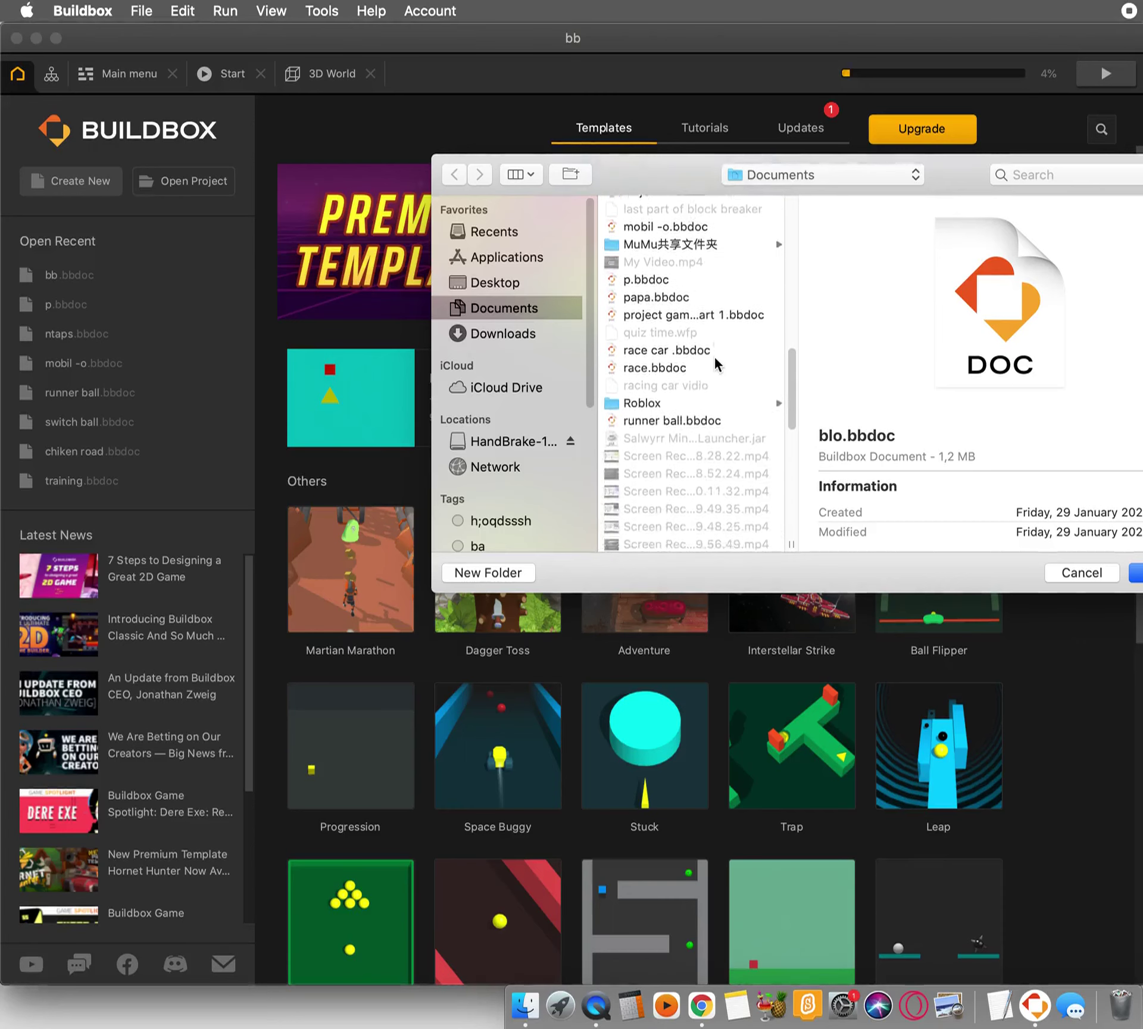
pyautogui.scroll(-1, 717, 364)
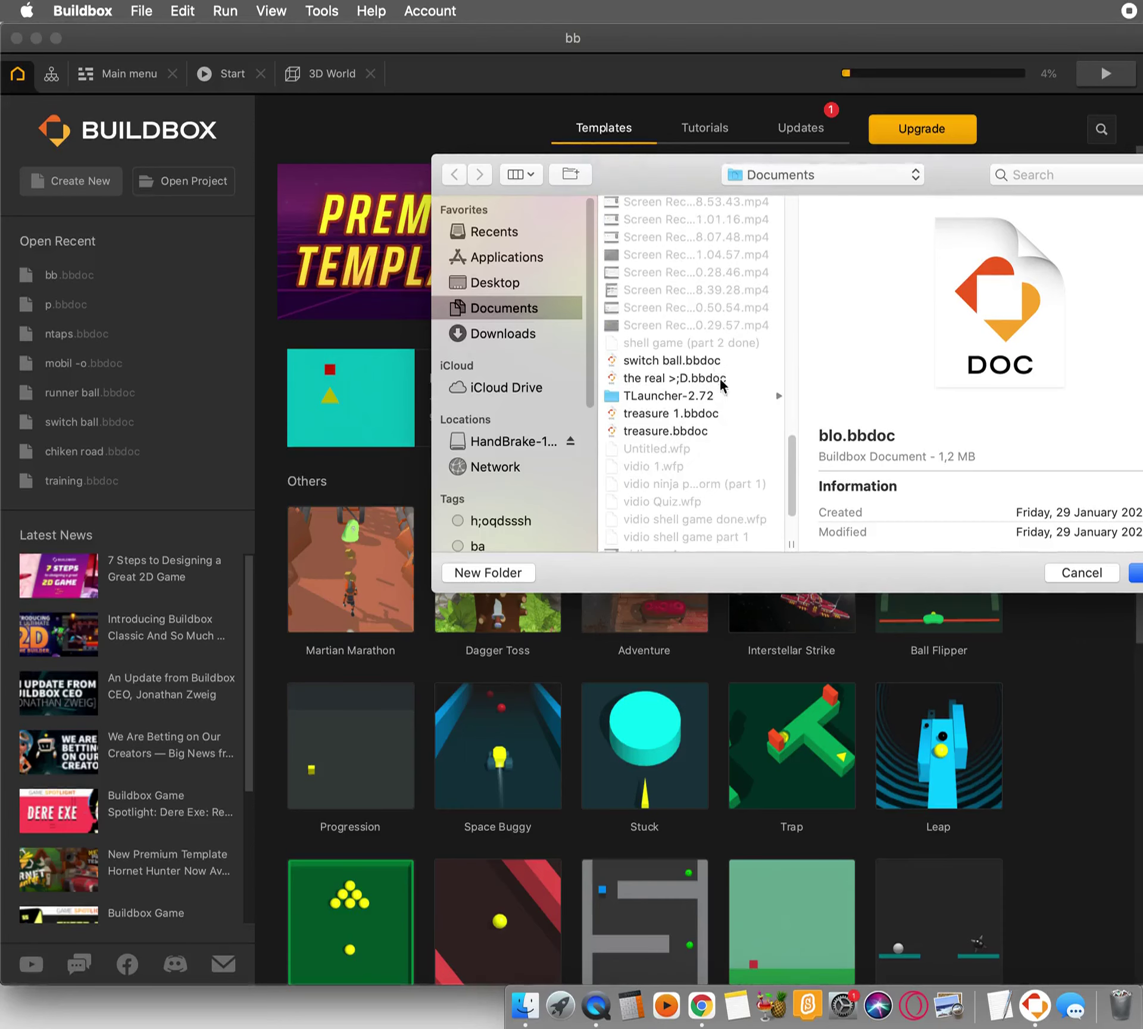
pyautogui.click(726, 412)
pyautogui.click(733, 432)
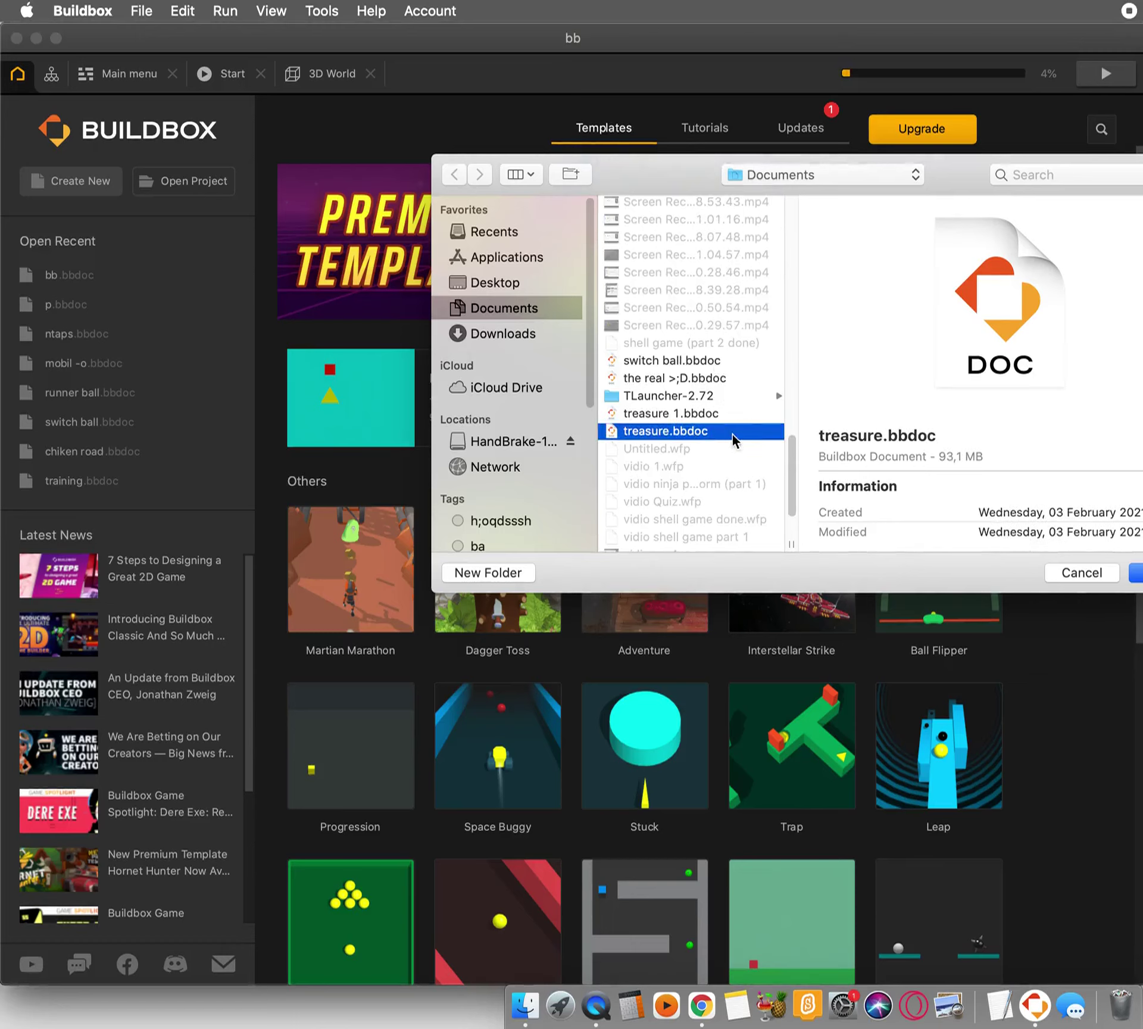
pyautogui.click(739, 417)
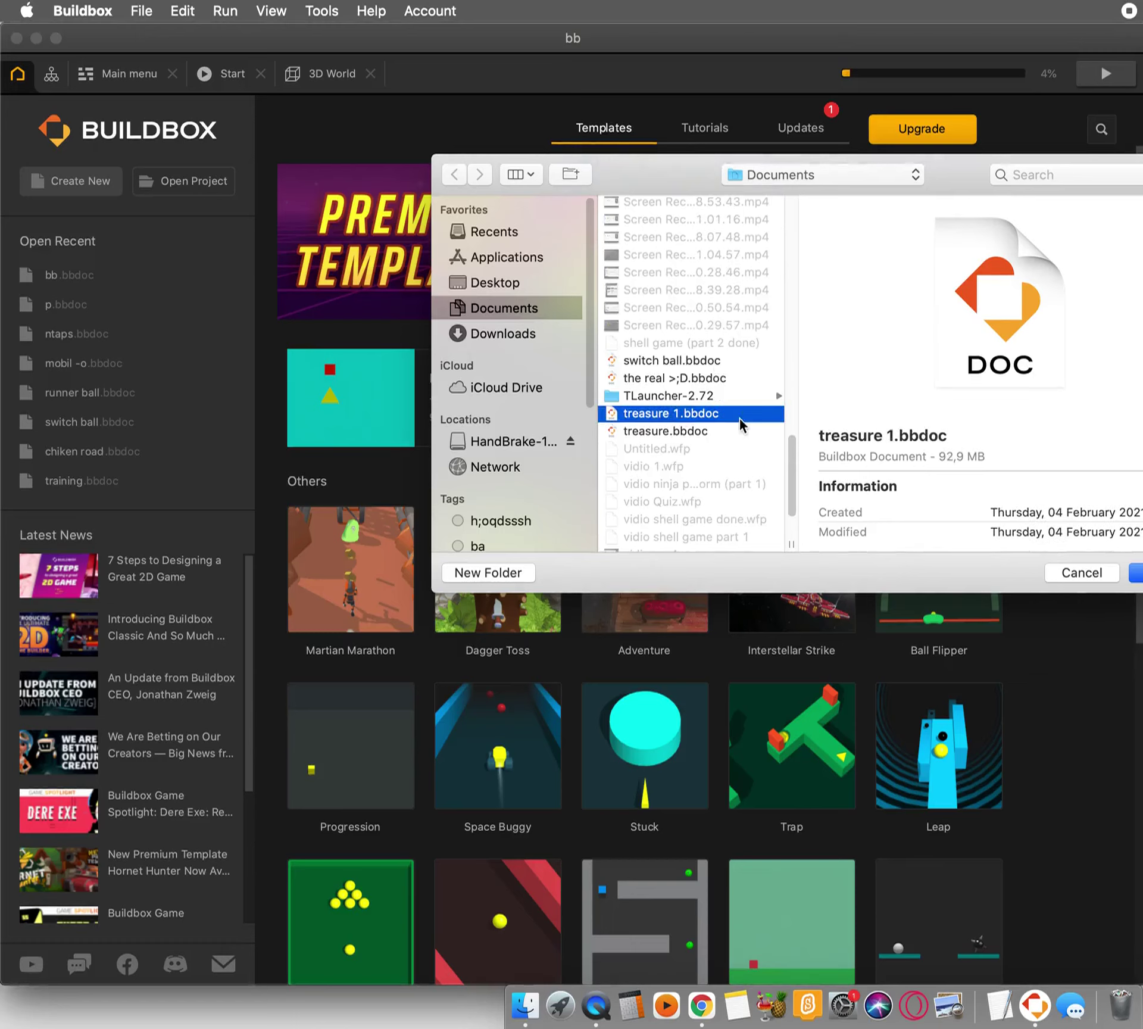
pyautogui.click(1138, 574)
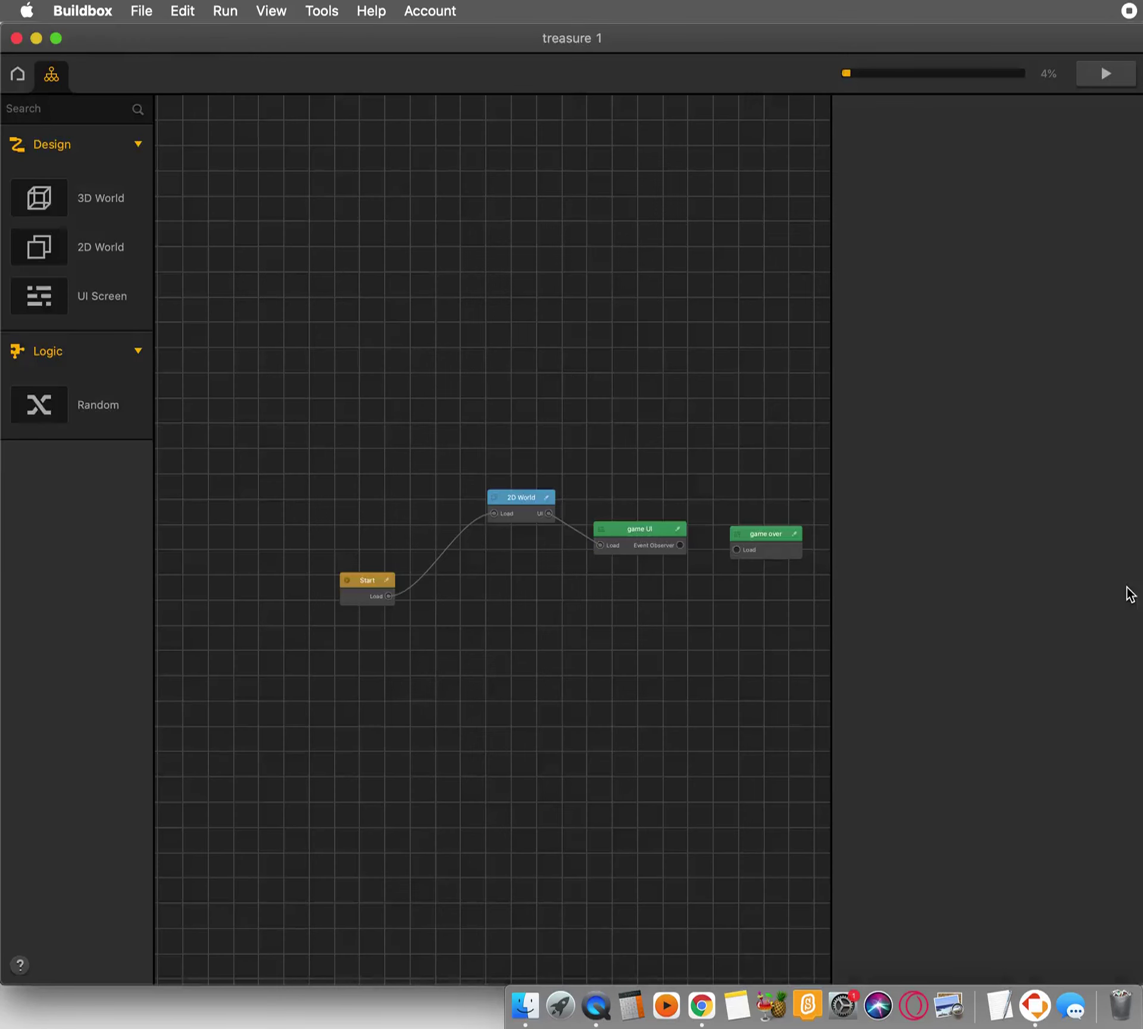
# Open the 2D World scene of treasure 1, run its game preview, and close the preview
pyautogui.doubleClick(521, 498)
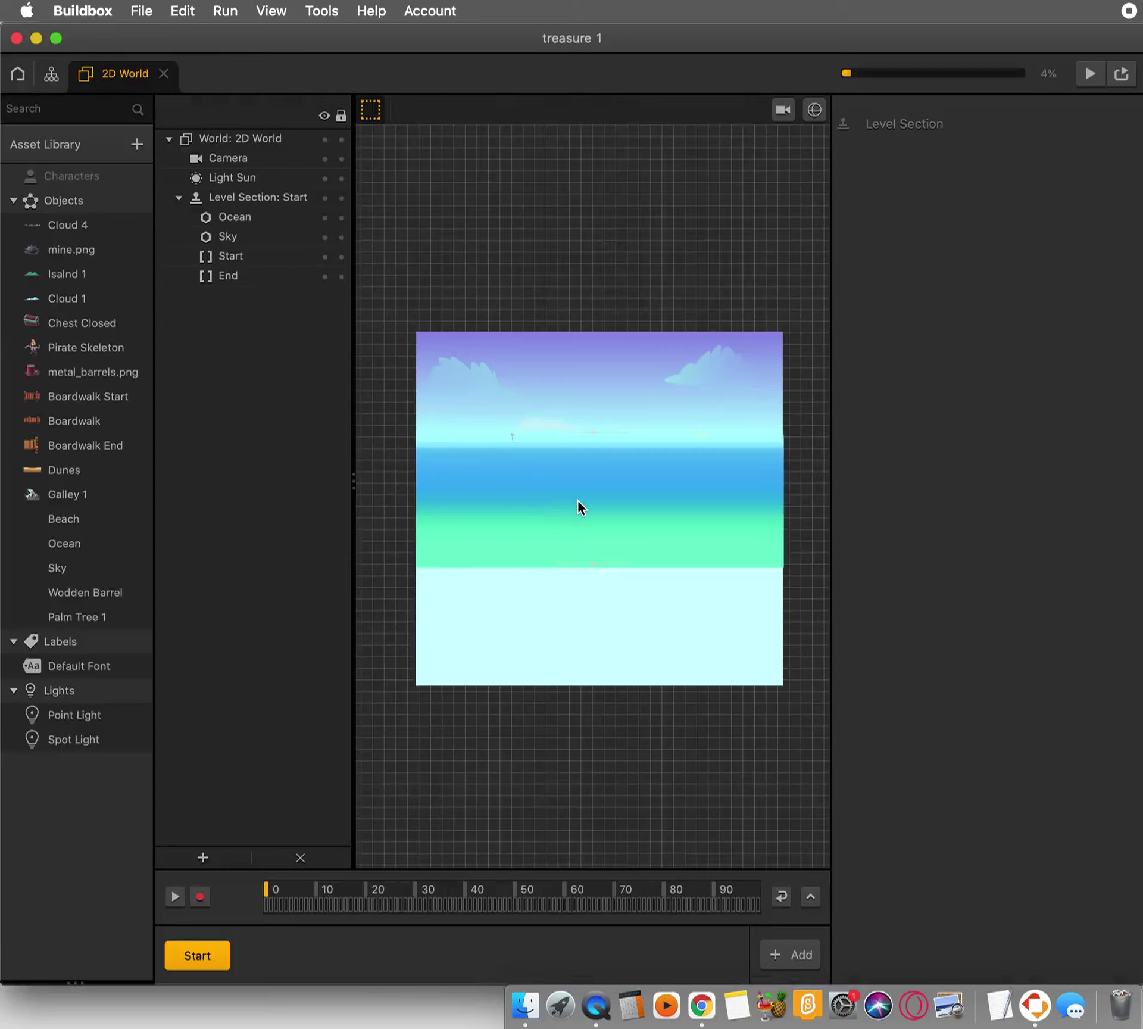
pyautogui.press('super+r')
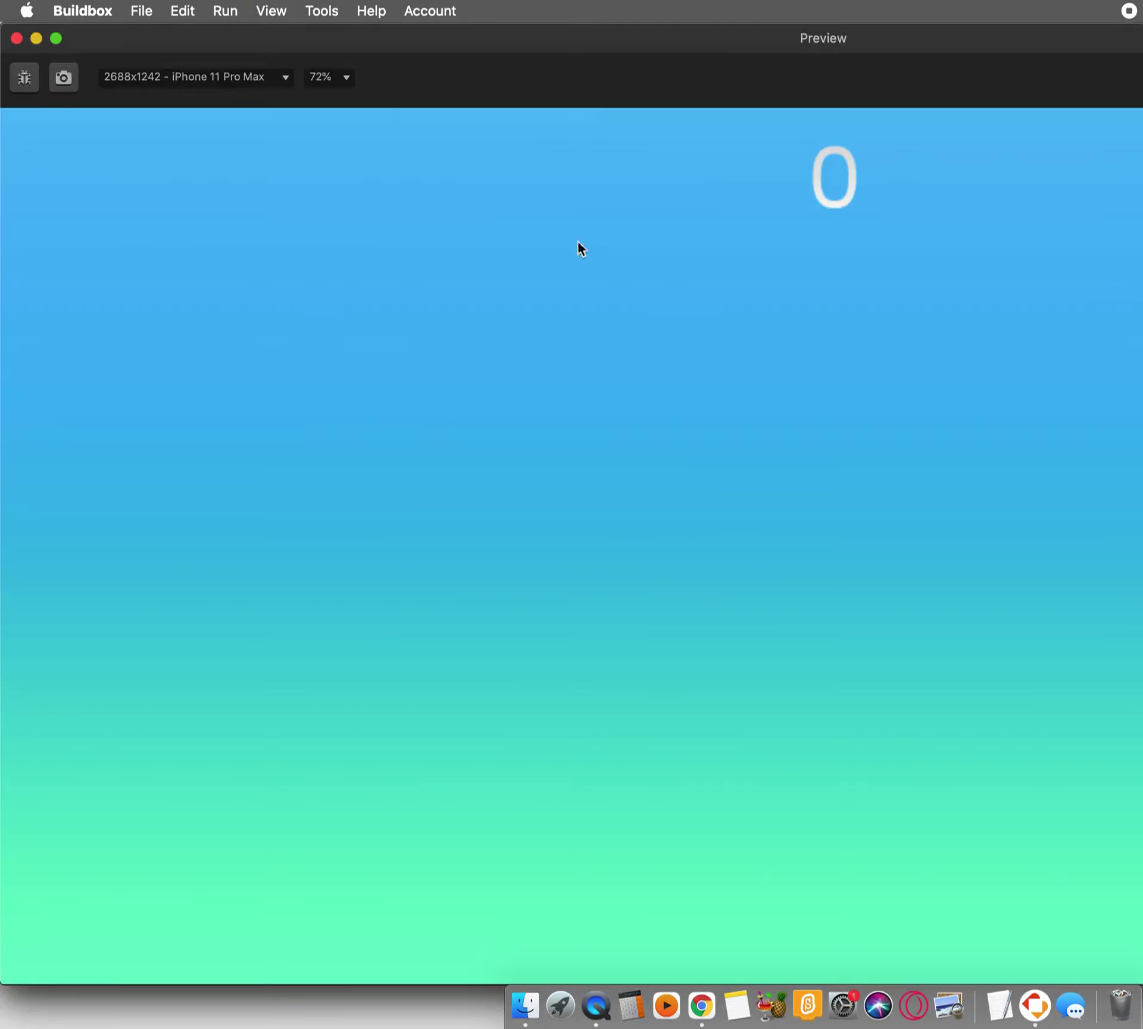
pyautogui.click(16, 38)
# Open treasure.bbdoc from Documents without saving treasure 1, and view its 2D World scene
pyautogui.click(20, 80)
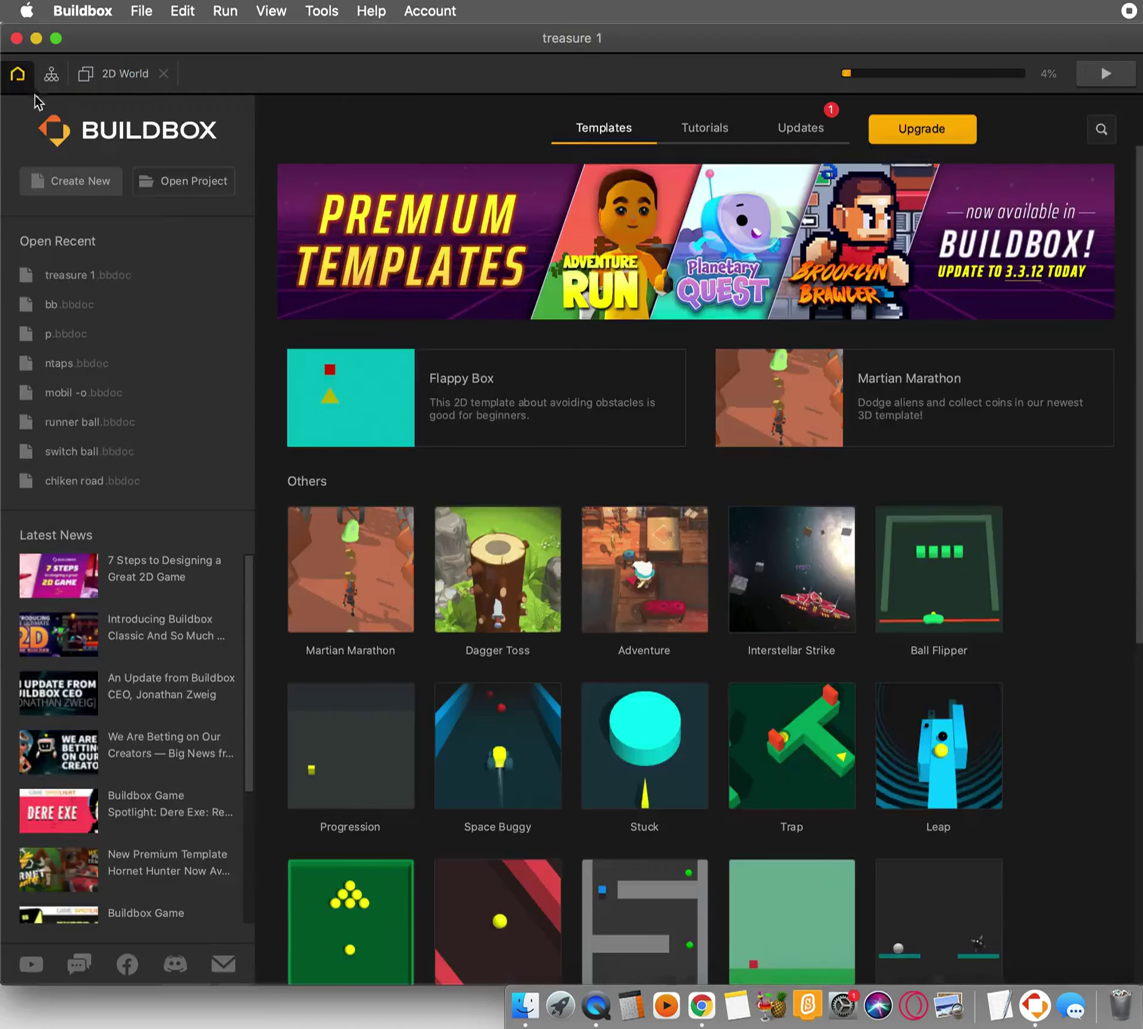
pyautogui.click(184, 192)
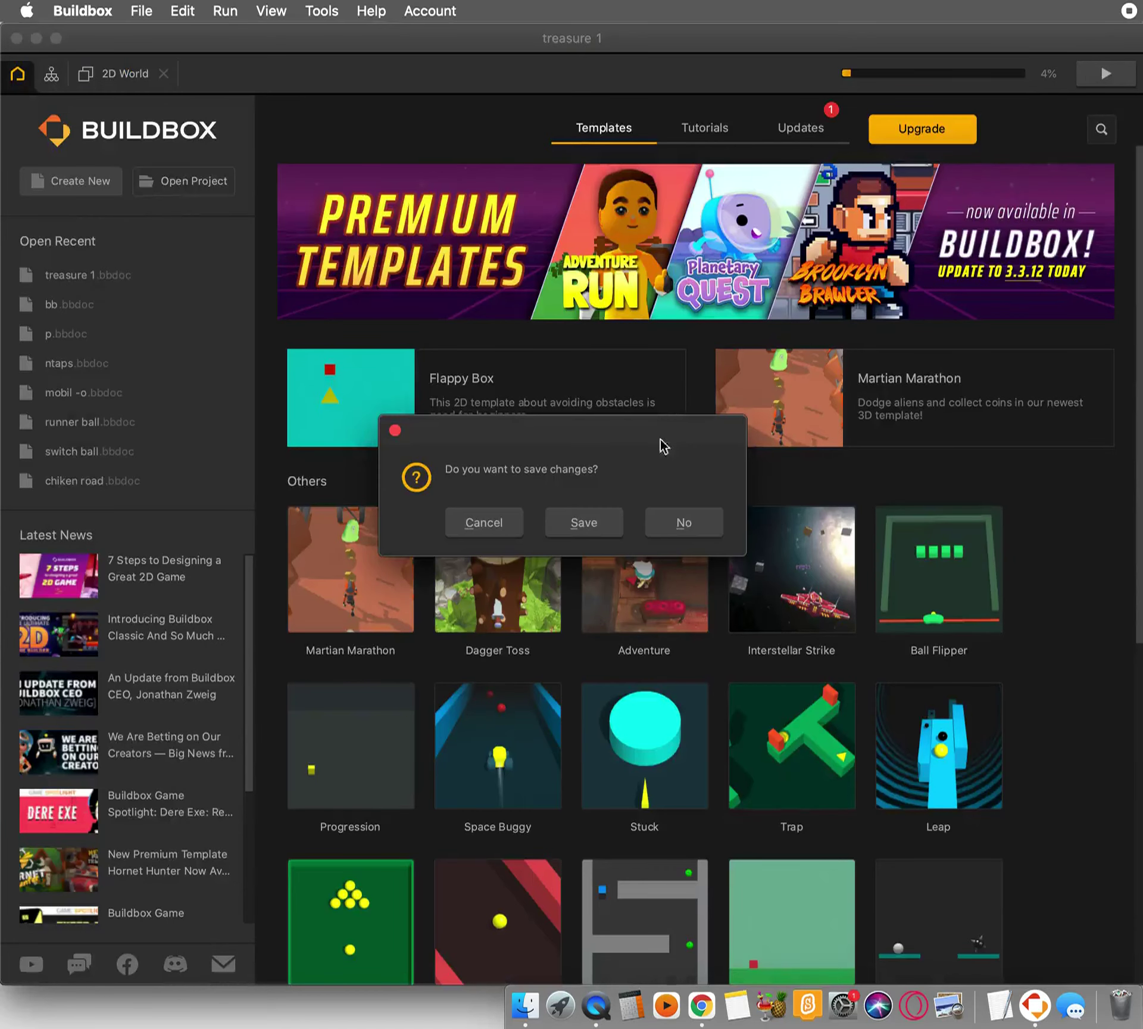
pyautogui.click(702, 521)
pyautogui.scroll(-10, 669, 402)
pyautogui.scroll(-10, 680, 397)
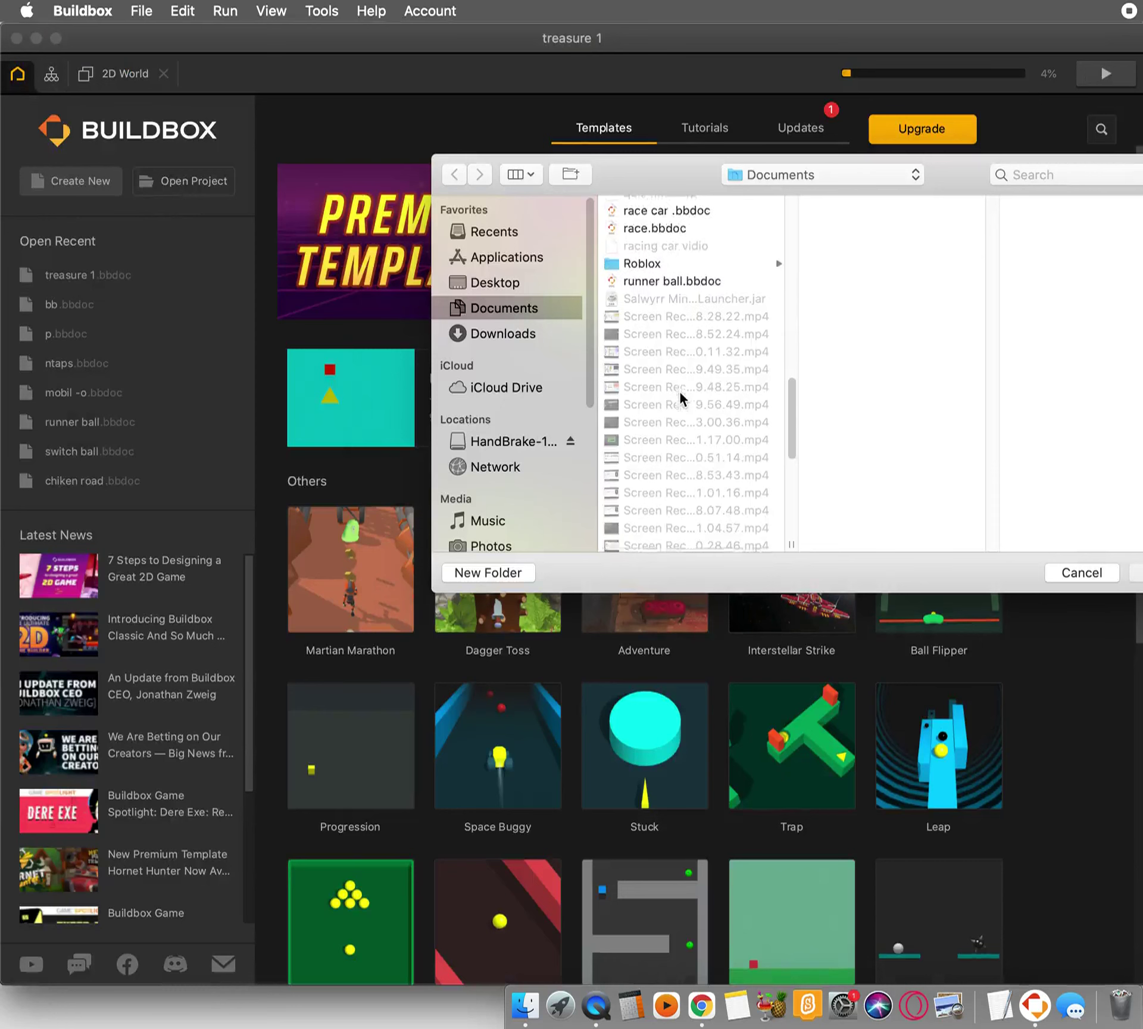
pyautogui.click(717, 441)
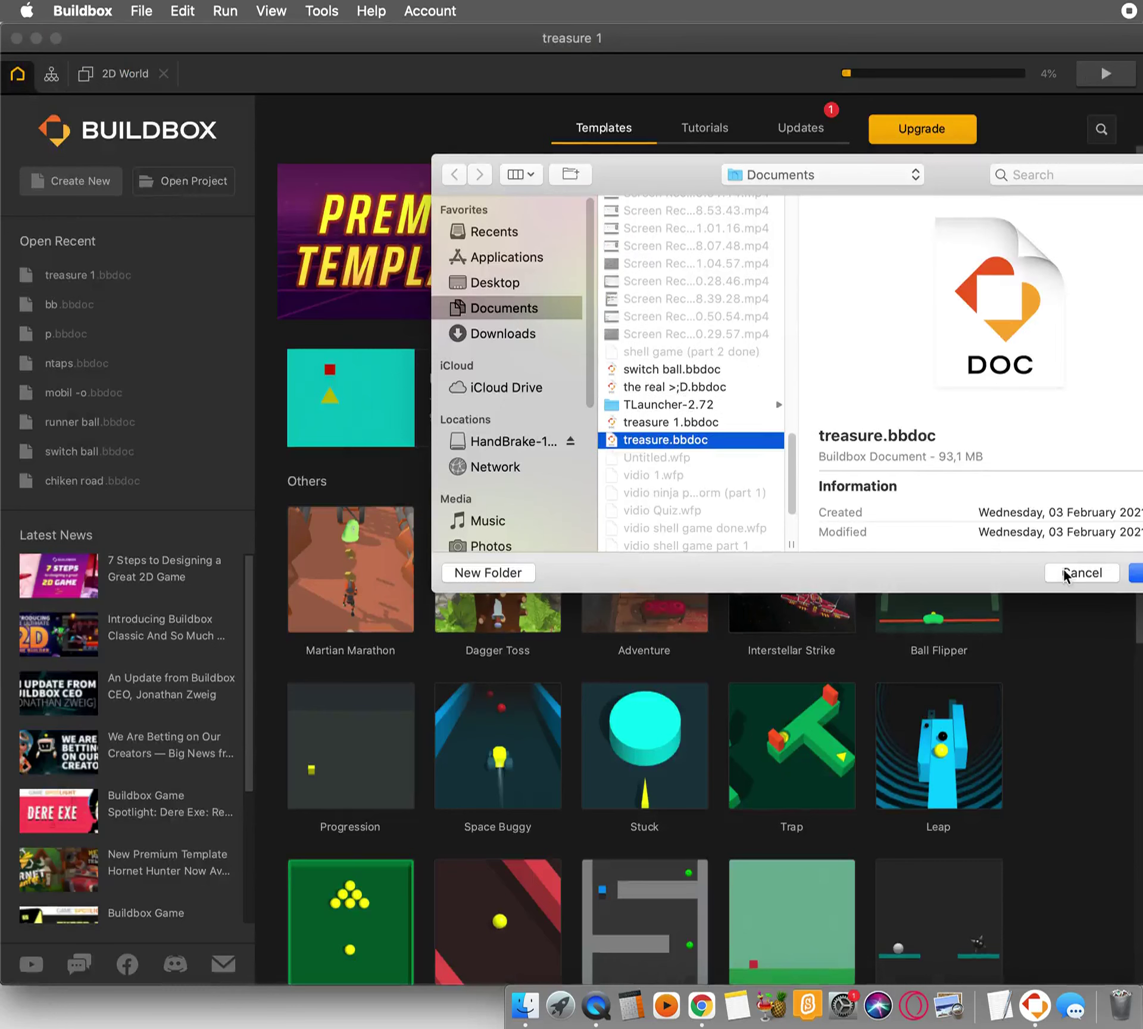
pyautogui.click(1137, 575)
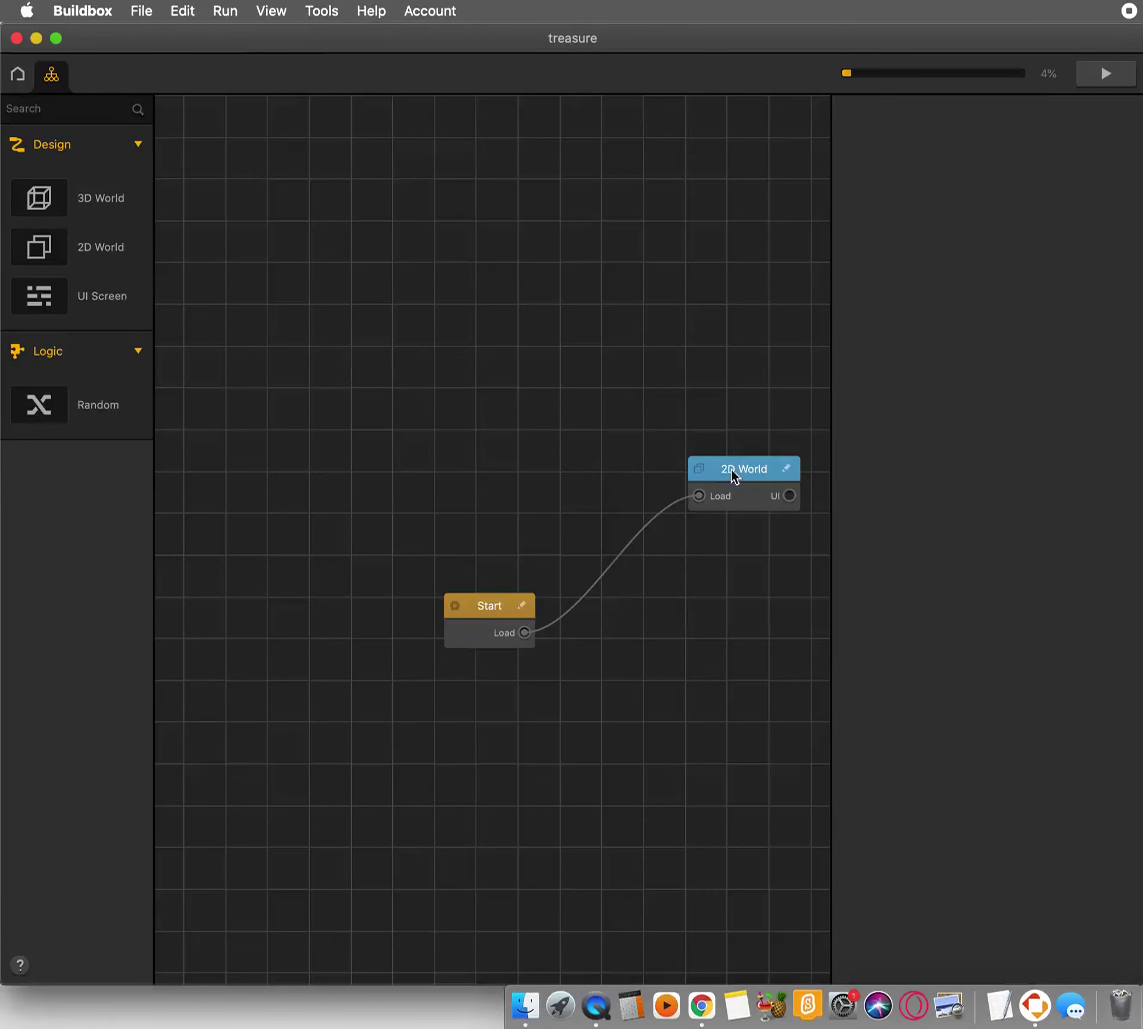
pyautogui.doubleClick(732, 472)
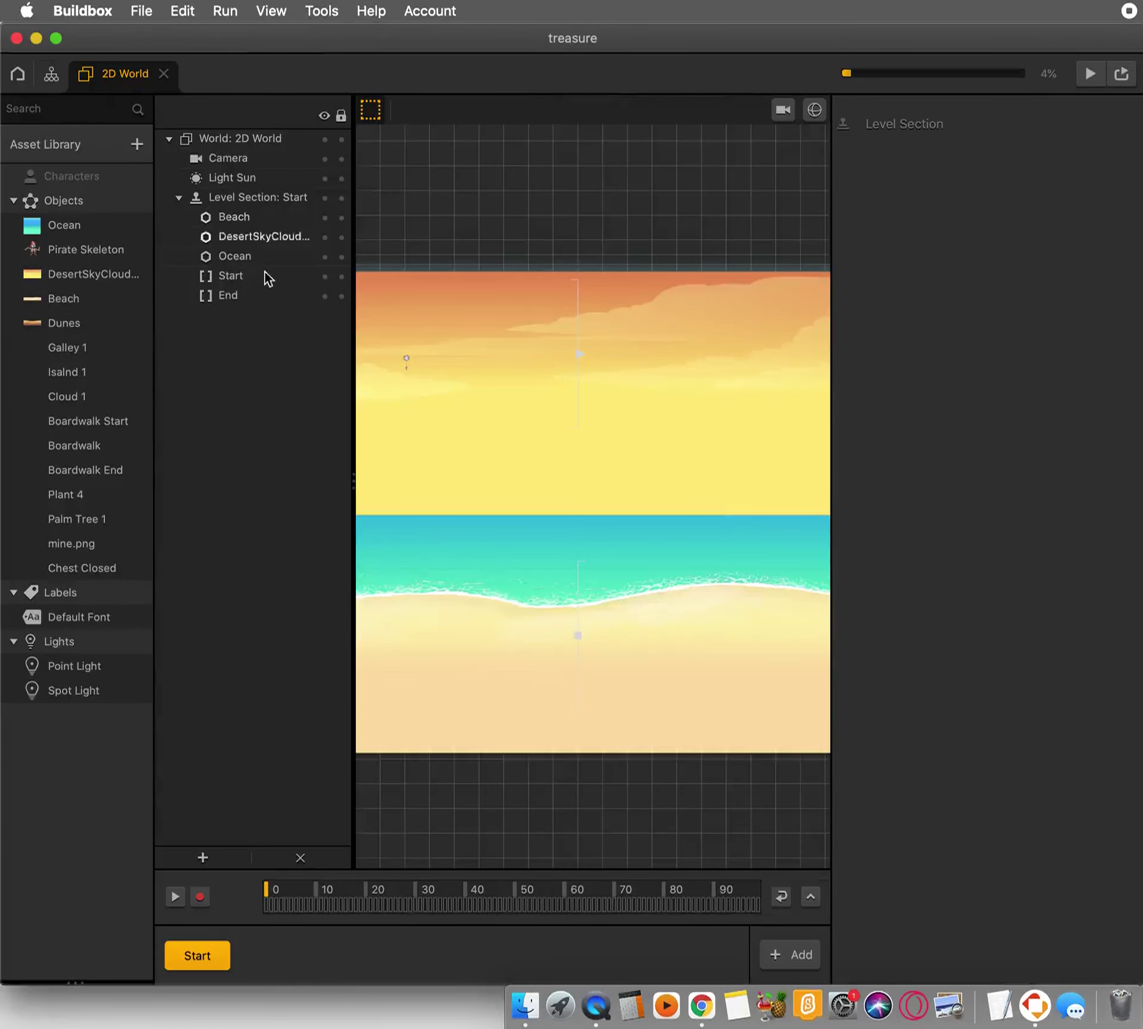
# Return to the home screen and bring up the project file browser, discarding the changes to the treasure project
pyautogui.click(51, 73)
pyautogui.click(17, 74)
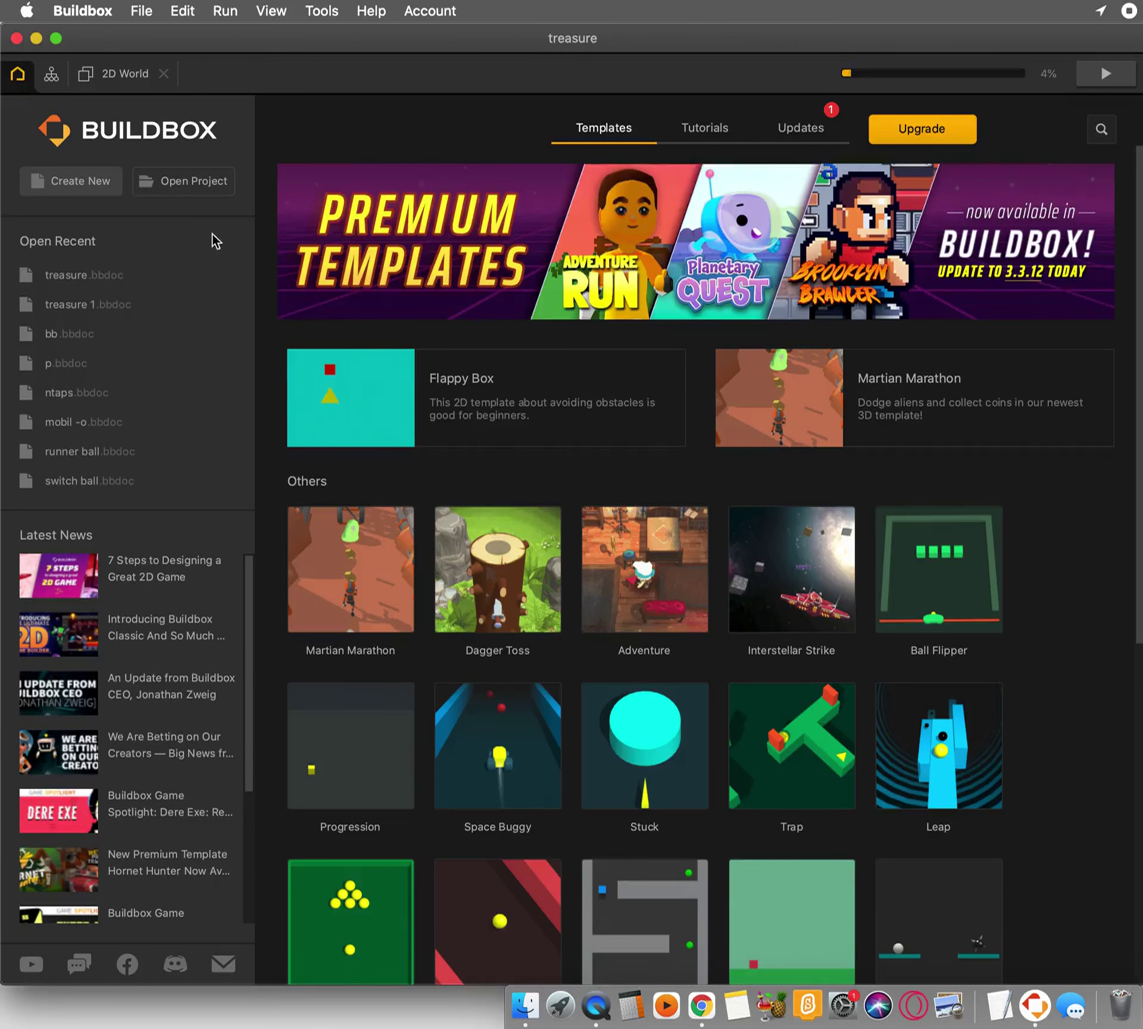
pyautogui.click(194, 181)
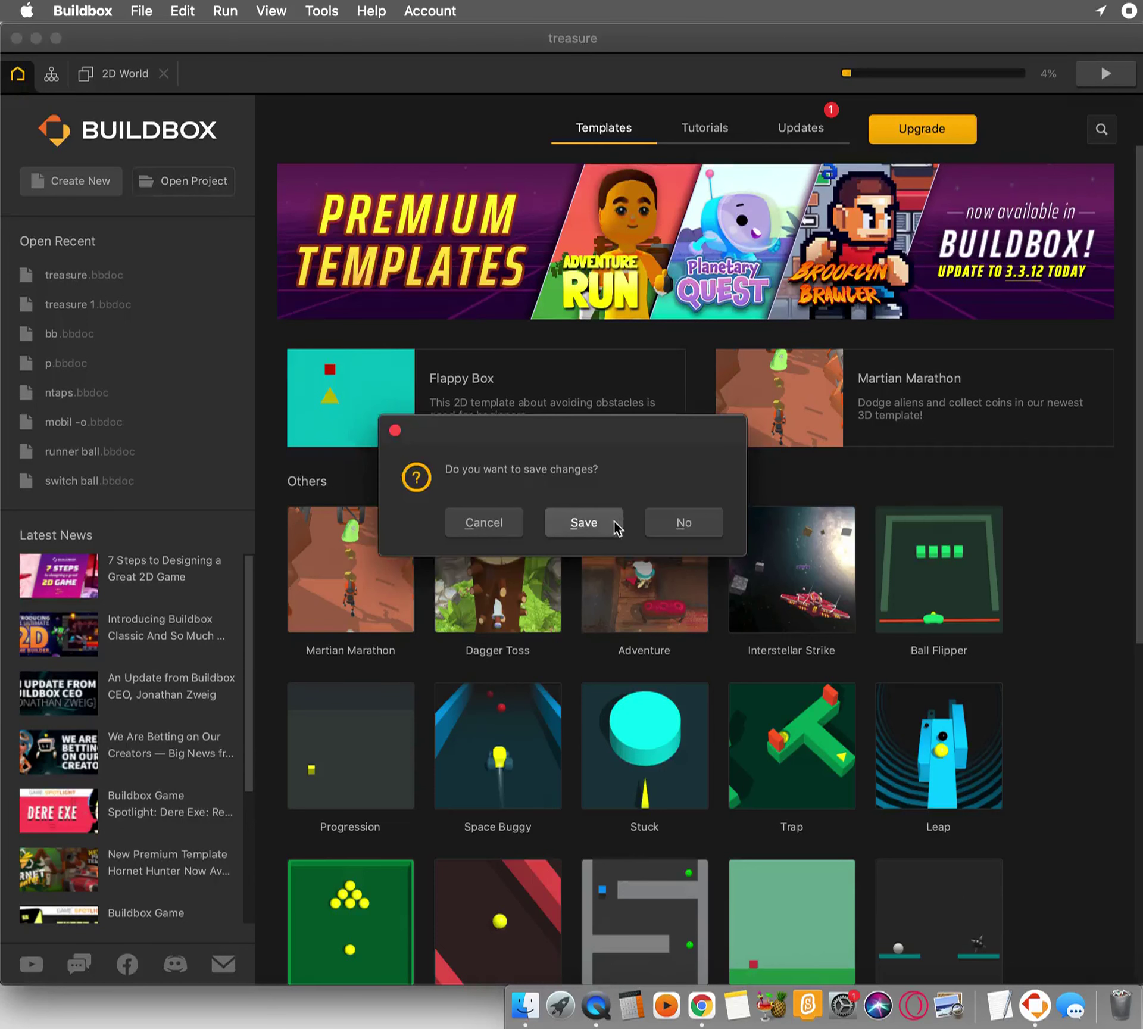
pyautogui.click(685, 530)
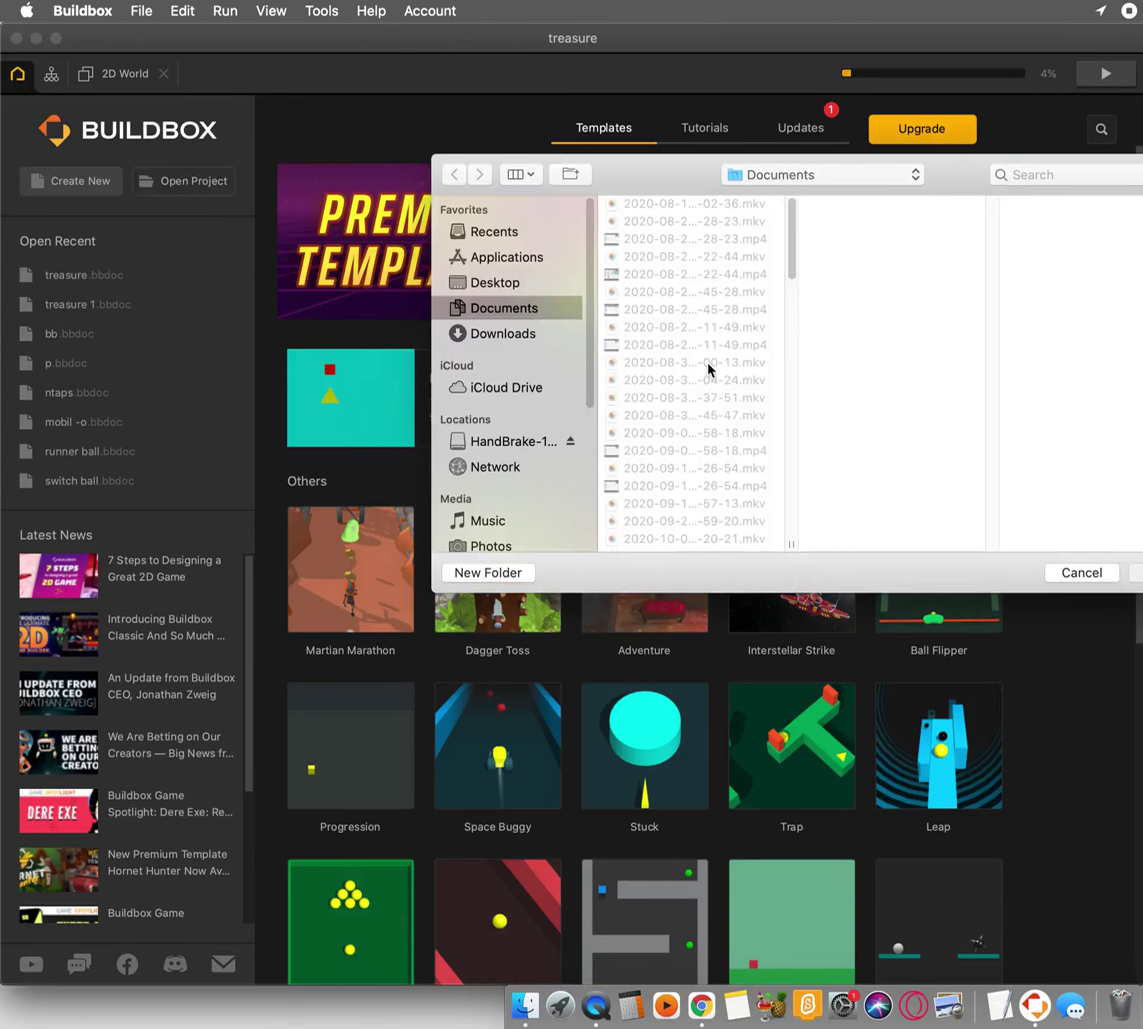
# Find papa.bbdoc among the Buildbox projects in the Documents folder and open it
pyautogui.scroll(-10, 709, 369)
pyautogui.scroll(3, 708, 366)
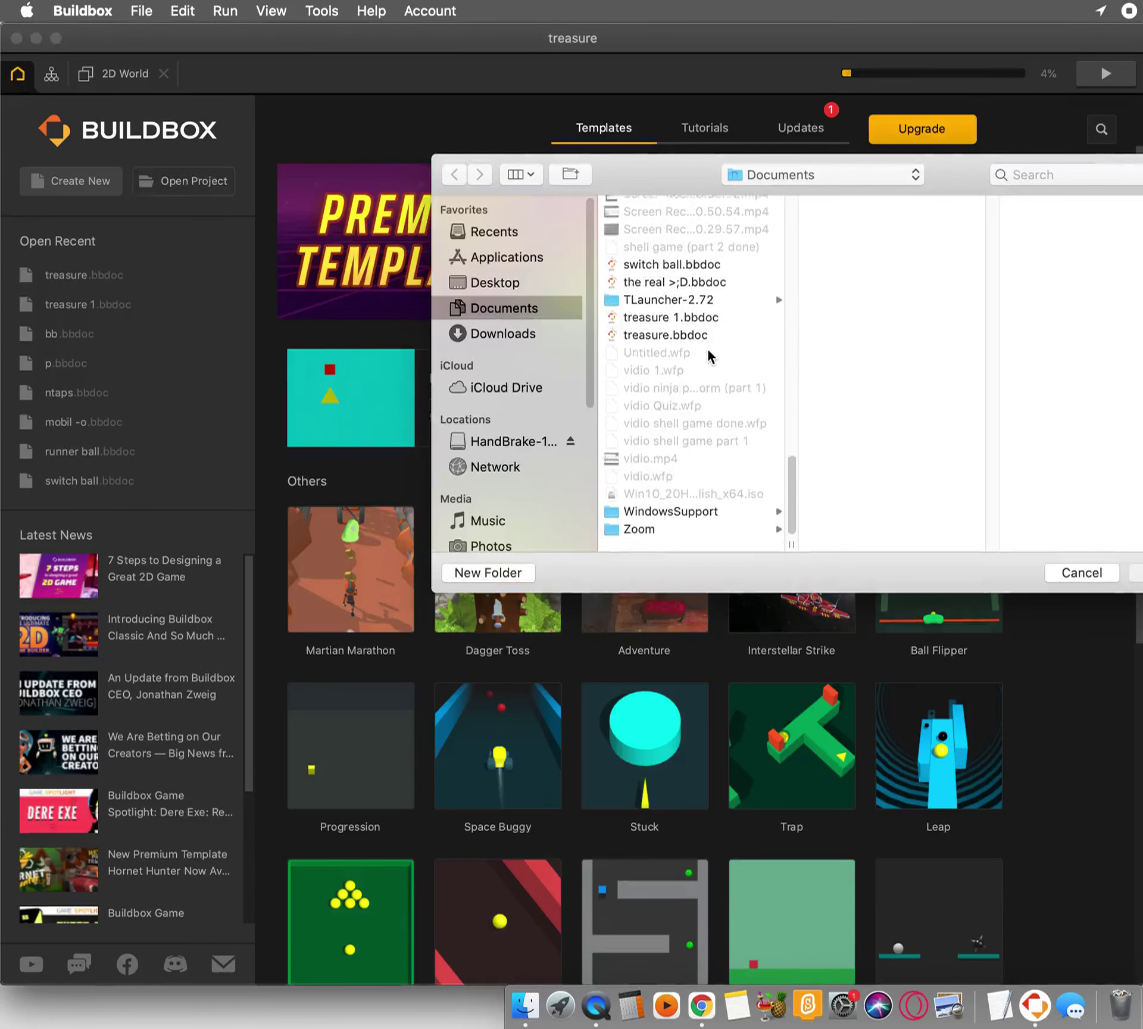
pyautogui.scroll(8, 708, 356)
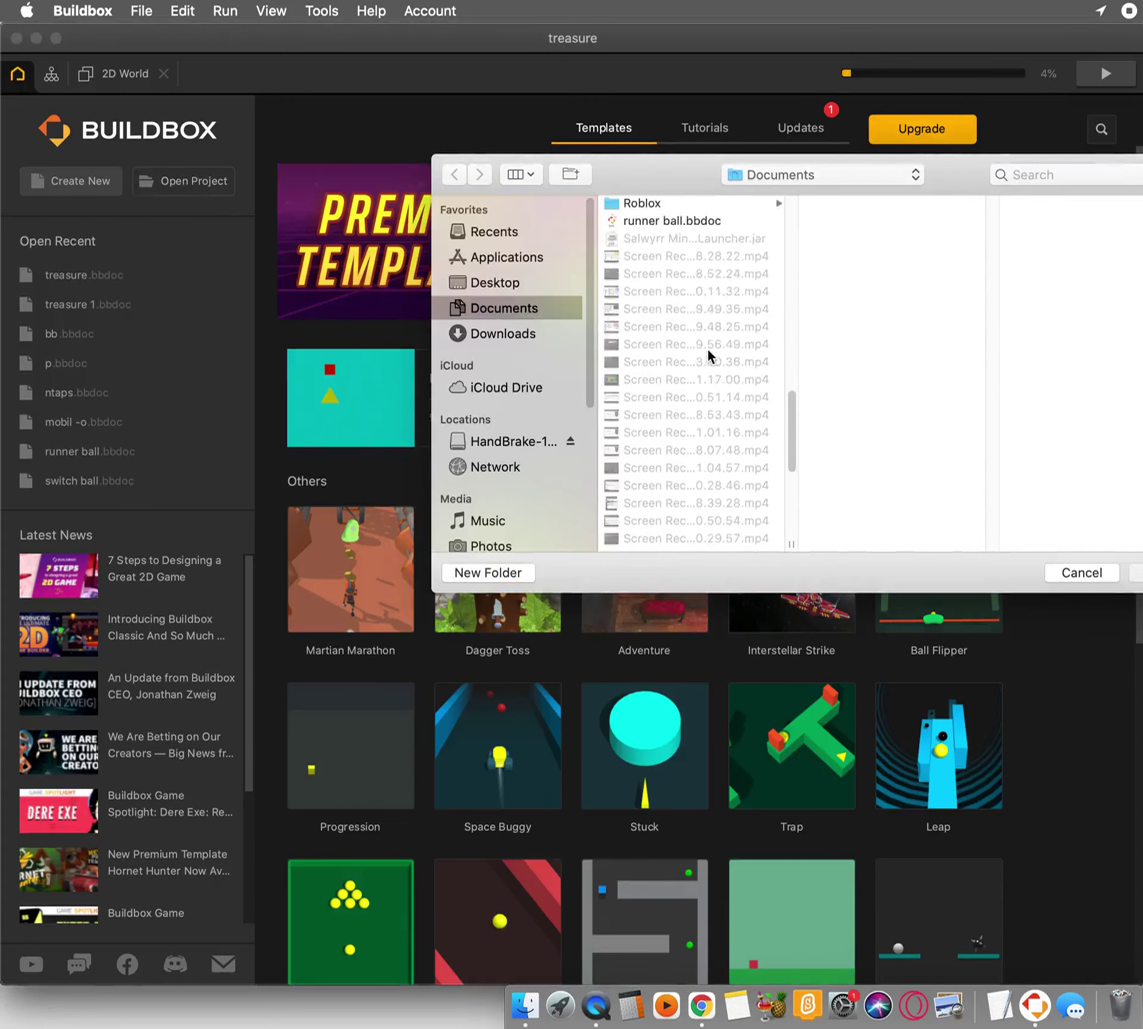
pyautogui.scroll(3, 709, 387)
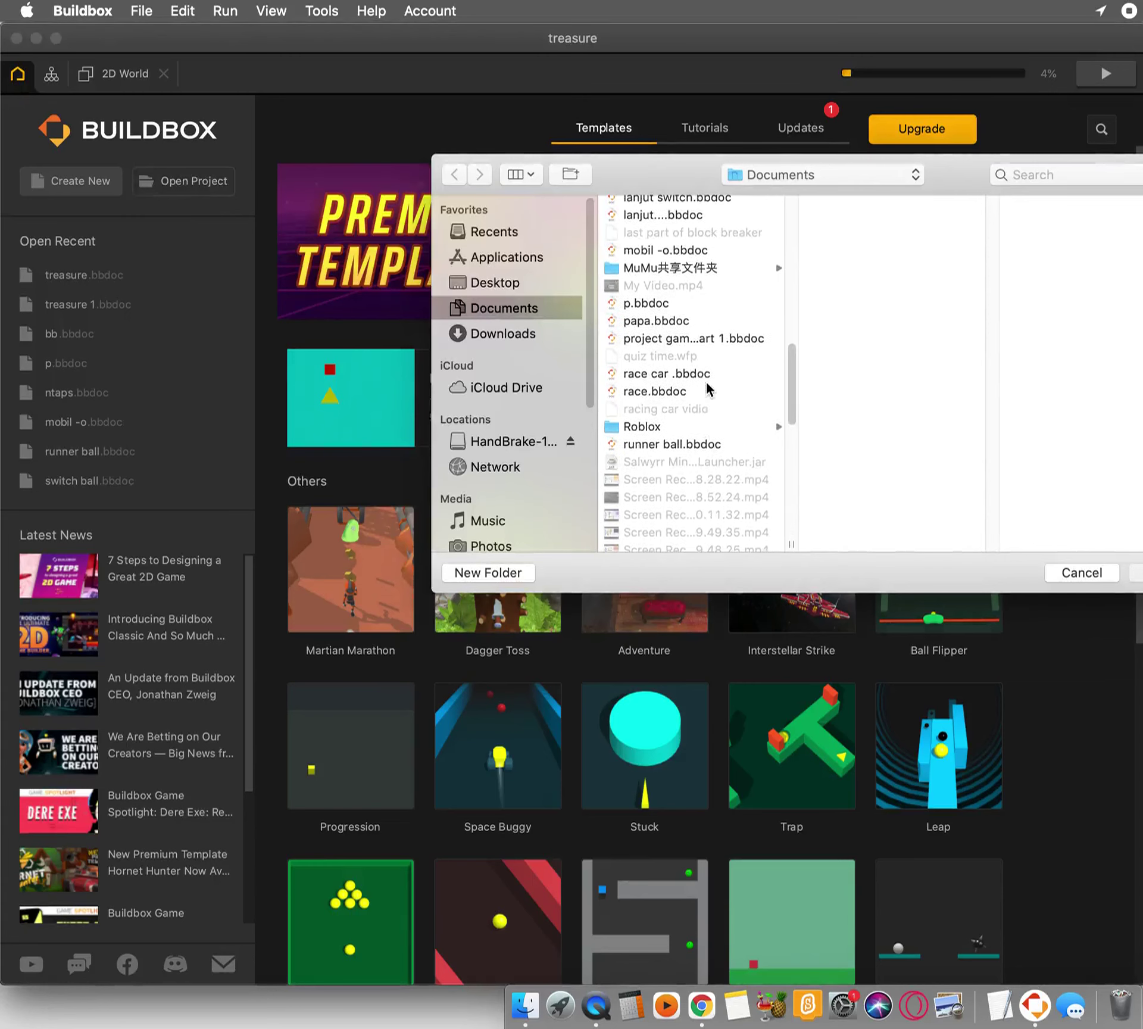
pyautogui.click(686, 338)
pyautogui.scroll(2, 688, 342)
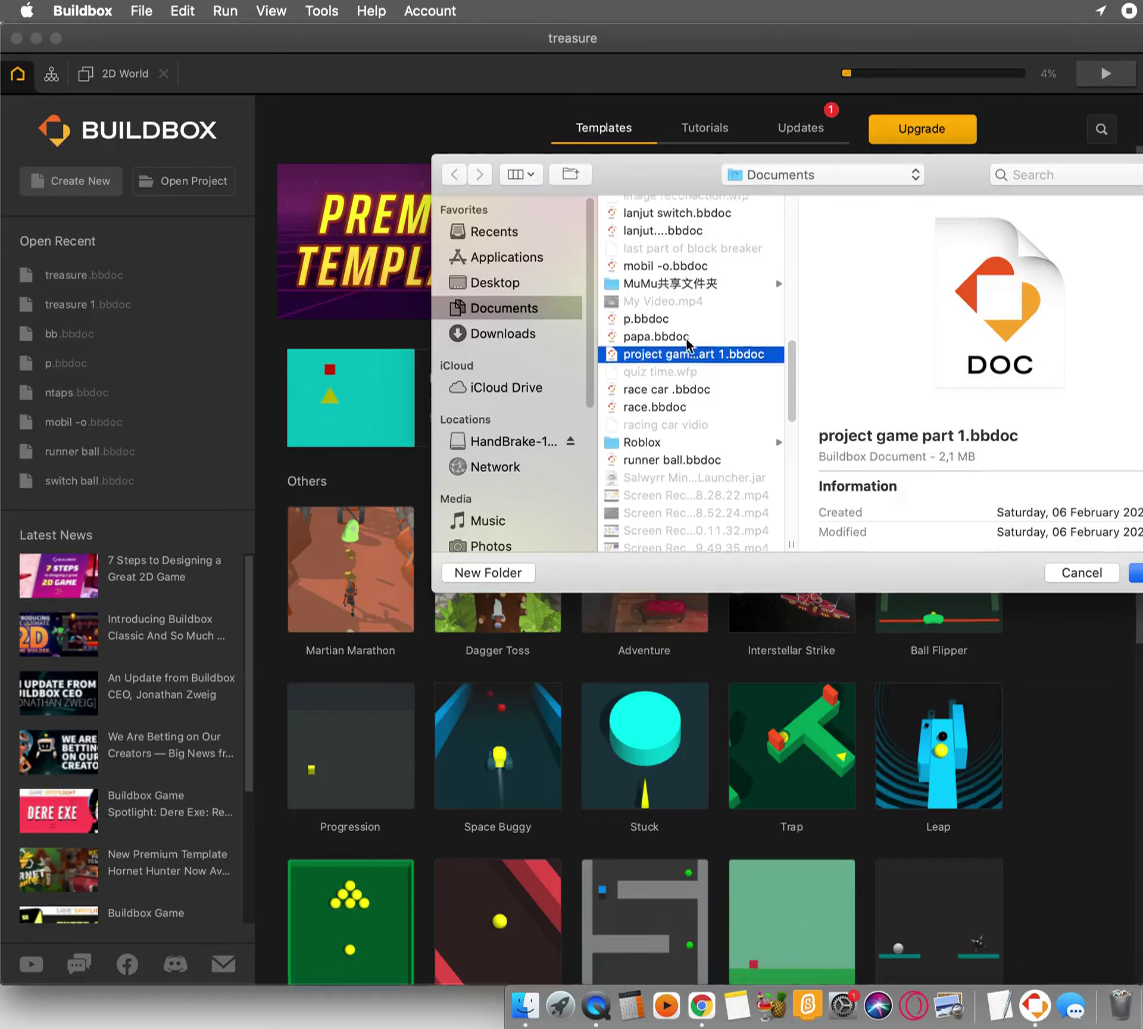
pyautogui.click(686, 341)
pyautogui.click(686, 358)
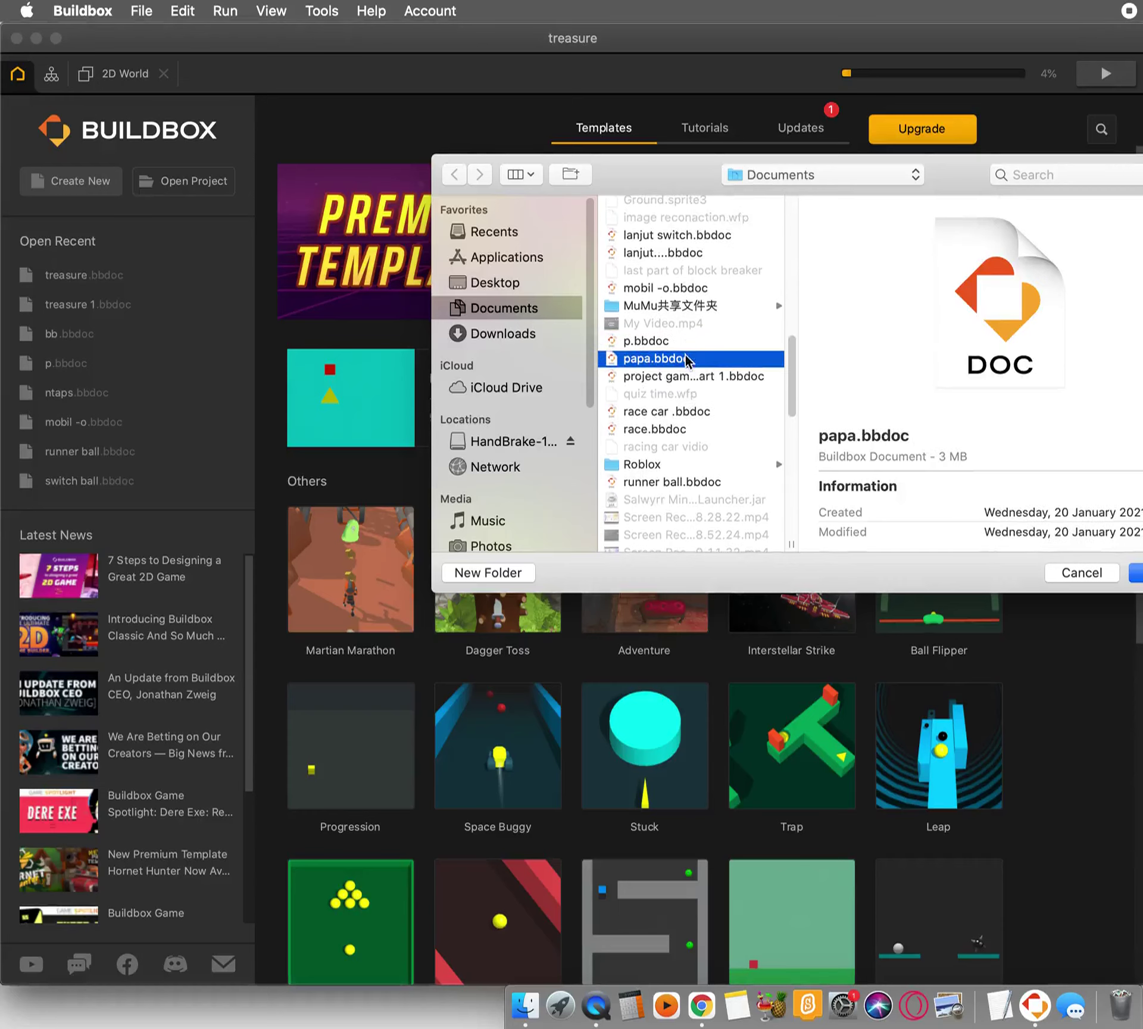
pyautogui.scroll(4, 696, 424)
pyautogui.scroll(10, 694, 420)
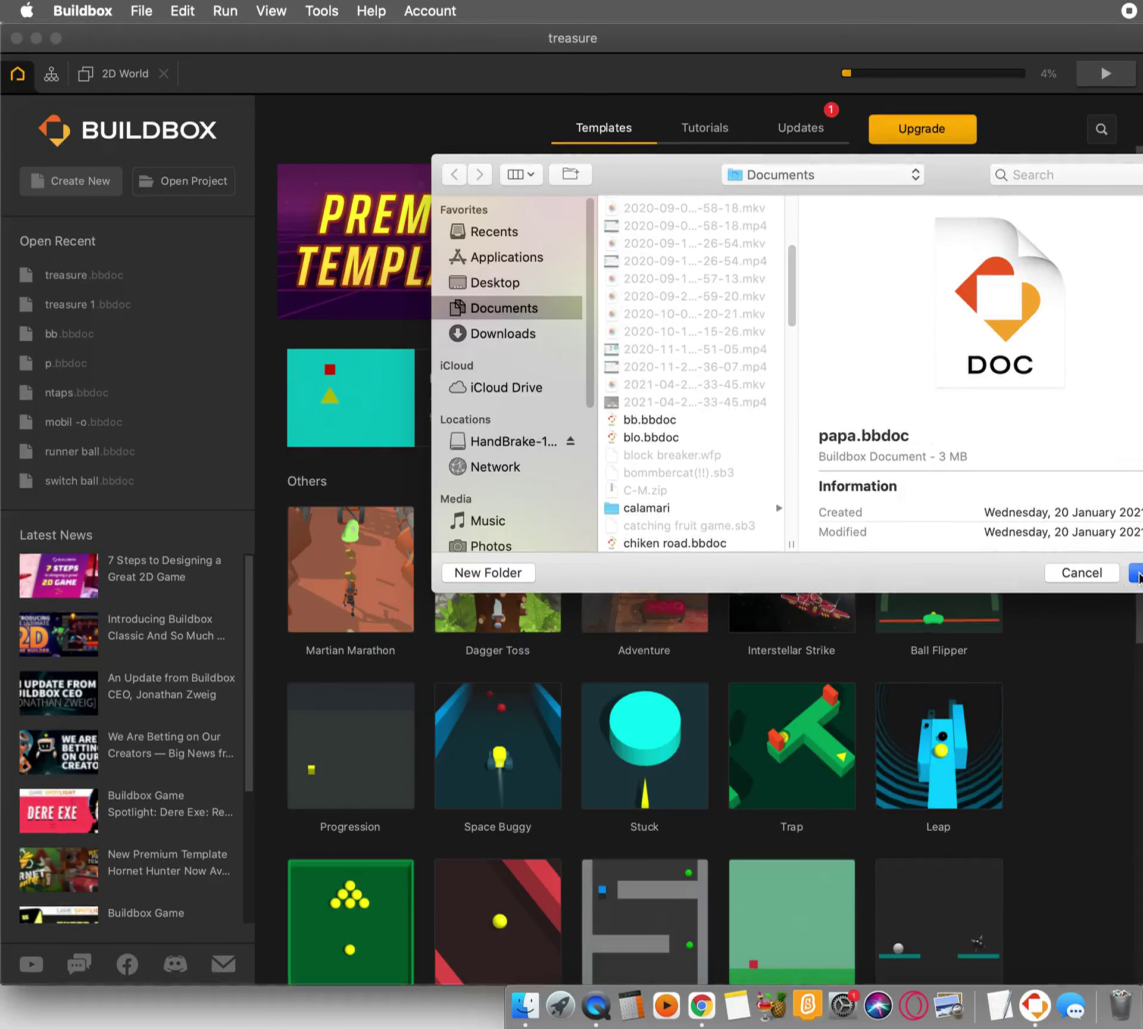
pyautogui.press('Return')
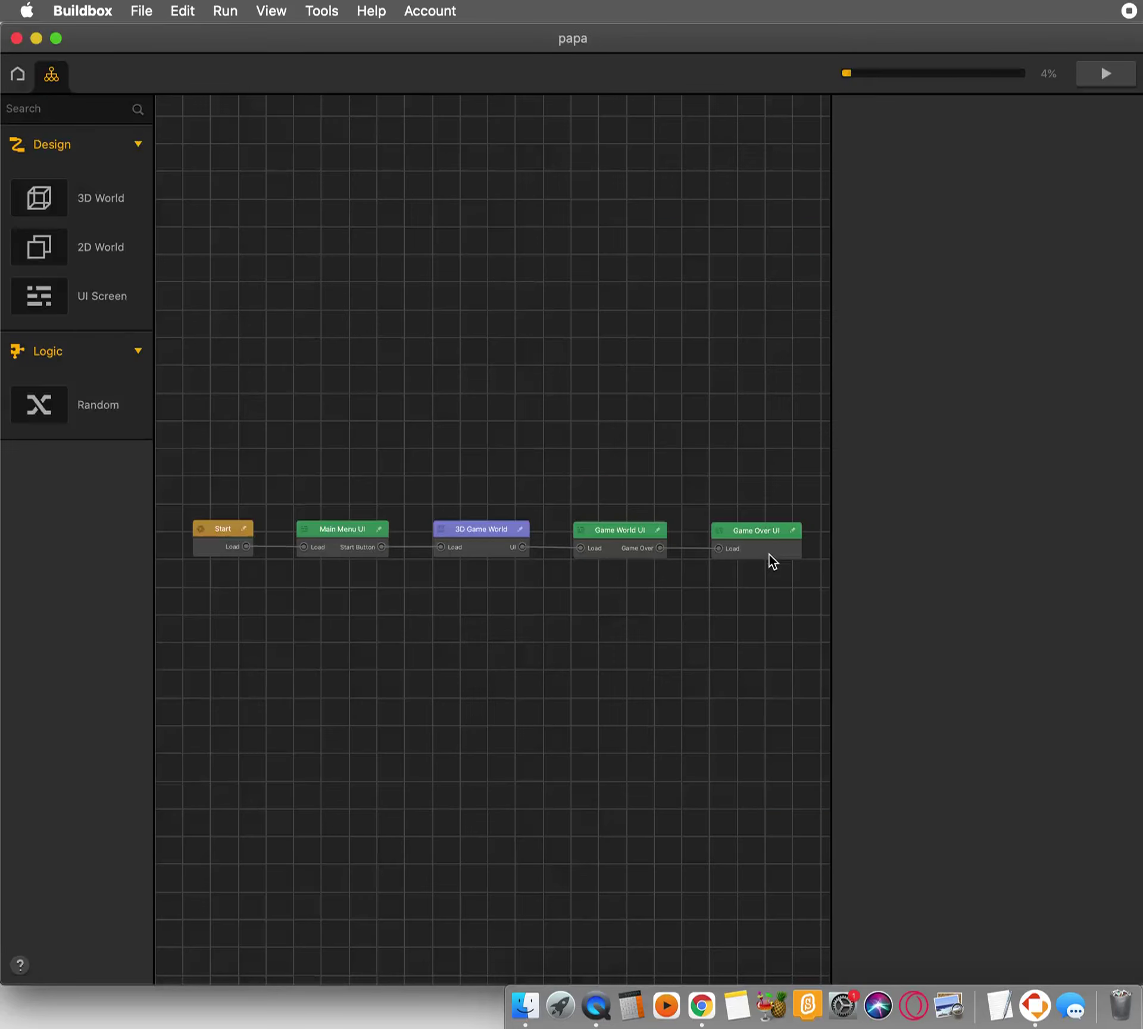
# View the papa project's 3D Game World scene, return to the home screen, and briefly check the WordPress draft in Chrome
pyautogui.doubleClick(470, 552)
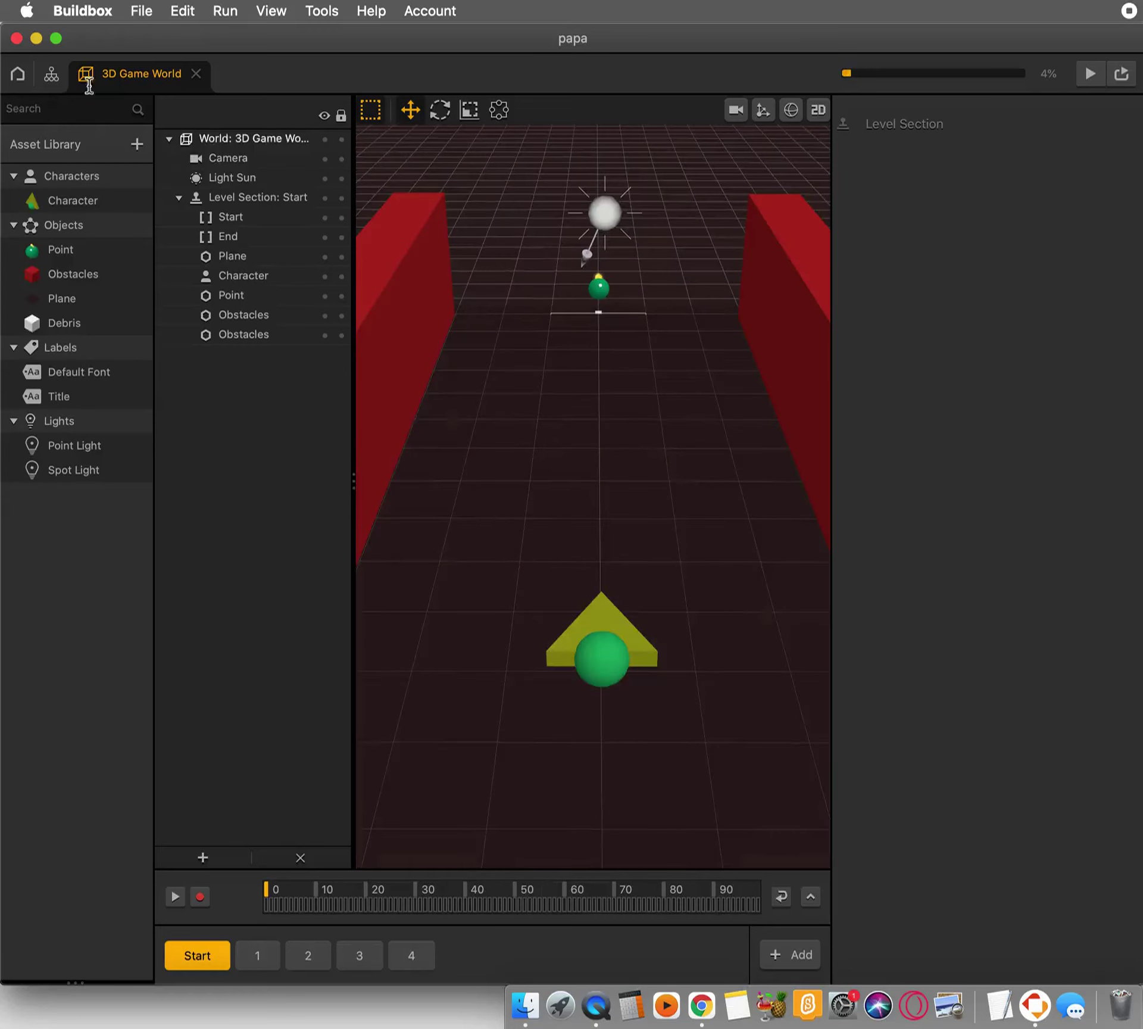
pyautogui.click(52, 75)
pyautogui.click(17, 73)
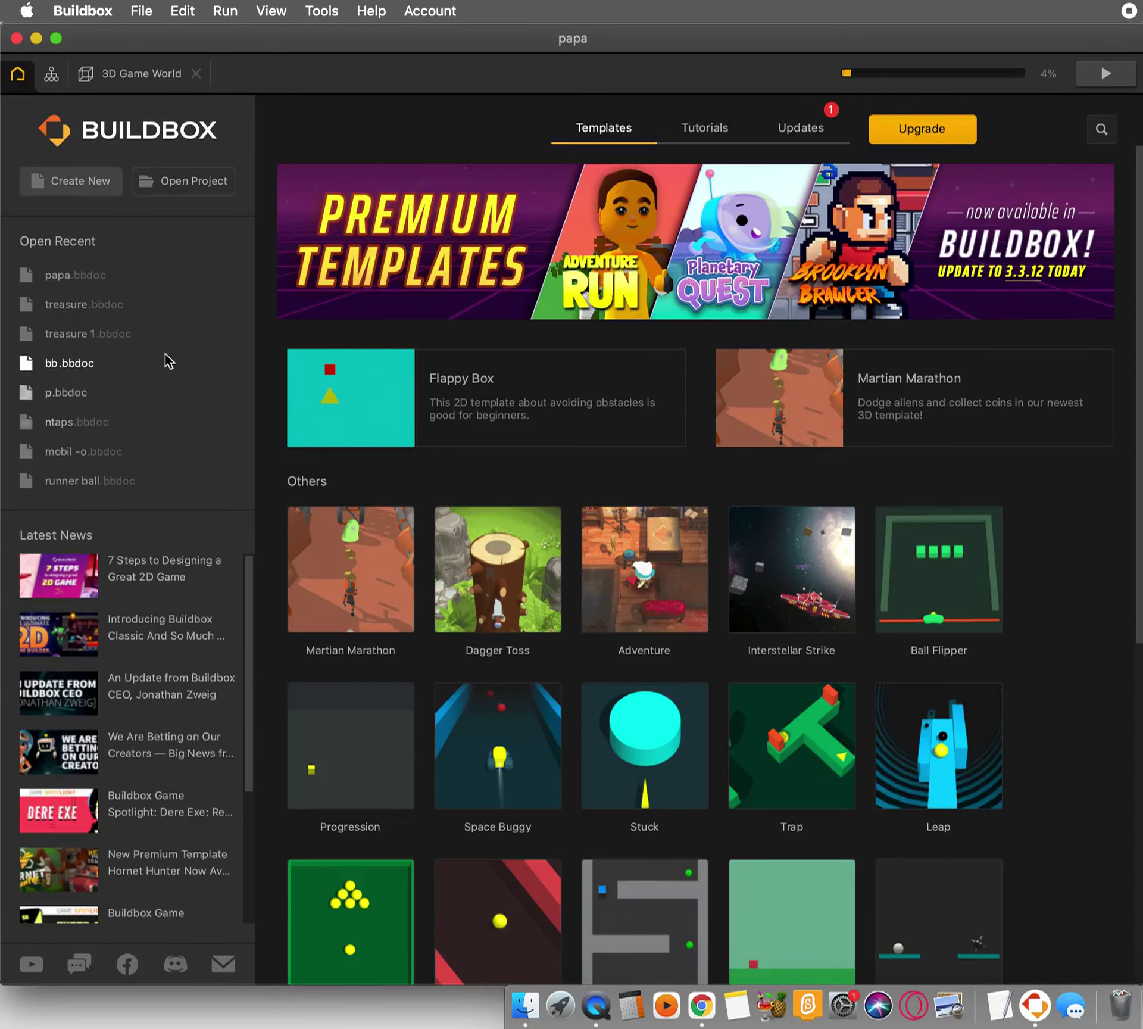
pyautogui.hotkey('ctrl', 'Right')
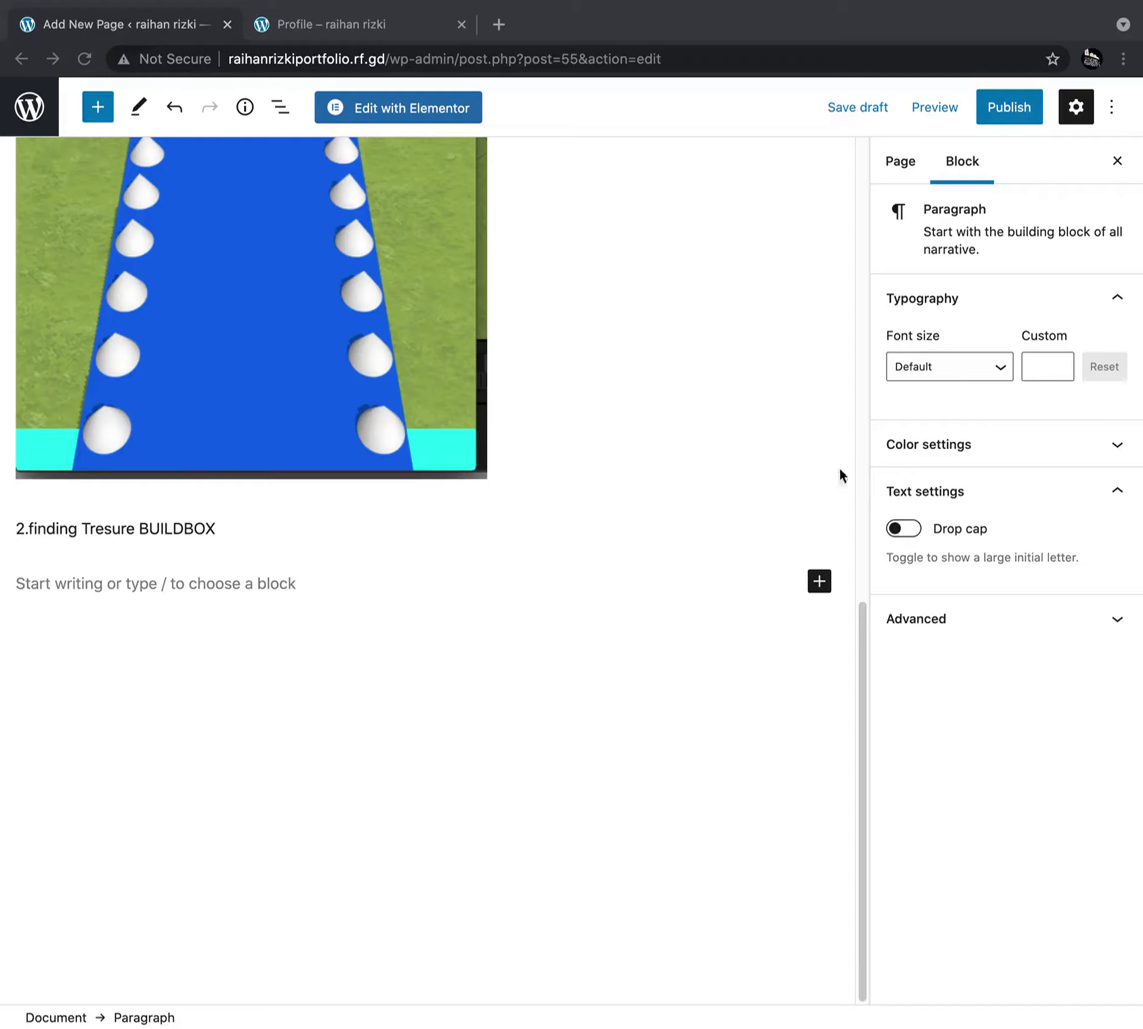
pyautogui.press('super+Tab')
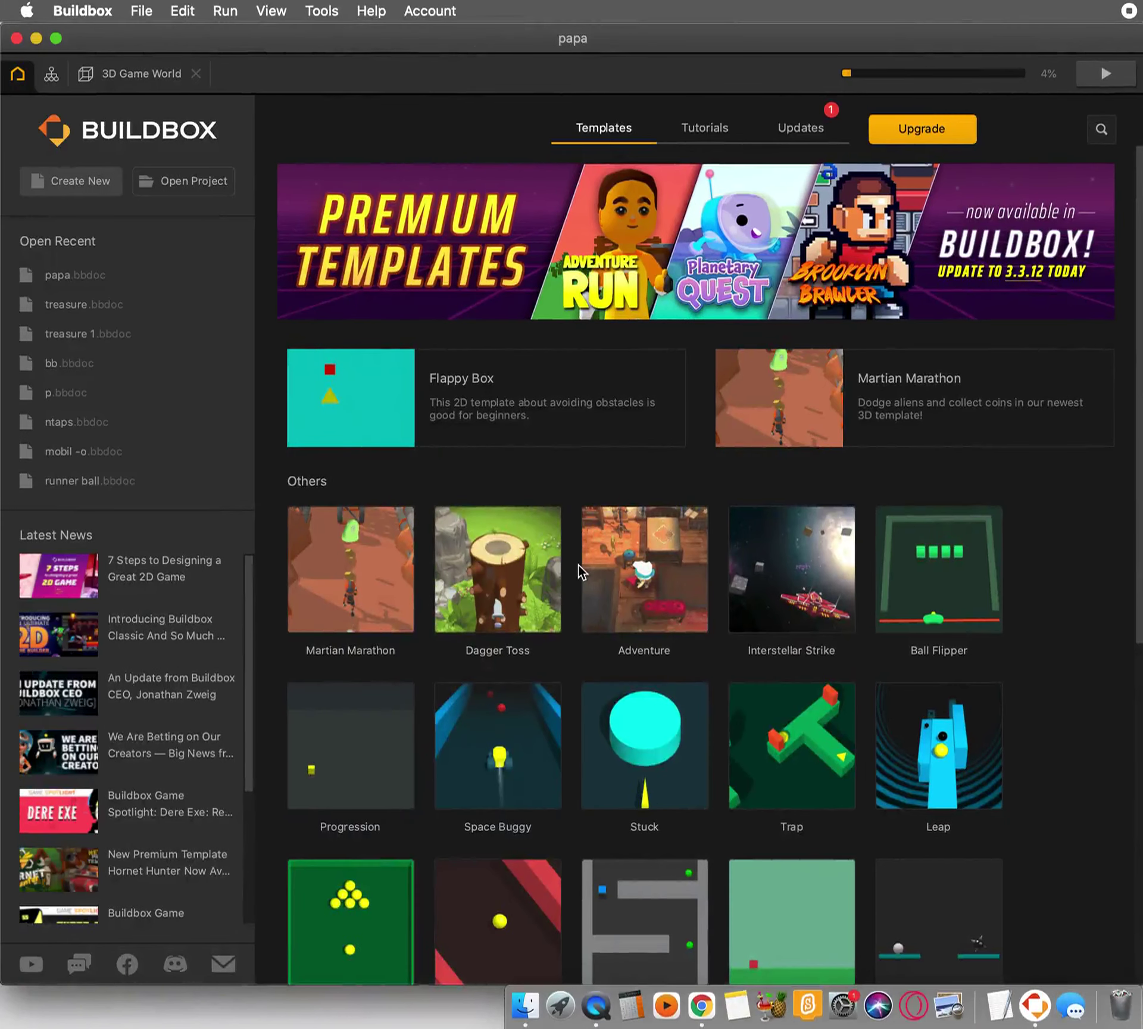
# Open the real >;D.bbdoc from the Documents folder without saving the papa project
pyautogui.click(180, 182)
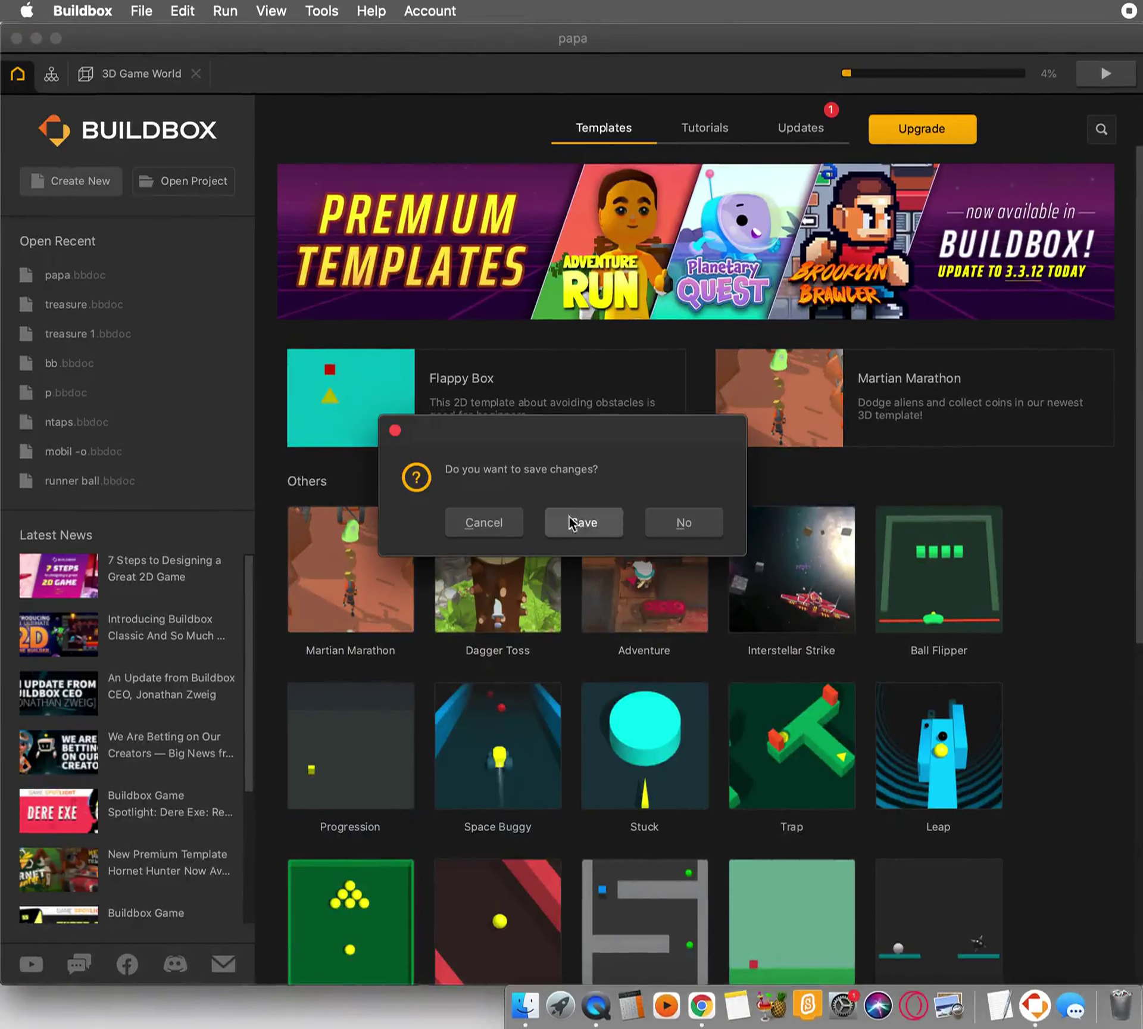
pyautogui.click(673, 524)
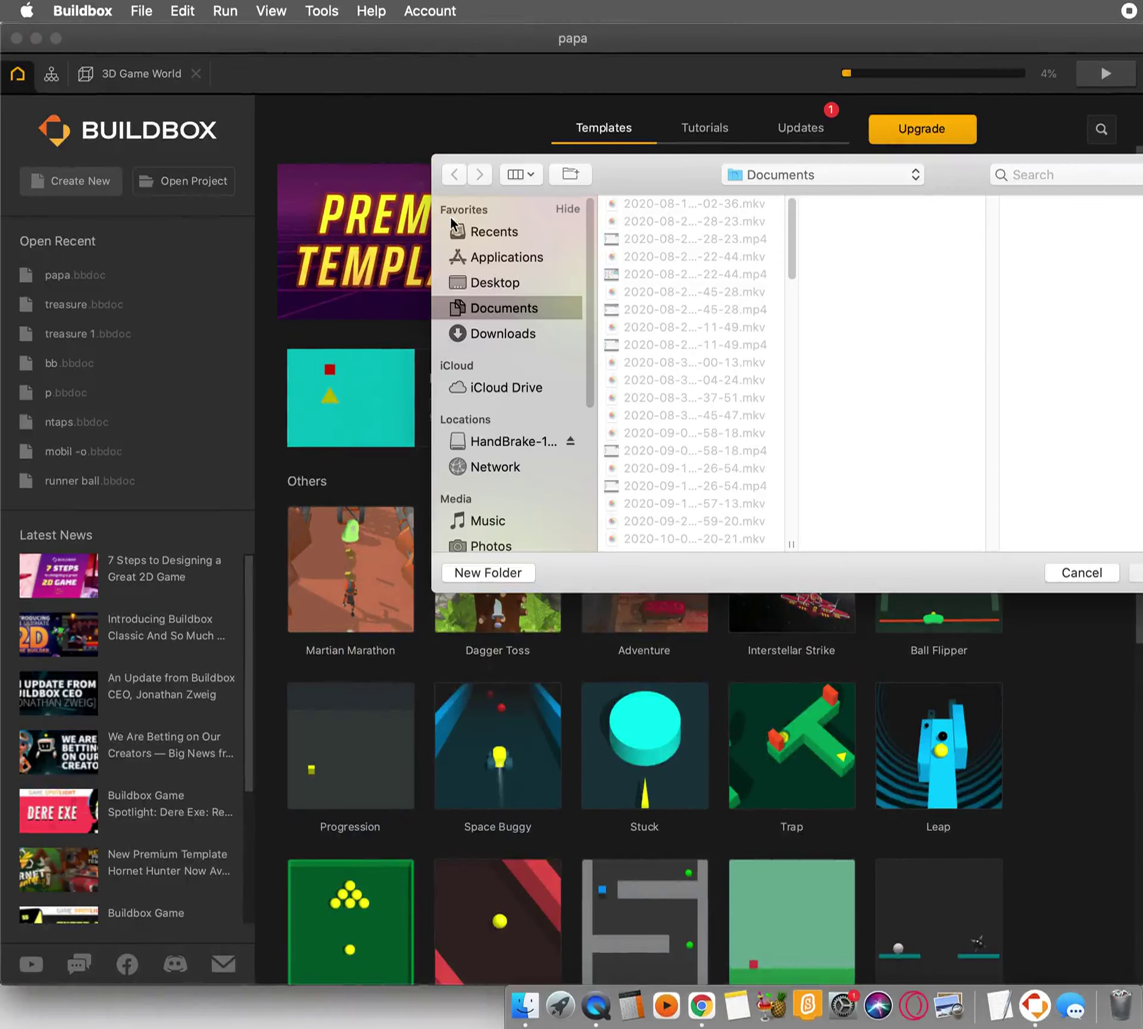
pyautogui.scroll(-10, 671, 378)
pyautogui.scroll(4, 671, 379)
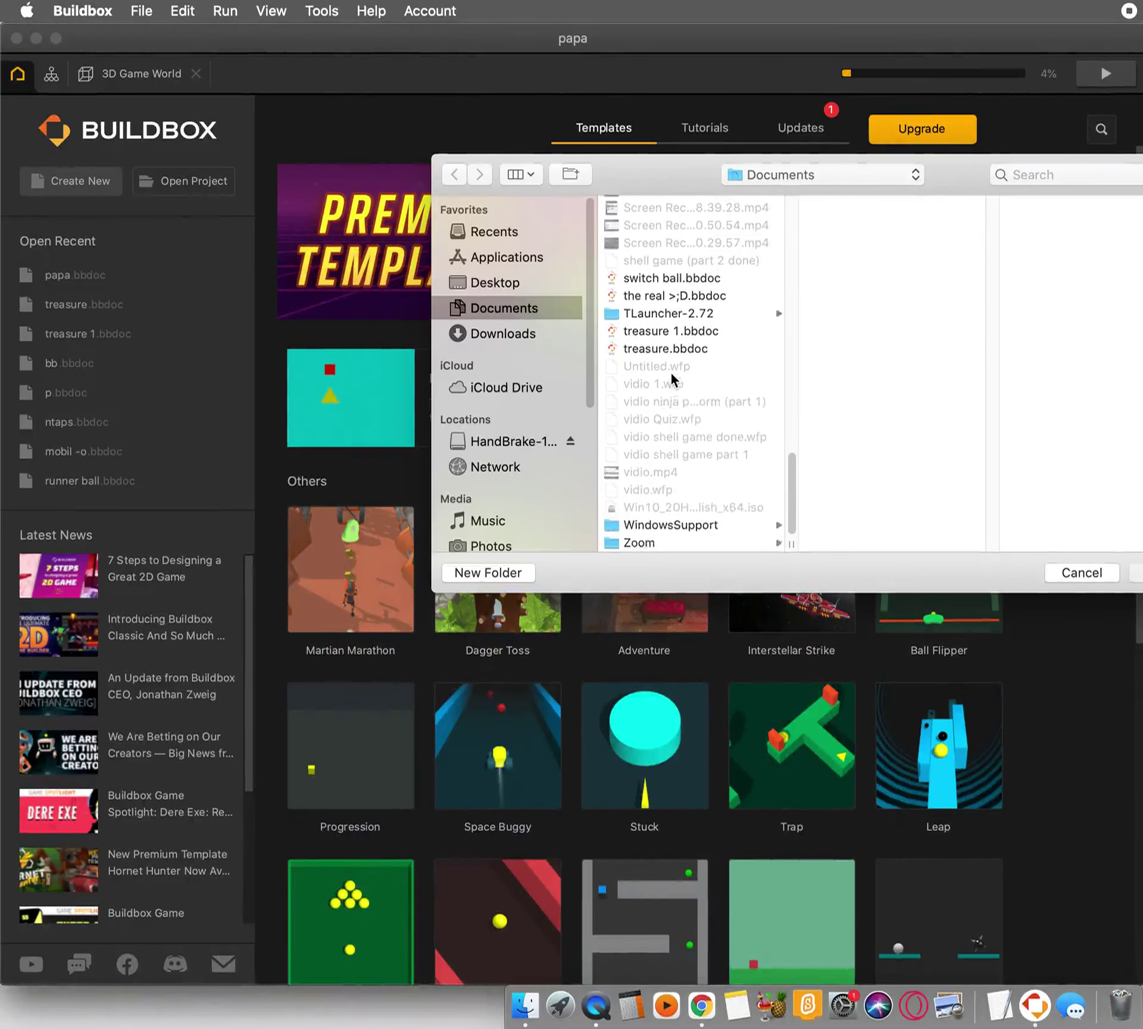
pyautogui.click(686, 336)
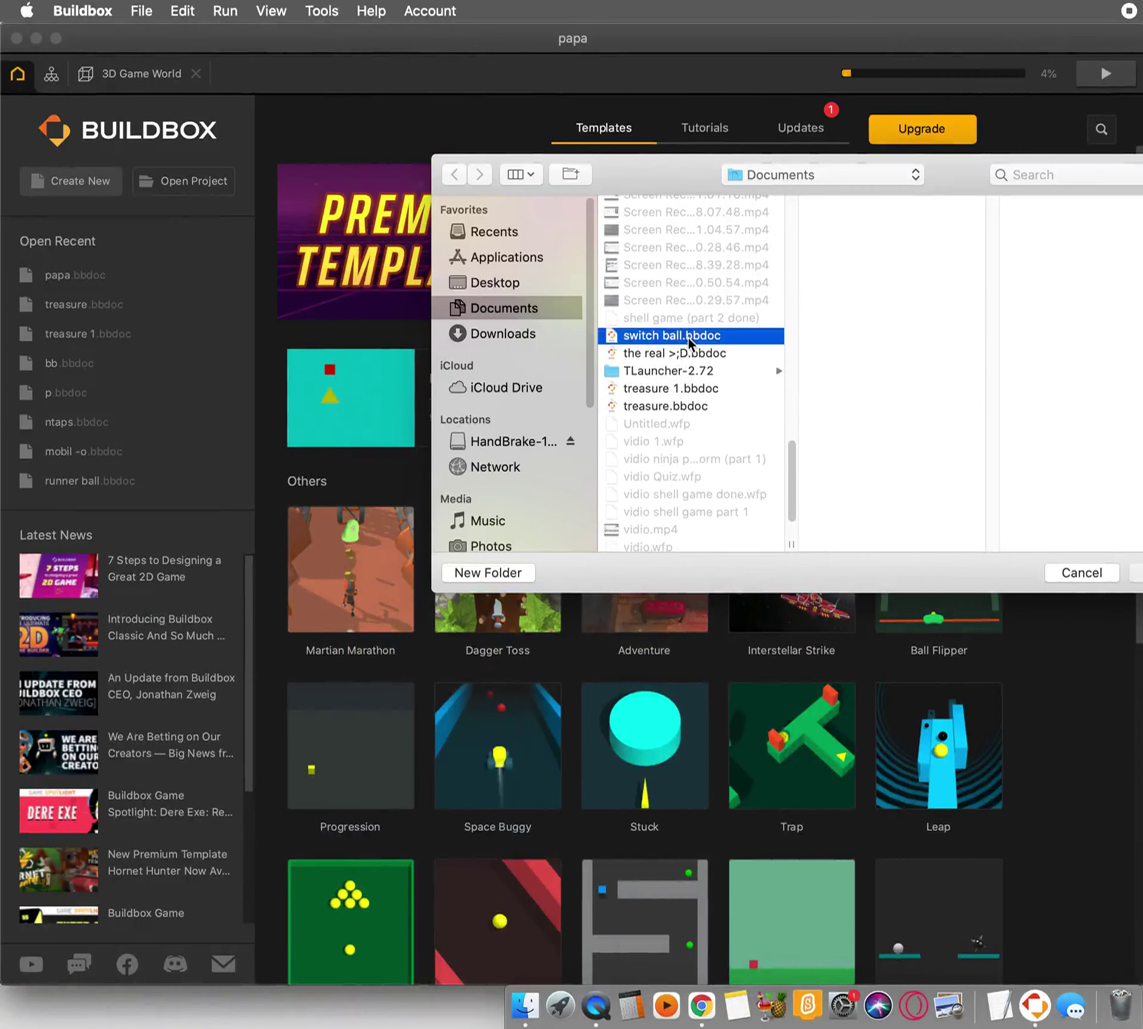
pyautogui.click(688, 354)
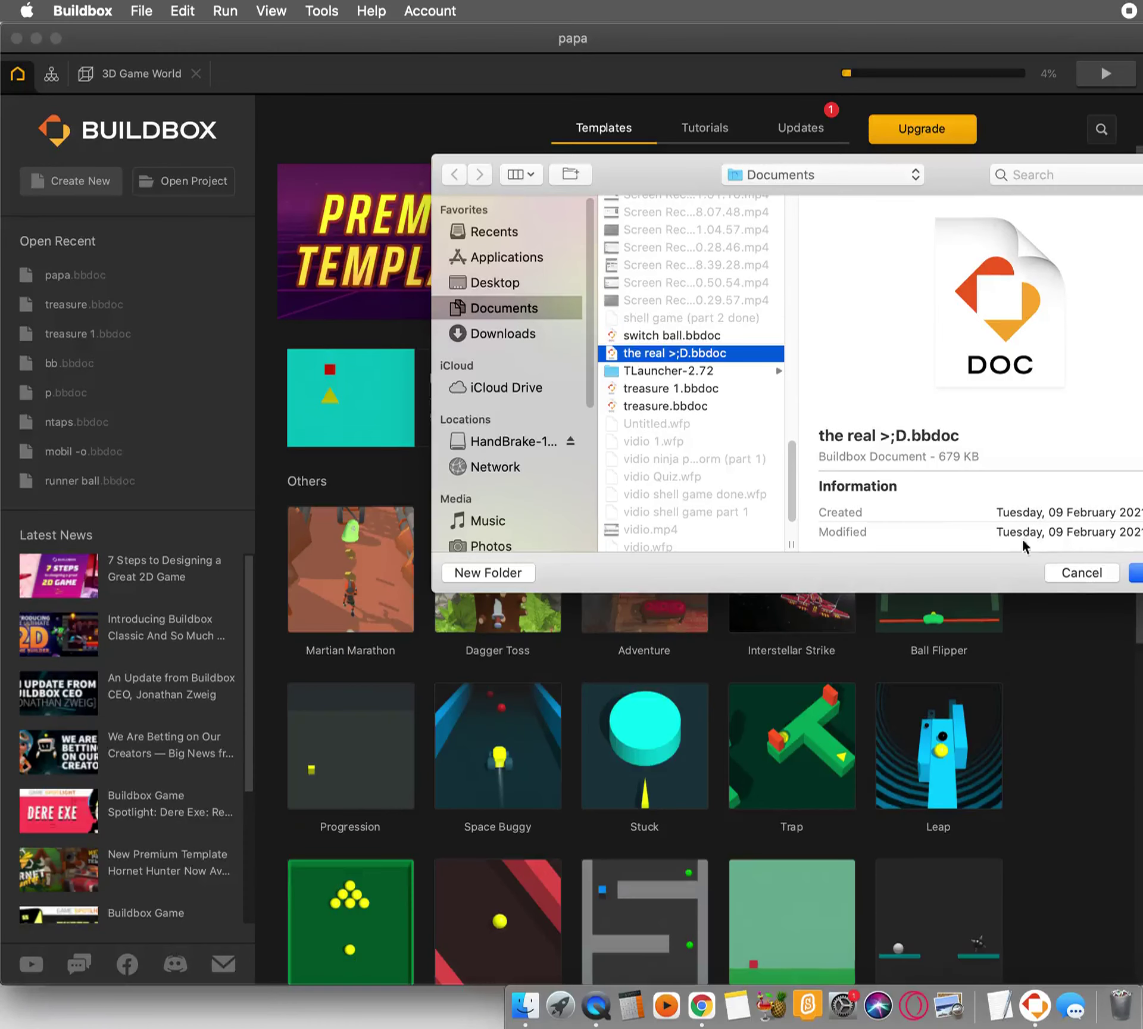
pyautogui.click(1133, 576)
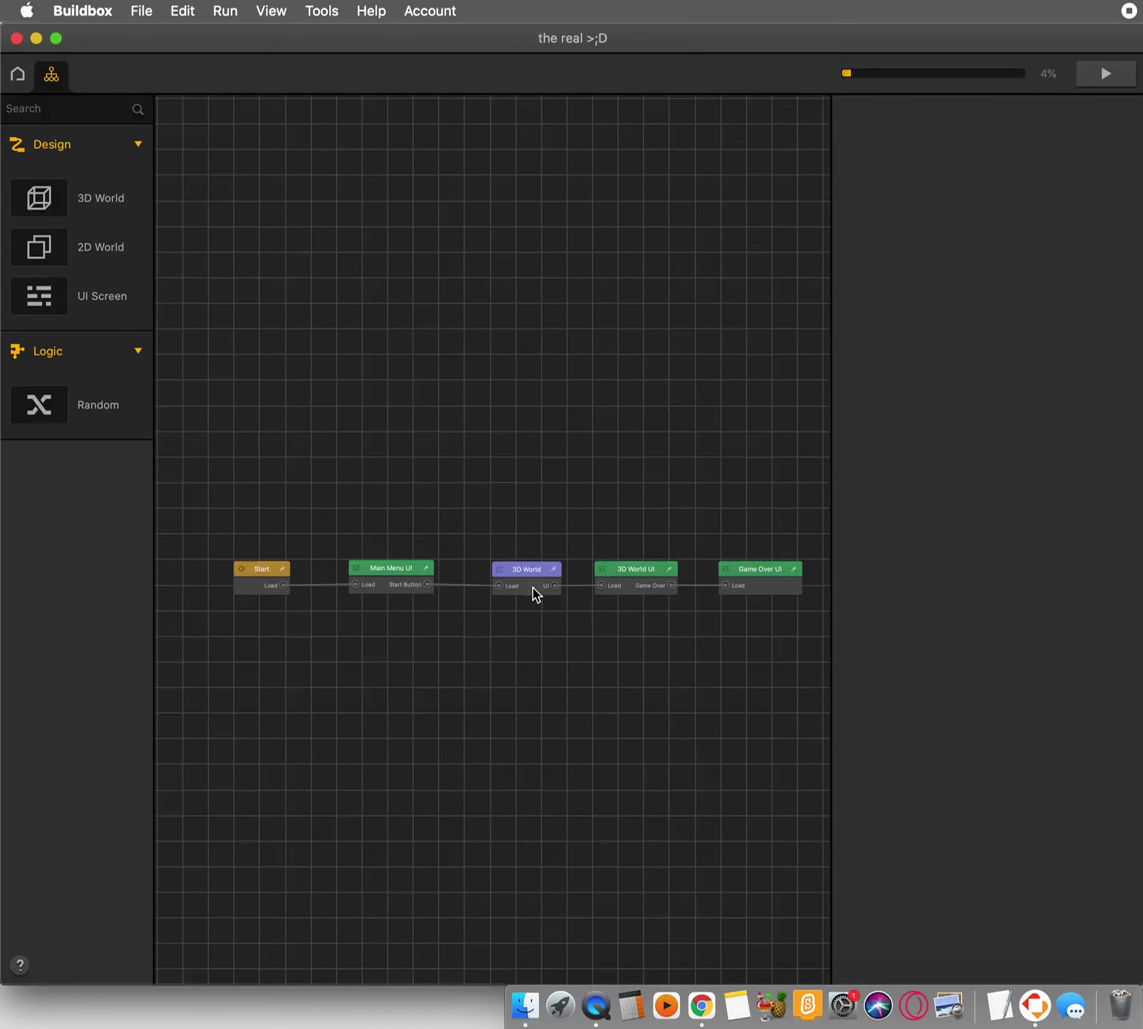
# View the 3D World scene of the real >;D project and return to the home screen
pyautogui.doubleClick(532, 588)
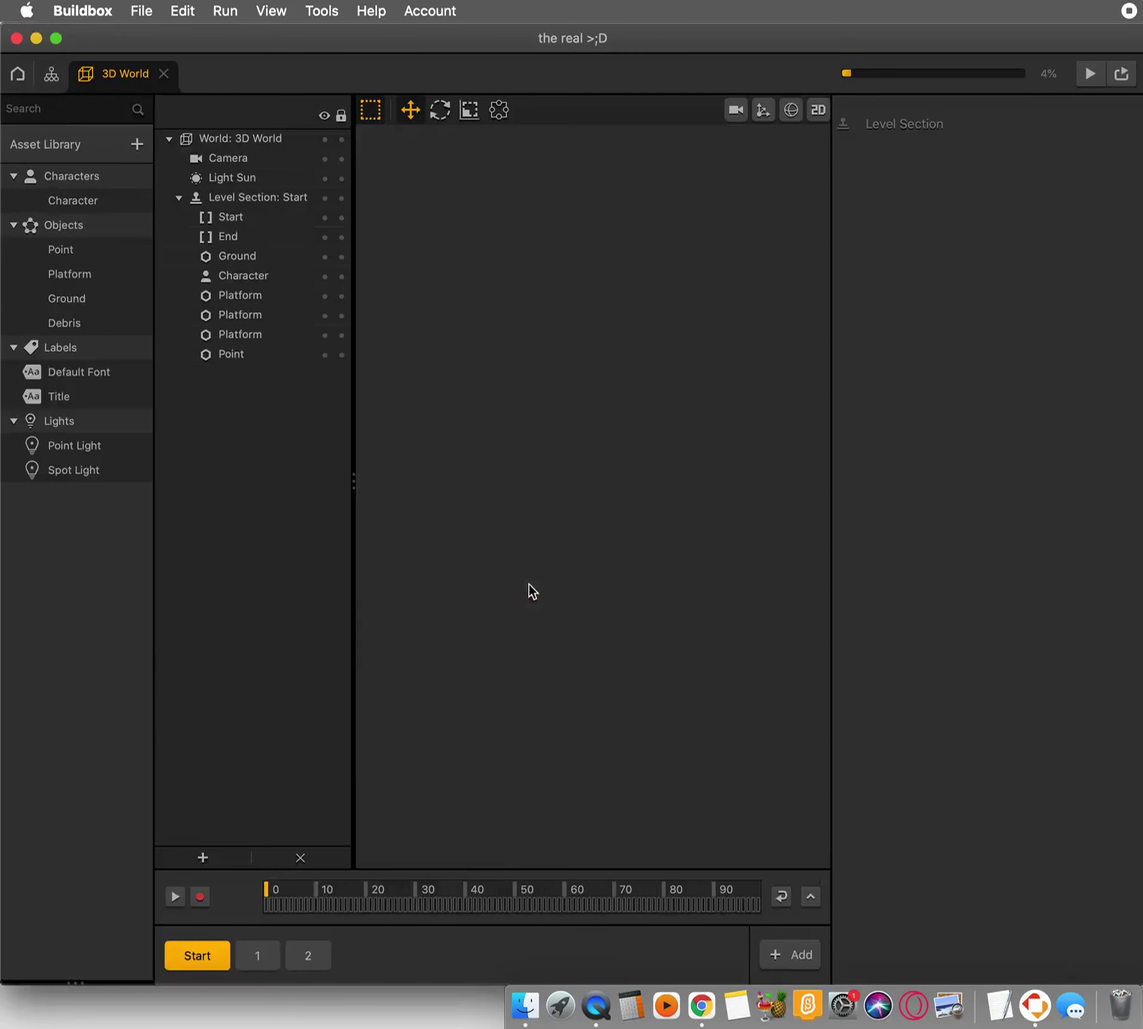
pyautogui.click(60, 76)
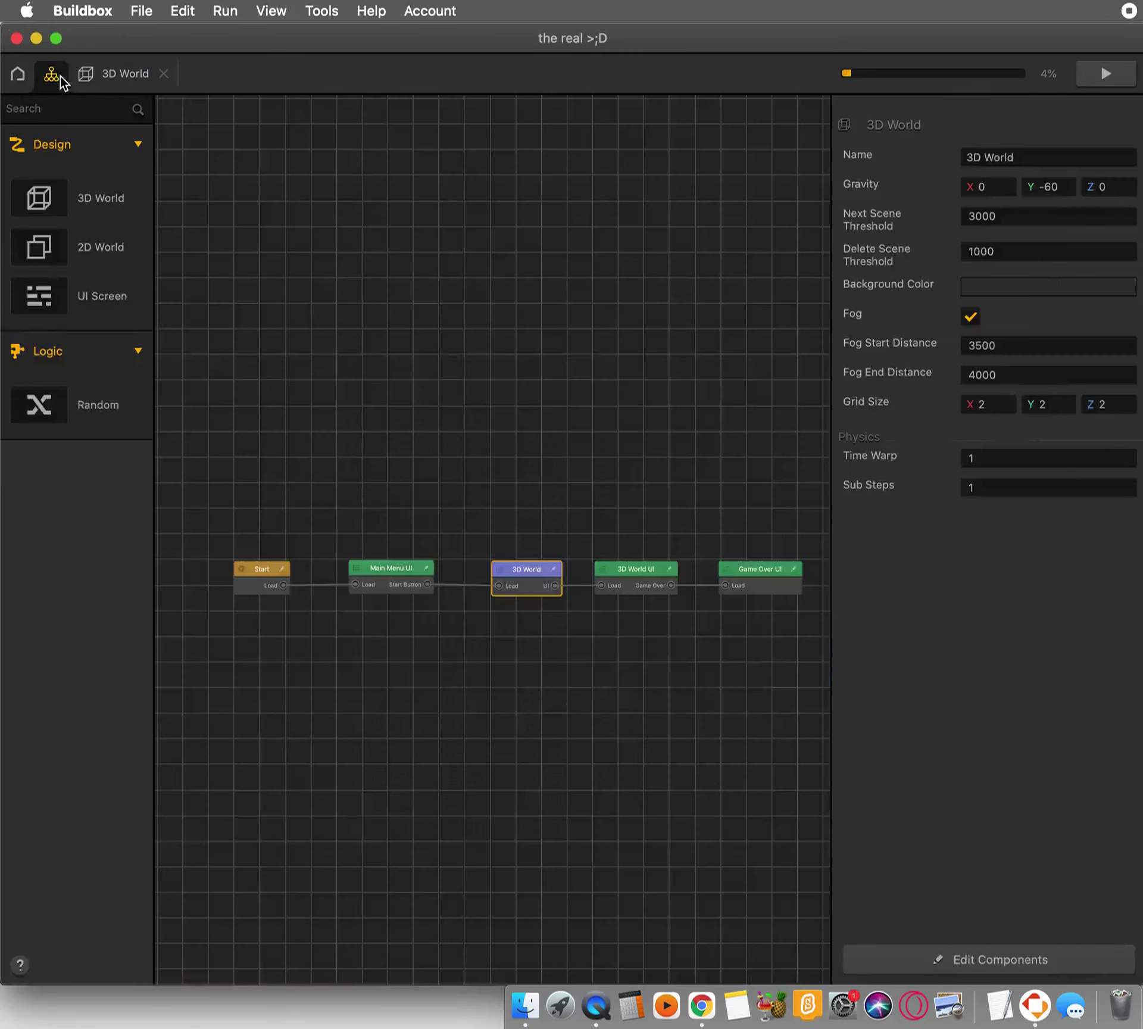
pyautogui.click(18, 73)
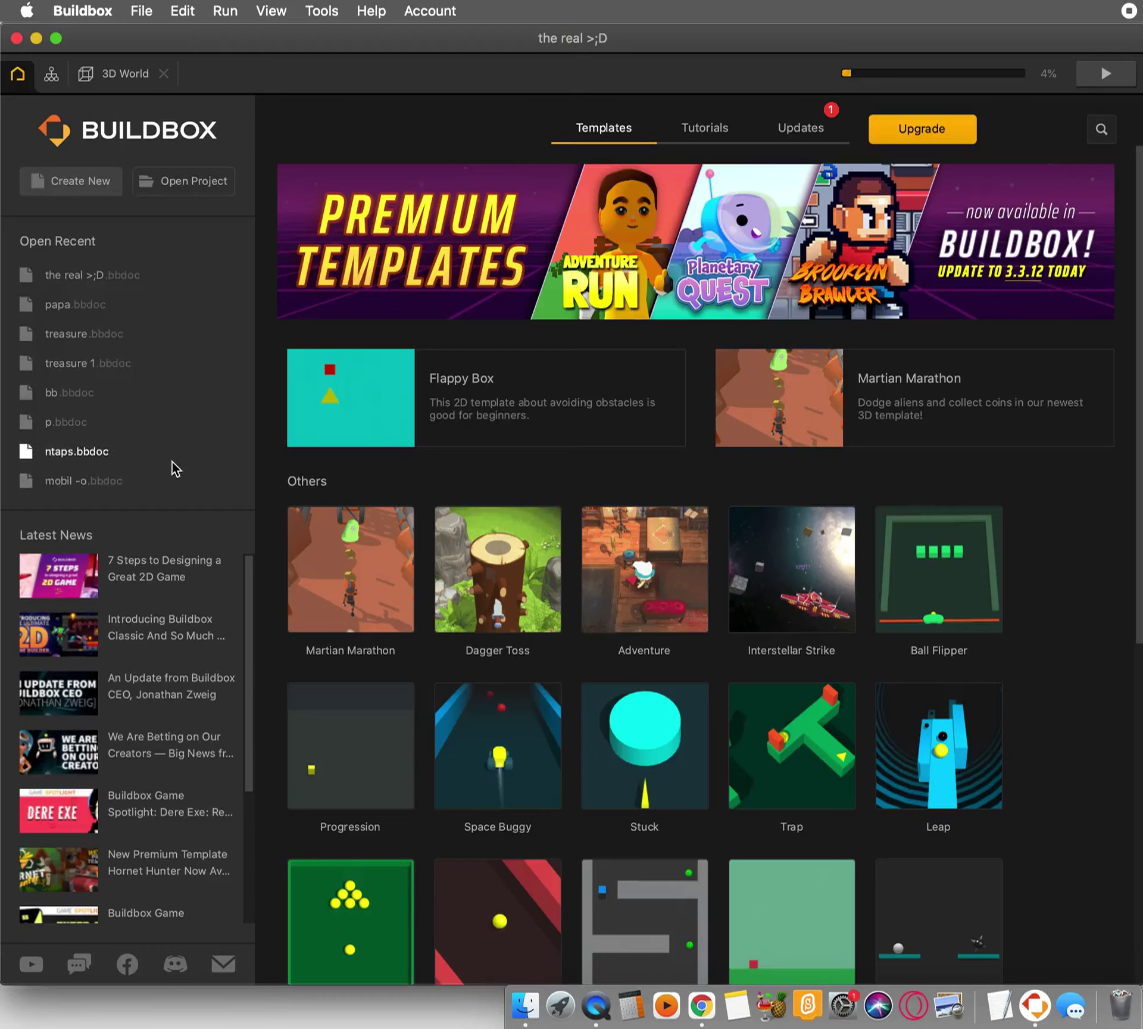
# Examine the p, papa and project game part 1 files in Documents without saving the current project, and cancel without opening any
pyautogui.click(212, 180)
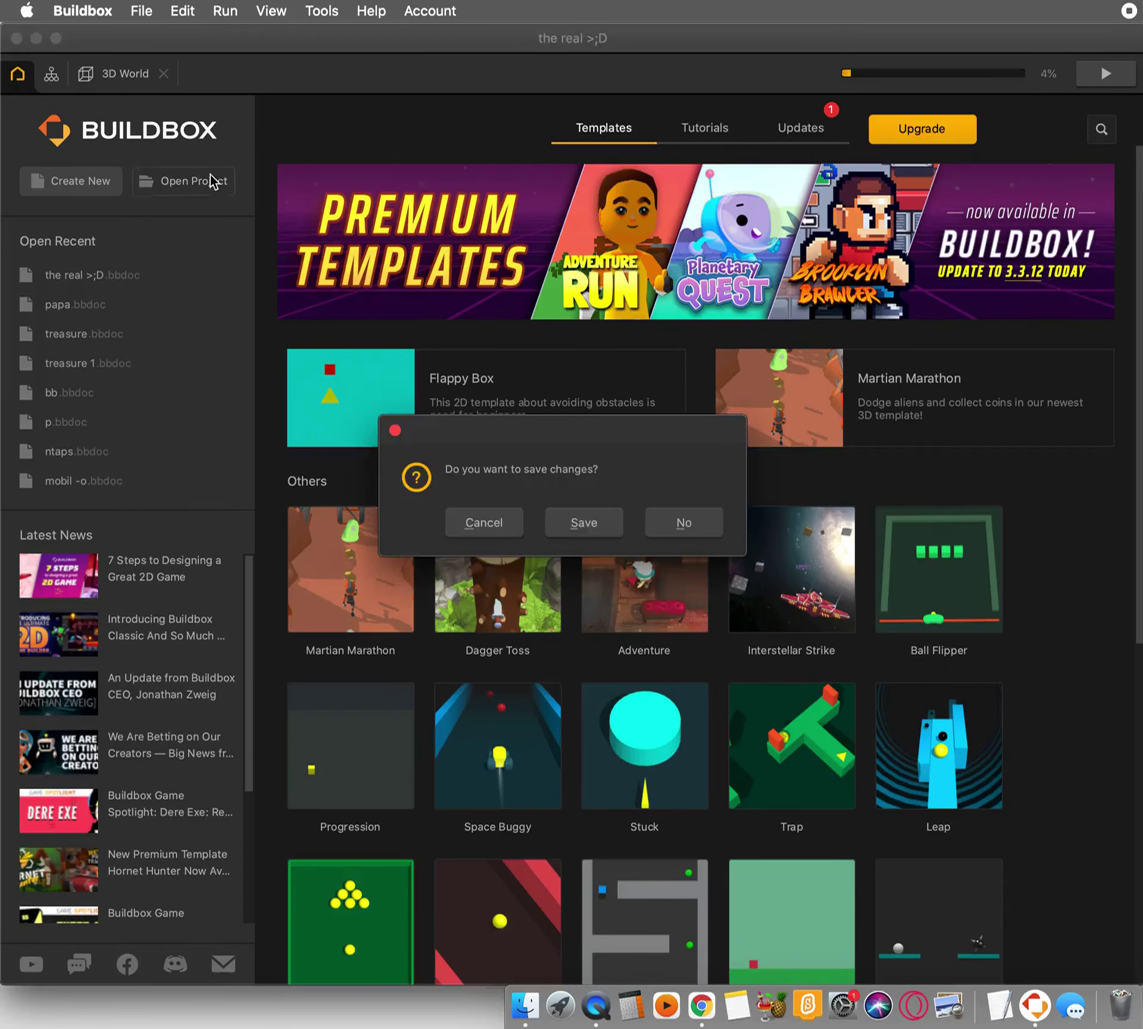
pyautogui.click(683, 523)
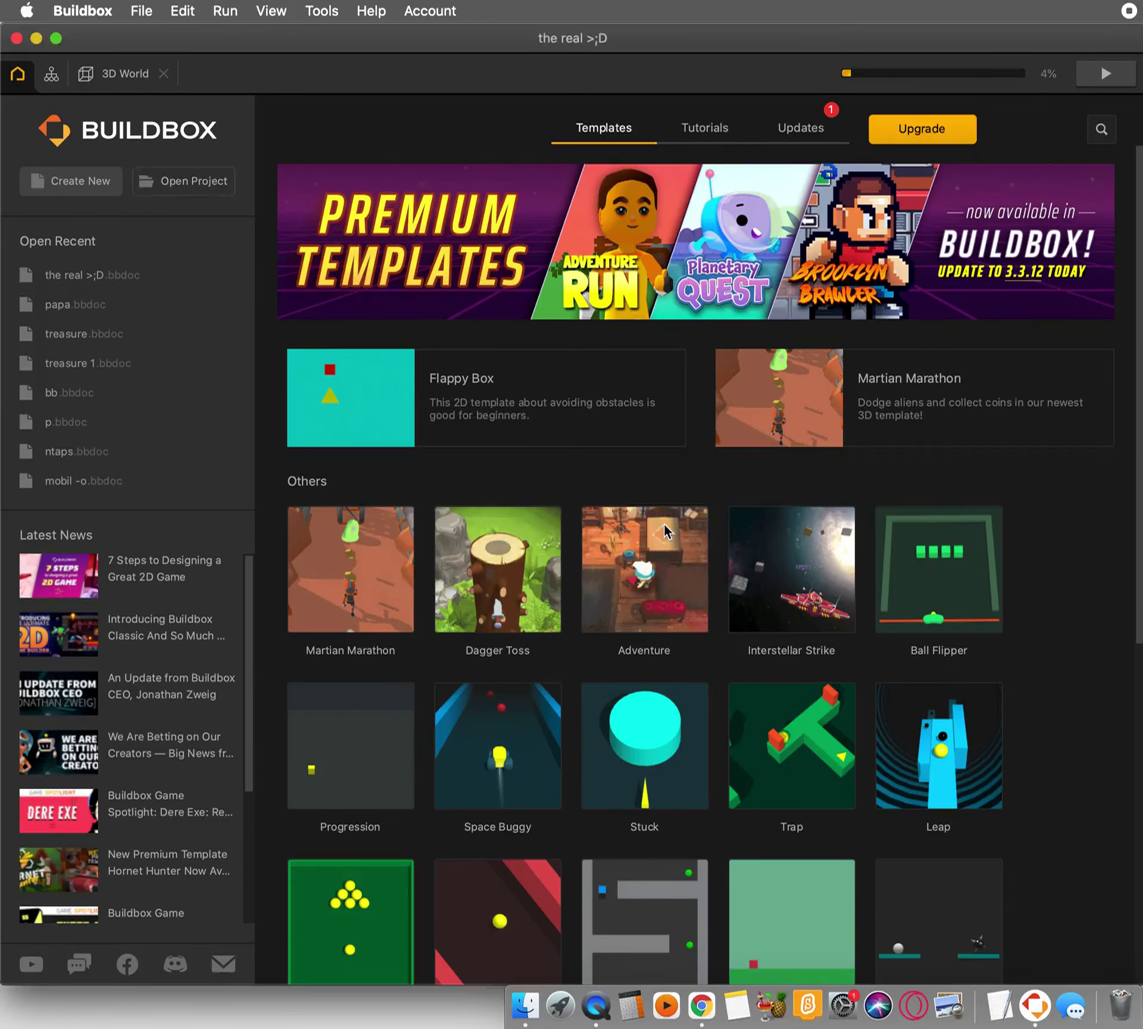
pyautogui.scroll(-10, 684, 336)
pyautogui.scroll(3, 684, 337)
pyautogui.scroll(3, 683, 335)
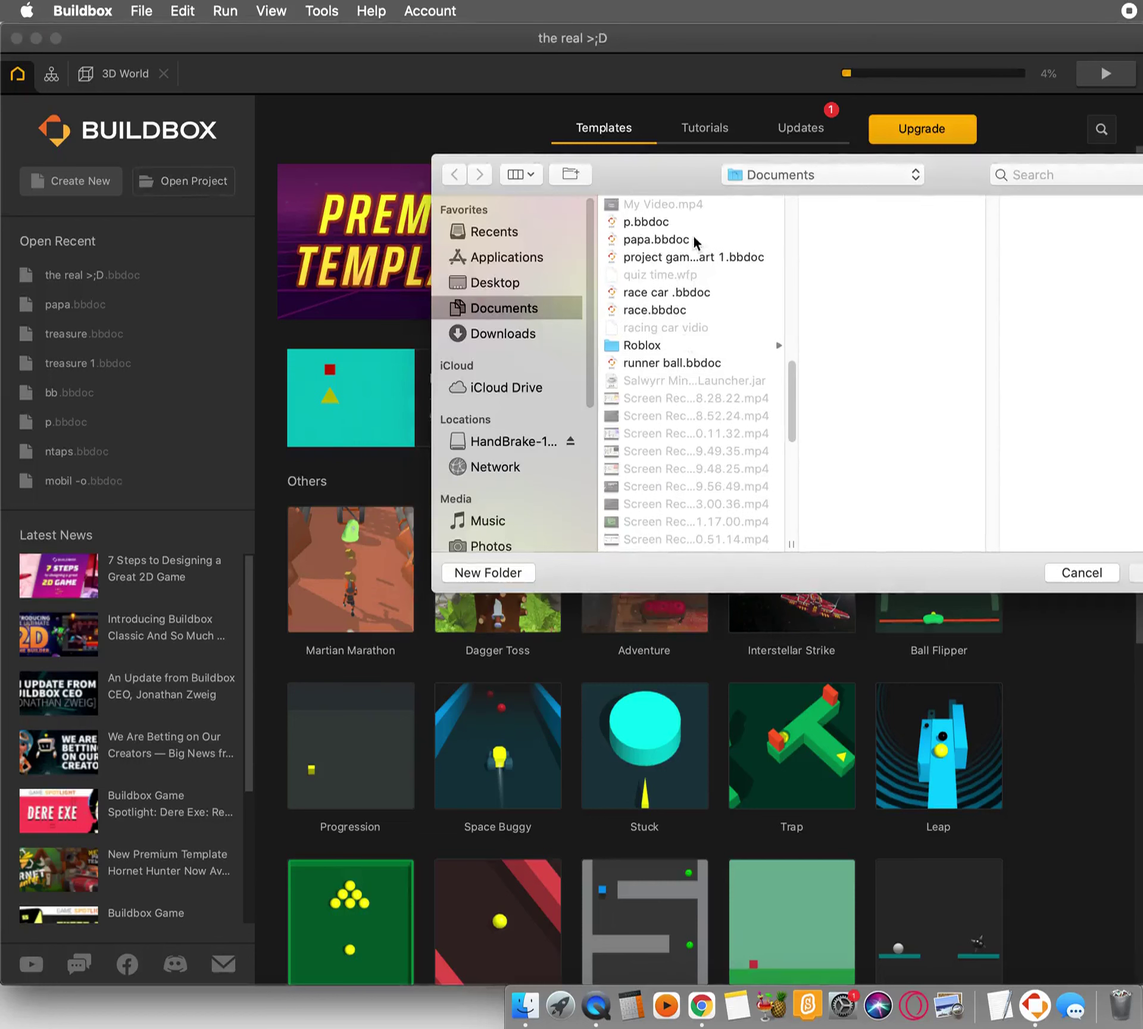
pyautogui.click(692, 240)
pyautogui.press('Up')
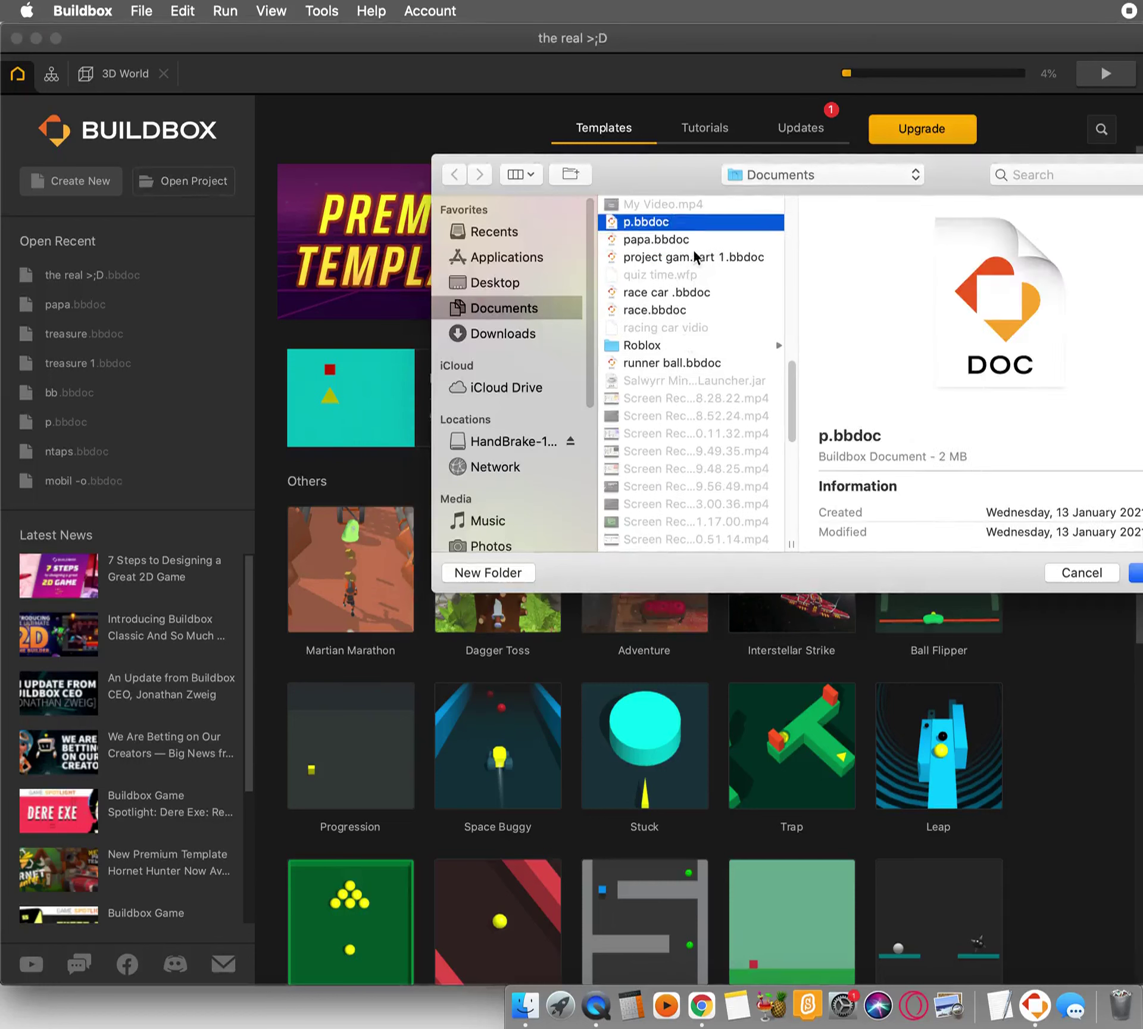
pyautogui.click(694, 242)
pyautogui.click(689, 260)
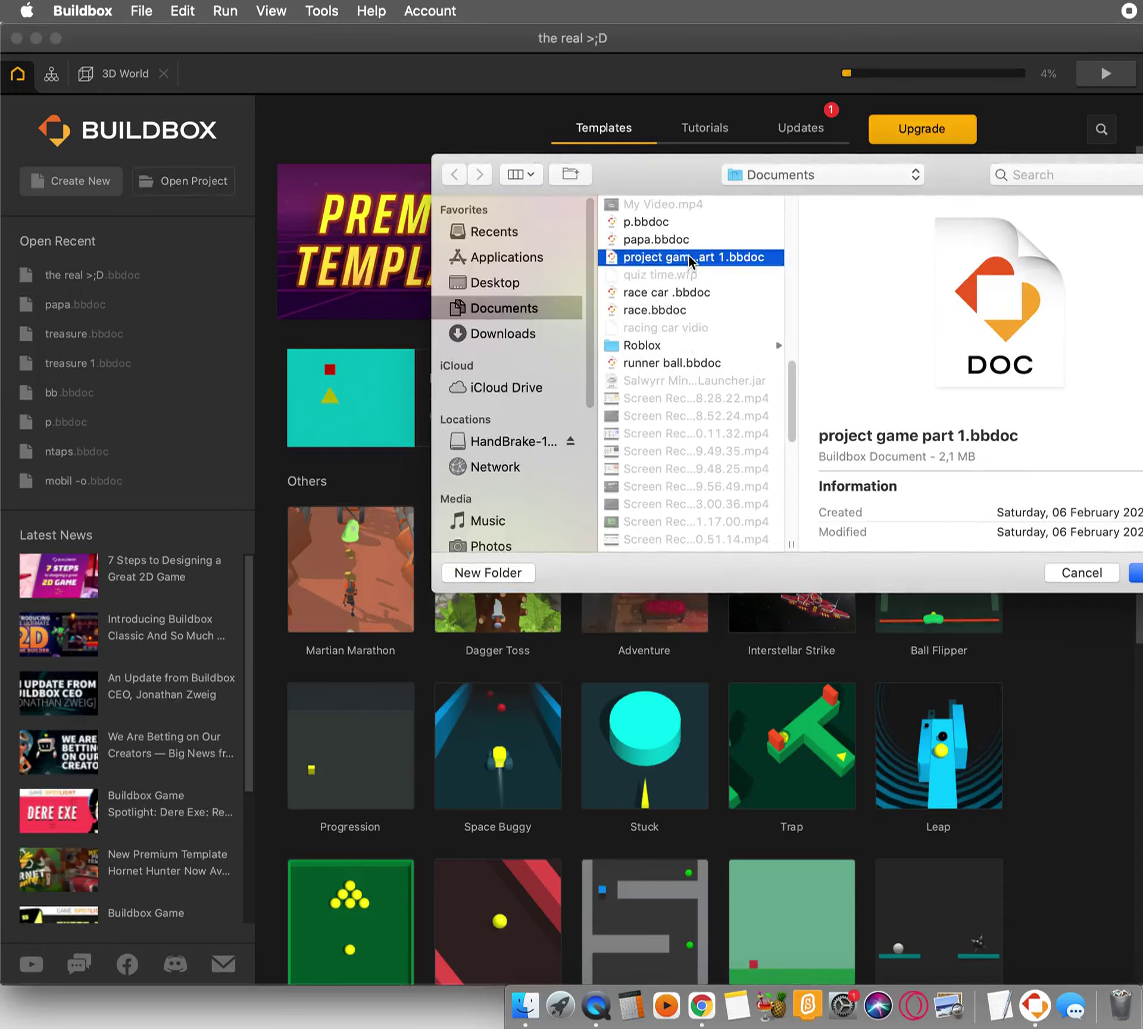
pyautogui.click(1076, 576)
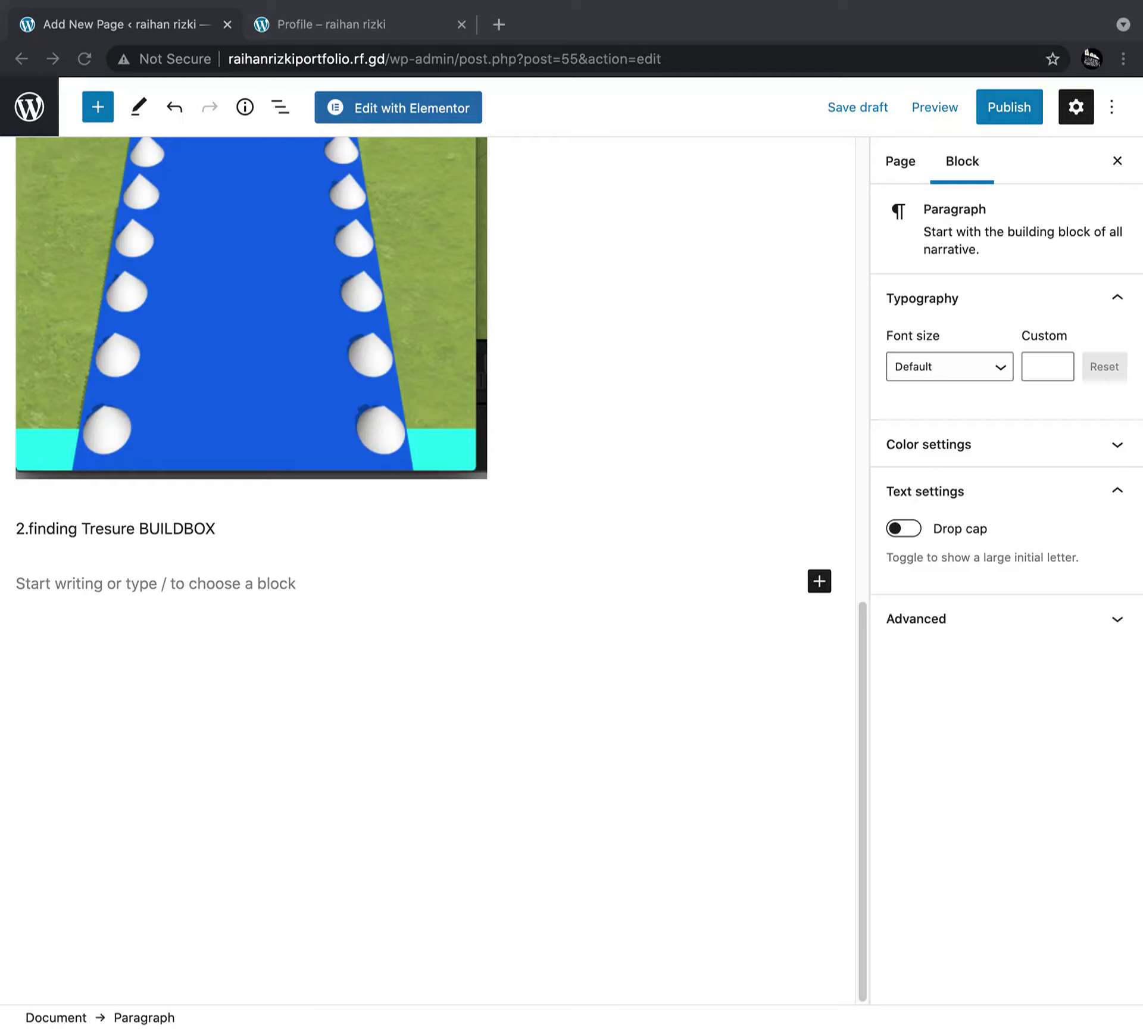
# Switch to the WordPress page, add an image block below "2.finding Tresure BUILDBOX" and upload the 21.29.09 screenshot from the Desktop
pyautogui.click(818, 581)
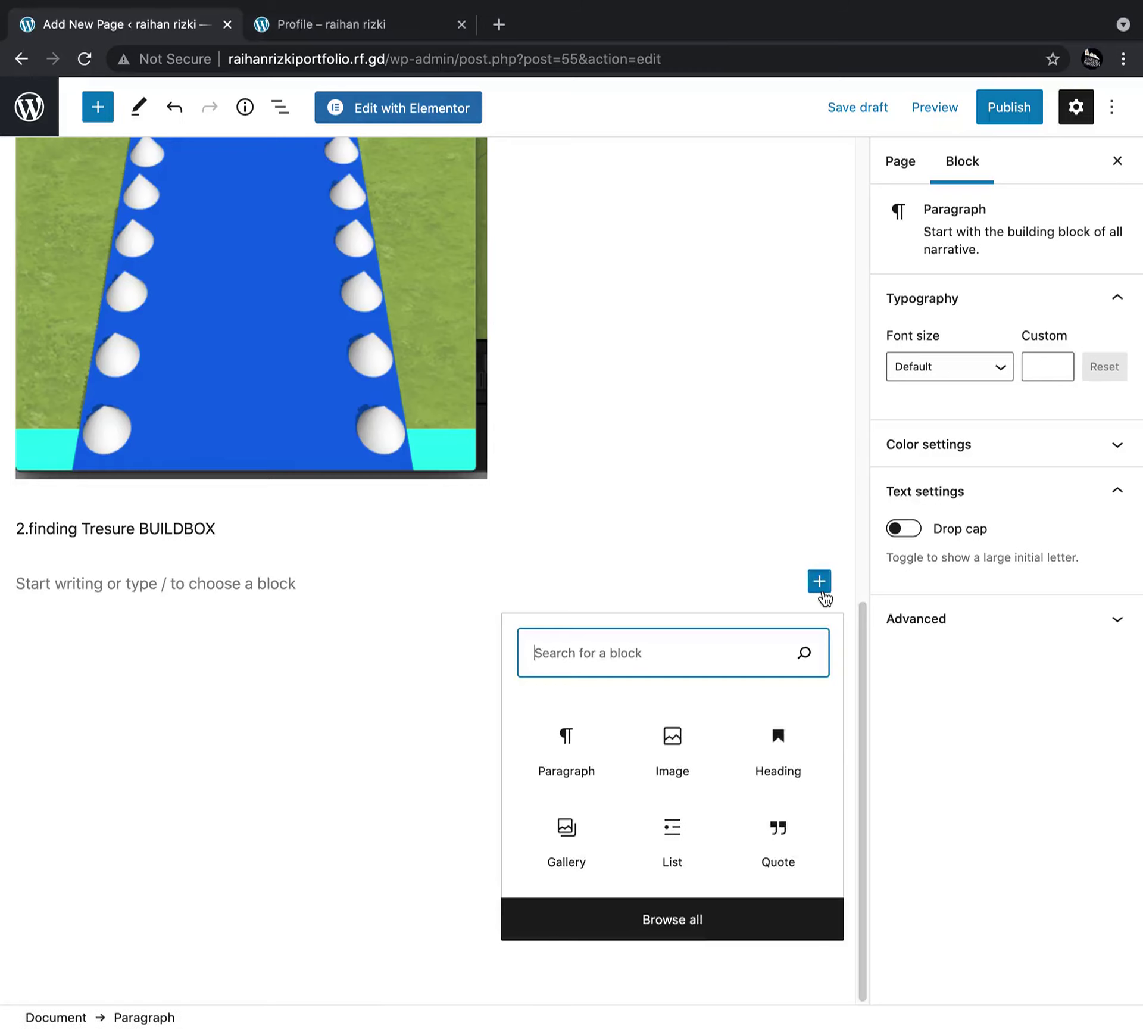
pyautogui.click(689, 785)
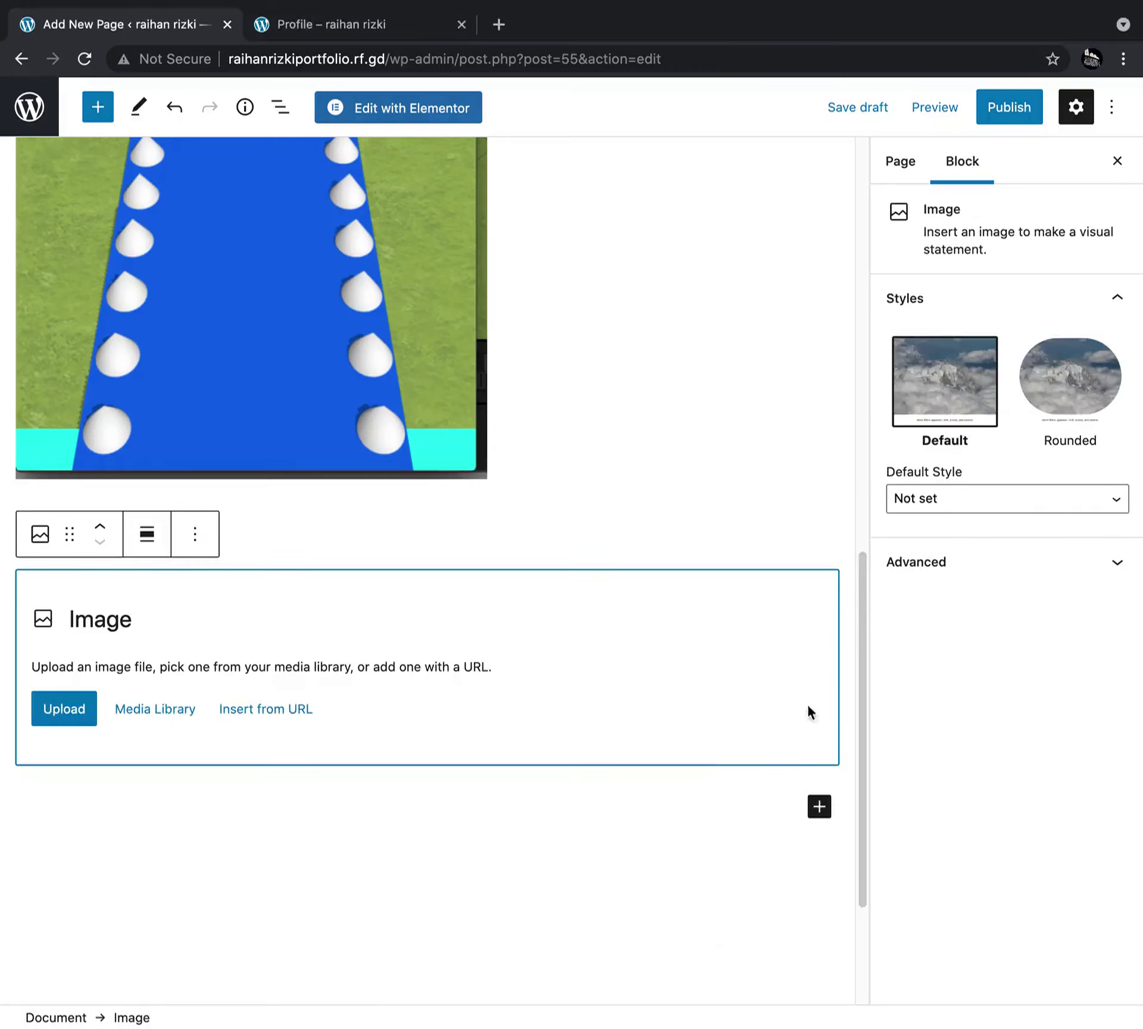
pyautogui.click(62, 709)
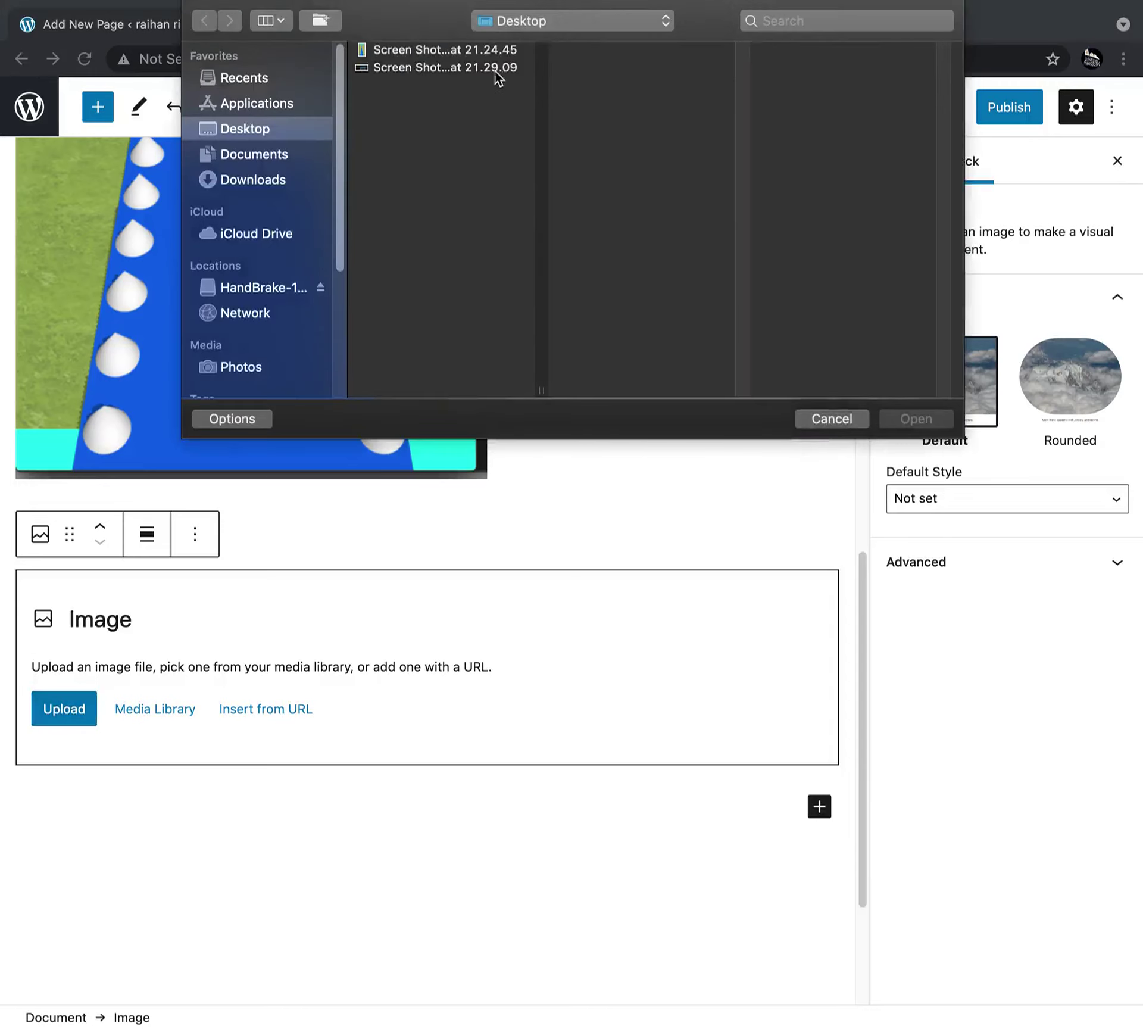
pyautogui.click(496, 70)
pyautogui.click(917, 419)
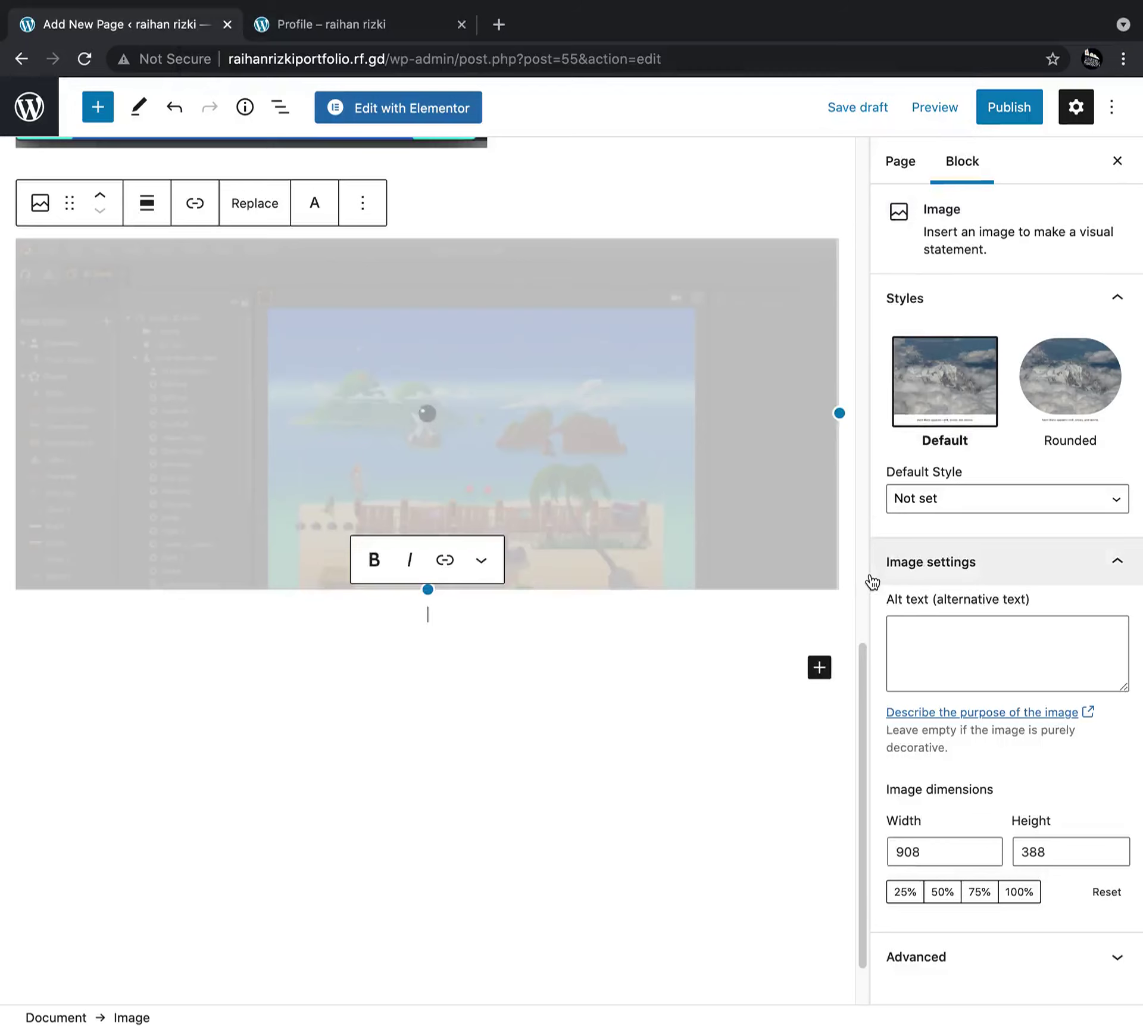
pyautogui.scroll(3, 344, 744)
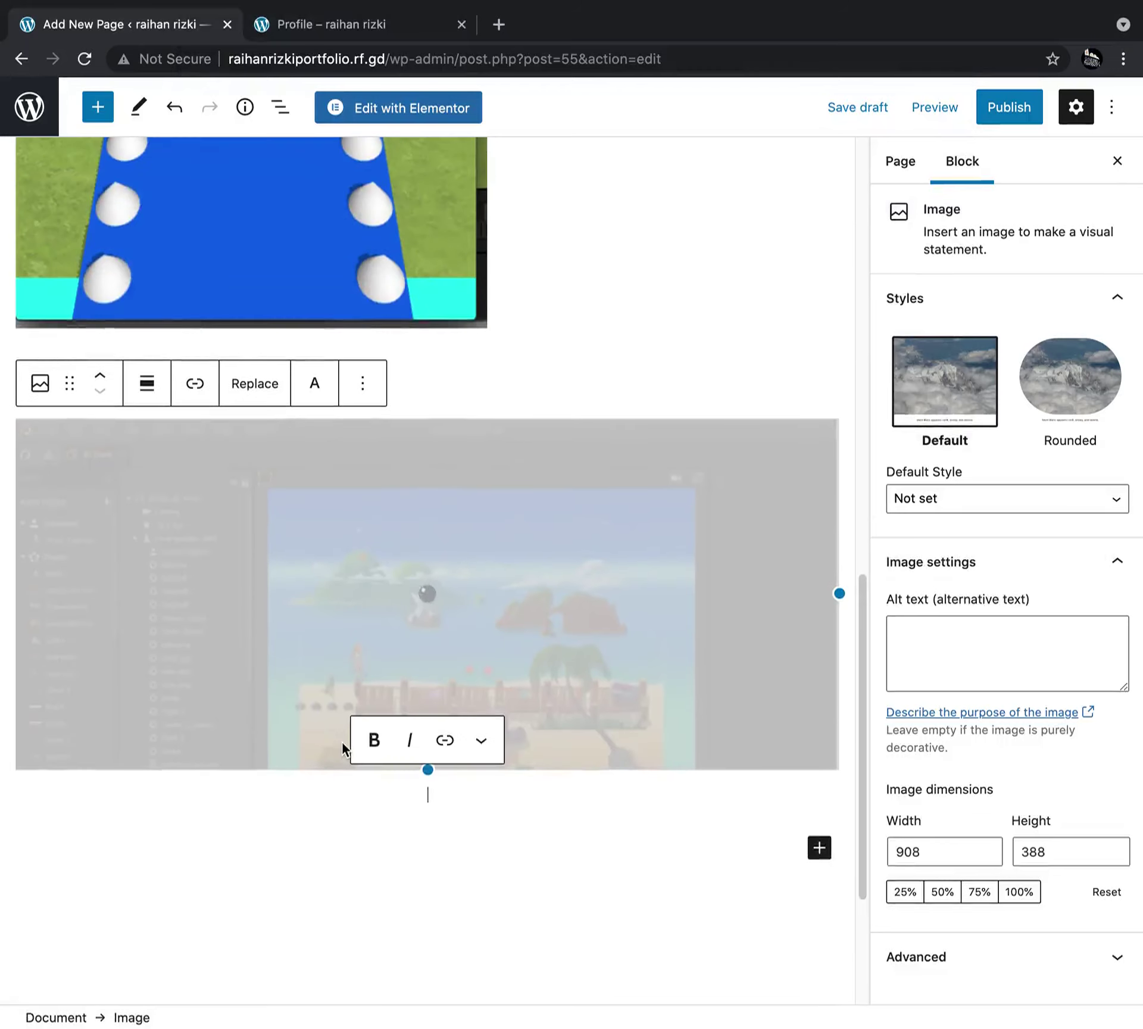